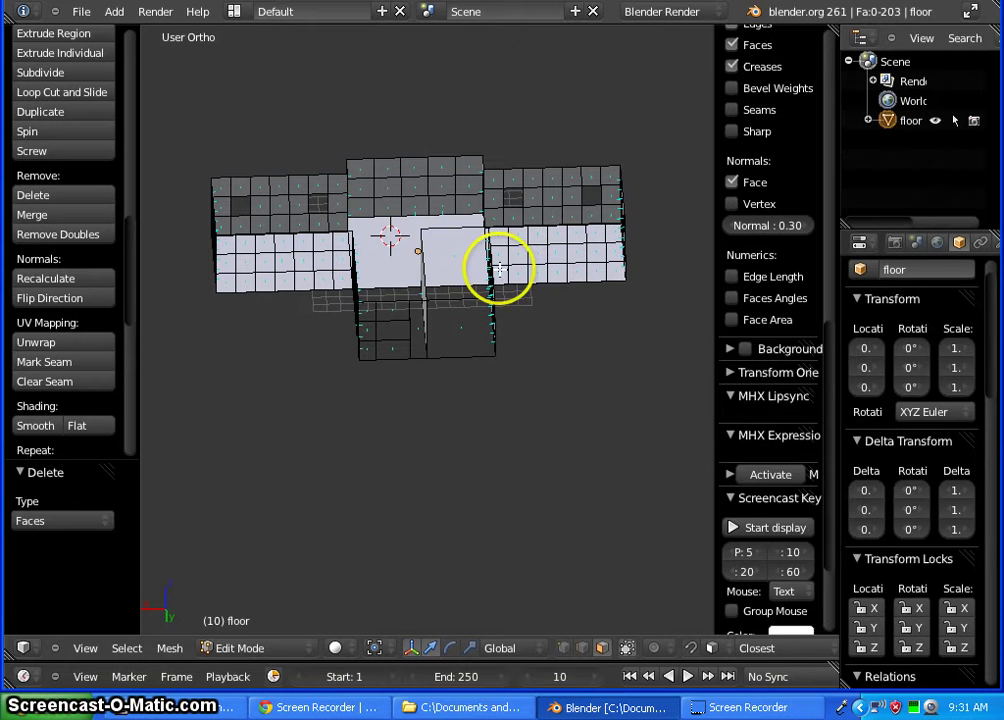
Add a loop cut with three cuts across the upper edge of the undivided front wall face beside the partition
{"action": "scroll", "coordinate": [497, 285], "scroll_direction": "up", "scroll_amount": 2}
{"action": "scroll", "coordinate": [441, 343], "scroll_direction": "up", "scroll_amount": 2}
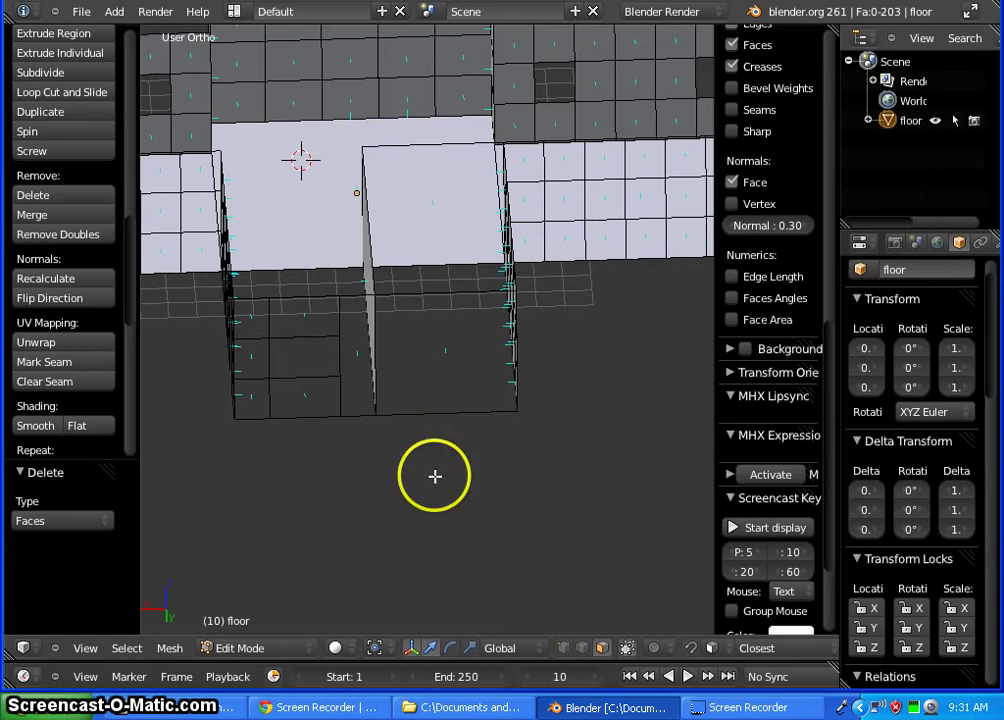
{"action": "mouse_move", "coordinate": [432, 500]}
{"action": "middle_mouse_down"}
{"action": "mouse_move", "coordinate": [481, 531]}
{"action": "mouse_move", "coordinate": [428, 498]}
{"action": "mouse_move", "coordinate": [434, 506]}
{"action": "middle_mouse_up"}
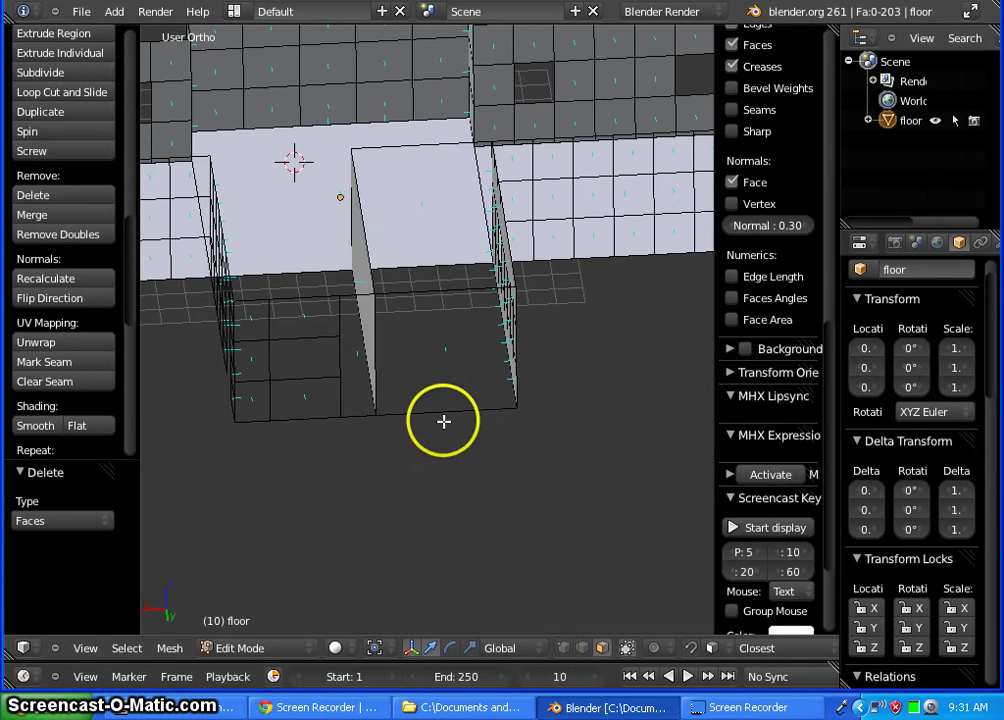
{"action": "key", "text": "ctrl+r"}
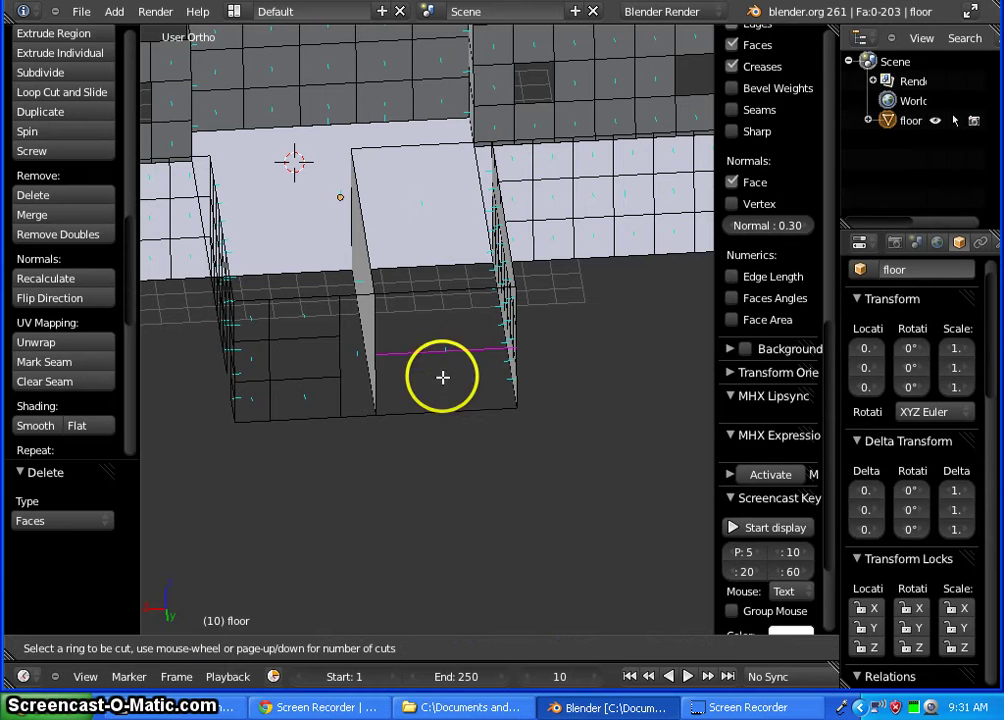
{"action": "left_click", "coordinate": [453, 294]}
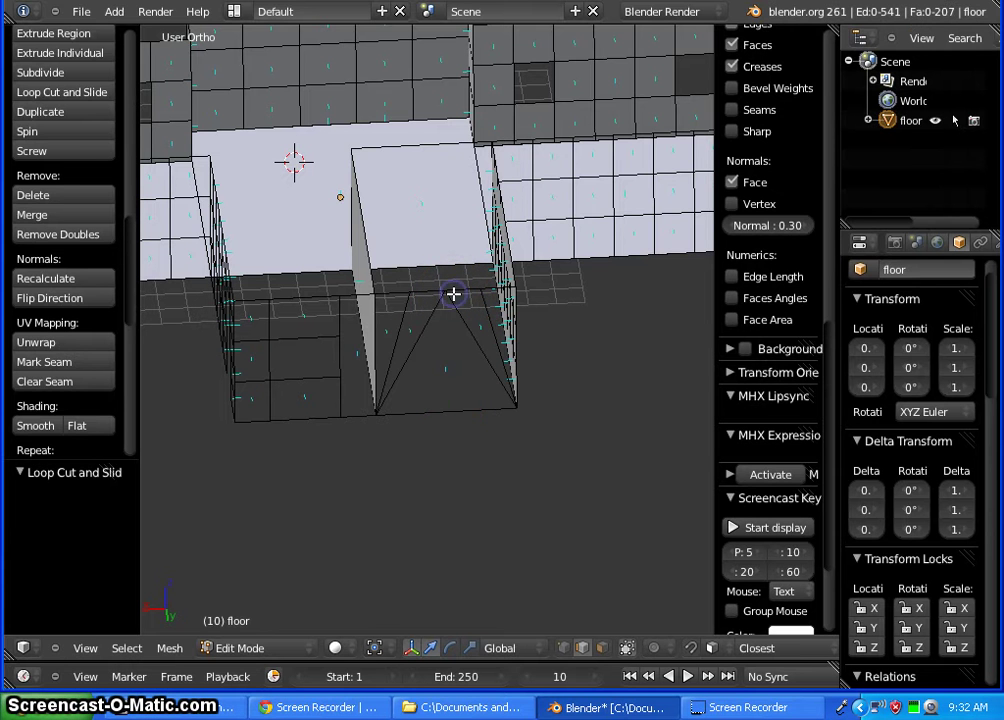
Delete the bottom edge and the four slanted edges of the triangulated front wall face
{"action": "mouse_move", "coordinate": [545, 471]}
{"action": "middle_mouse_down"}
{"action": "mouse_move", "coordinate": [531, 476]}
{"action": "mouse_move", "coordinate": [545, 473]}
{"action": "middle_mouse_up"}
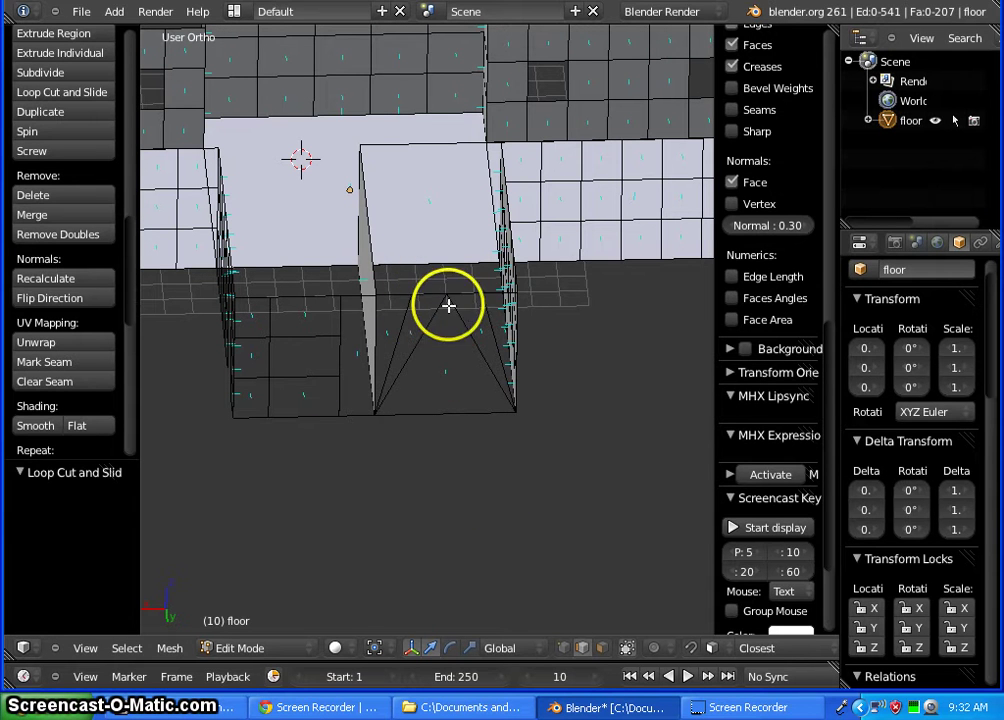
{"action": "middle_click_drag", "start_coordinate": [475, 323], "coordinate": [475, 358]}
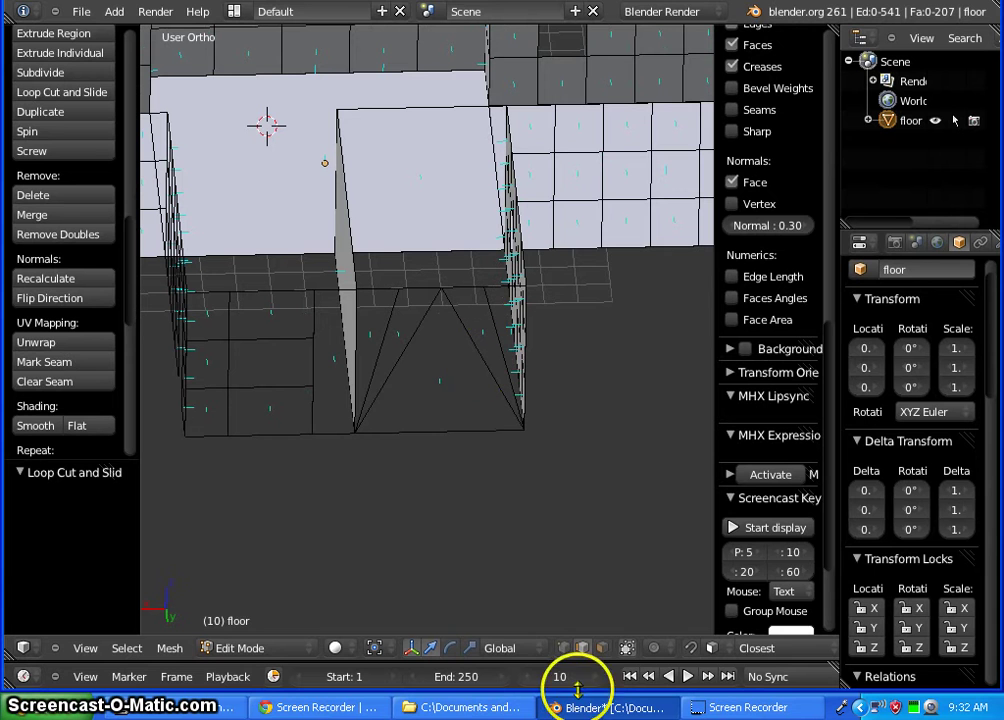
{"action": "right_click", "coordinate": [495, 315]}
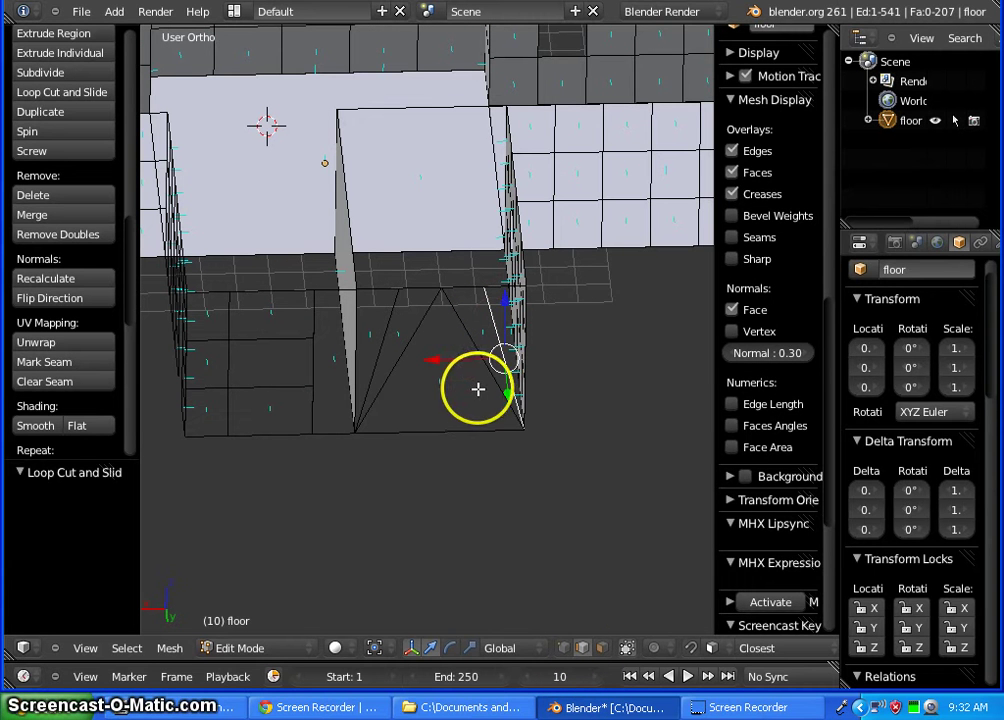
{"action": "right_click", "coordinate": [456, 431], "text": "shift"}
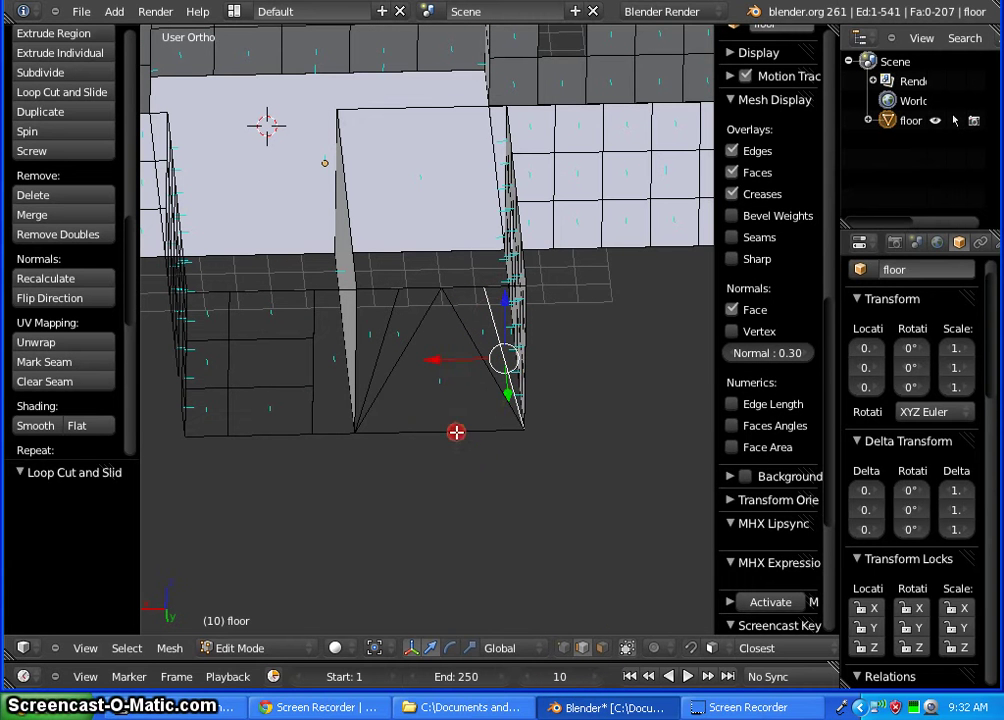
{"action": "left_click", "coordinate": [480, 345]}
{"action": "left_click", "coordinate": [411, 336]}
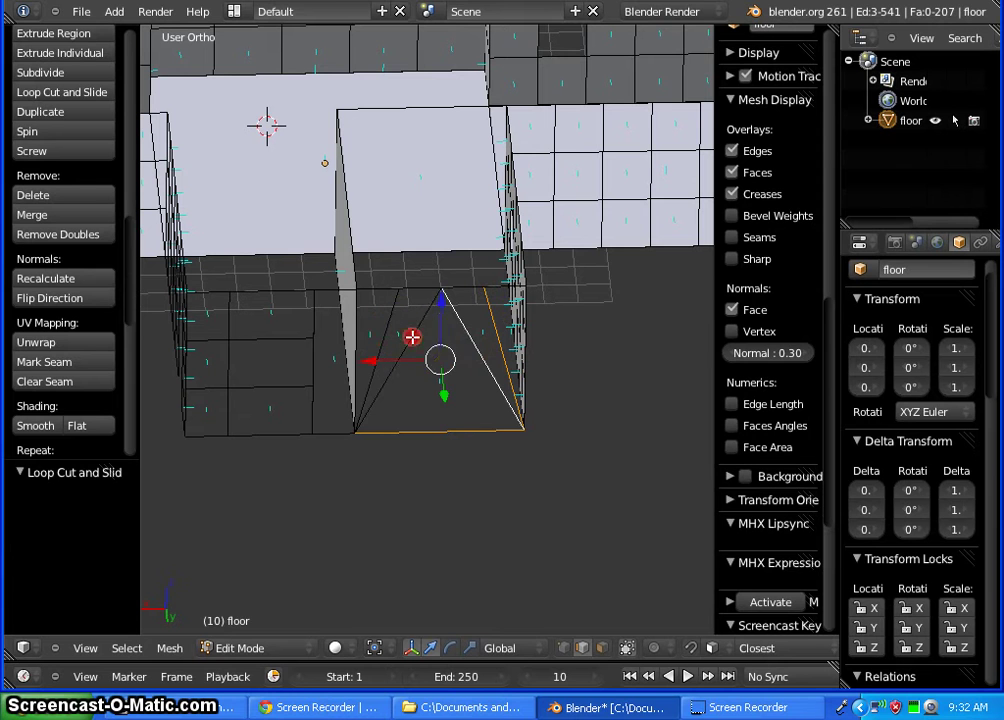
{"action": "right_click", "coordinate": [412, 337], "text": "shift"}
{"action": "right_click", "coordinate": [385, 327], "text": "shift"}
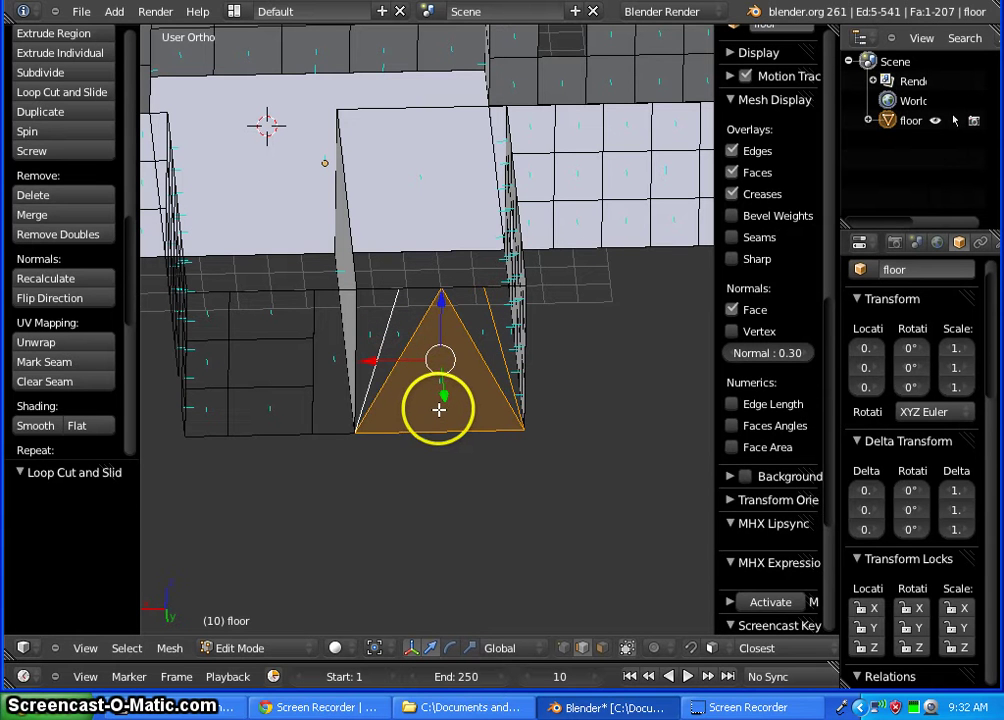
{"action": "key", "text": "x"}
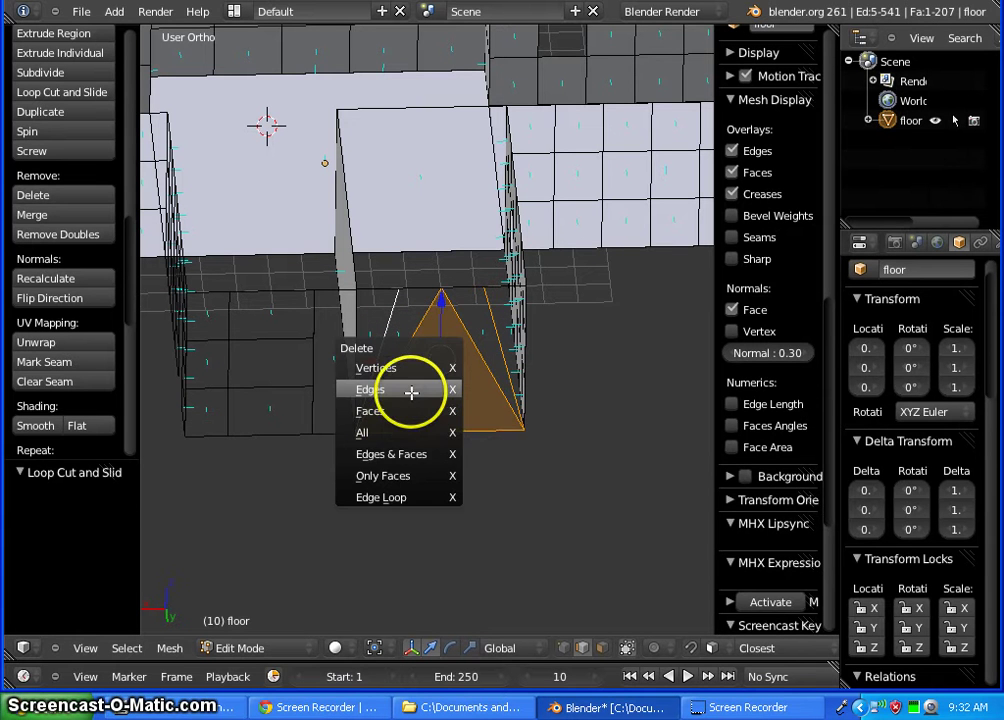
{"action": "left_click", "coordinate": [411, 393]}
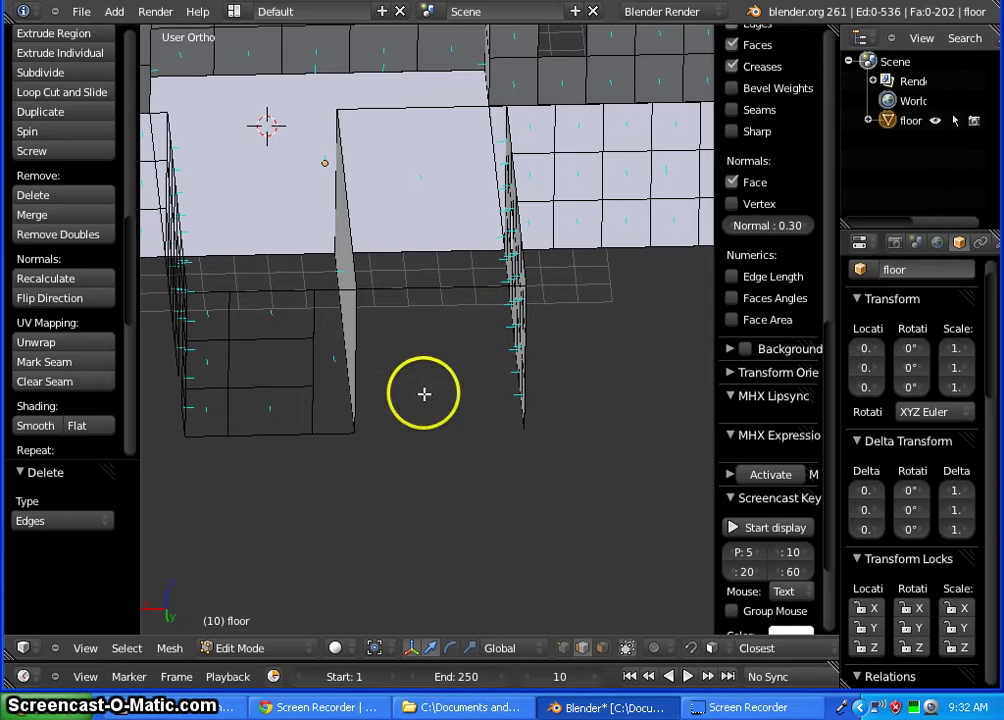
Delete the vertex on the front opening's upper edge that is nearest the outer side wall, using vertex selection
{"action": "left_click", "coordinate": [567, 650]}
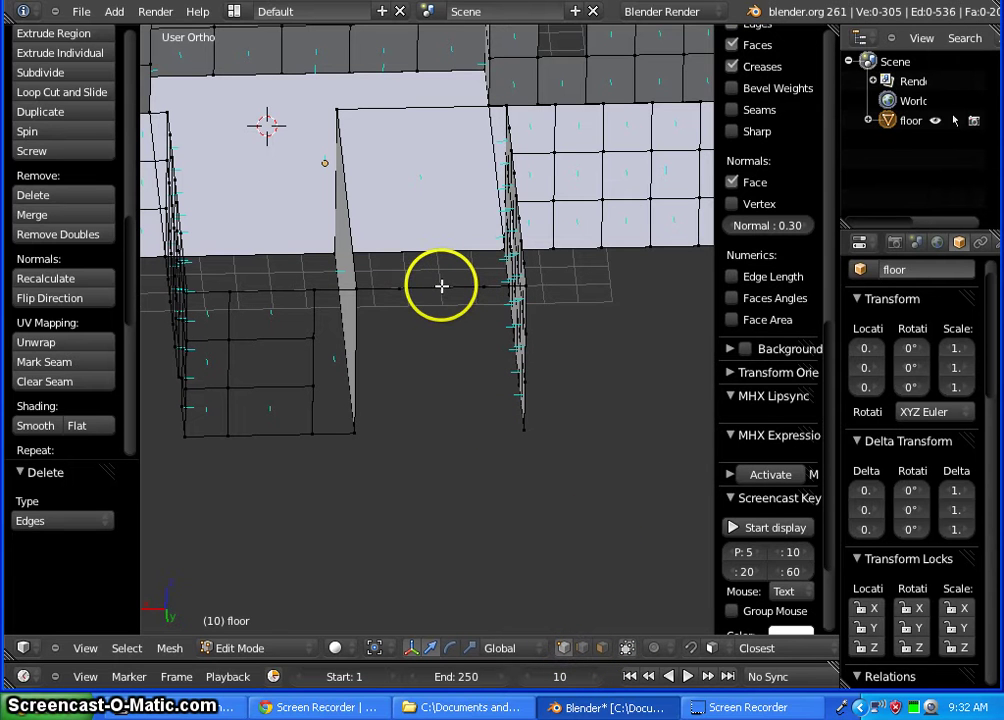
{"action": "right_click", "coordinate": [481, 283]}
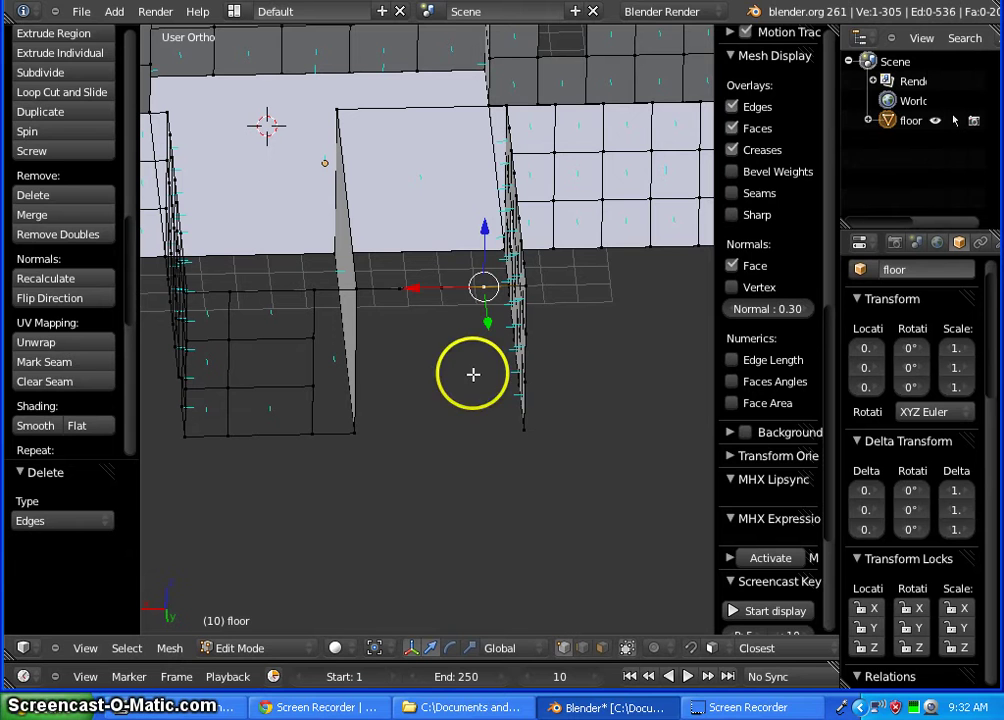
{"action": "key", "text": "x"}
{"action": "left_click", "coordinate": [457, 355]}
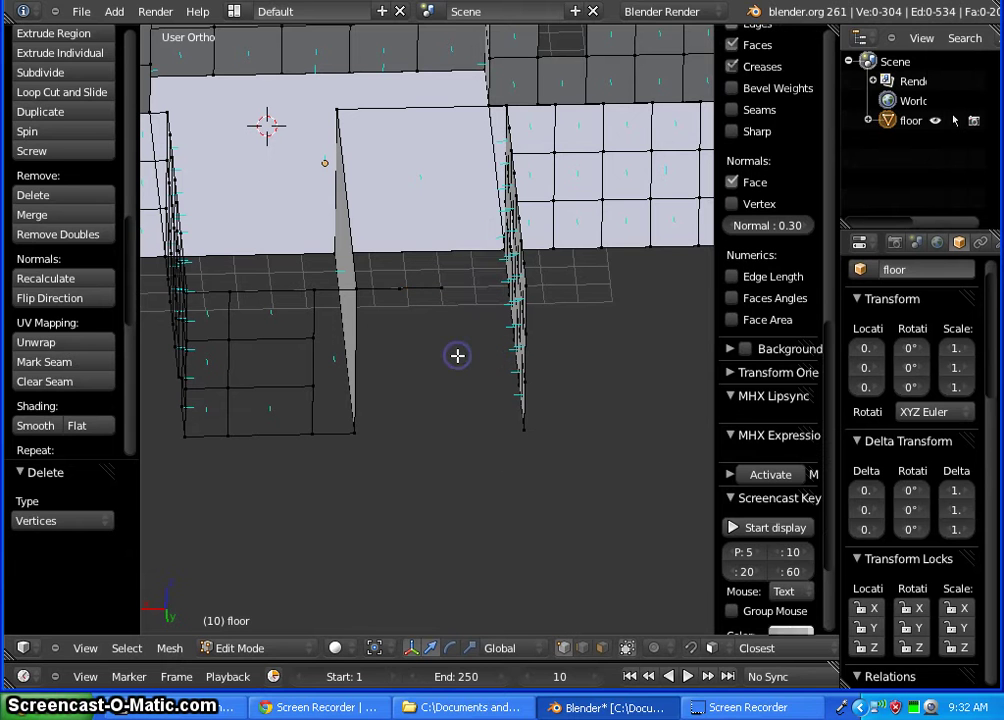
Extrude the edge between the two remaining middle vertices of the opening's upper edge by -5 along global Z
{"action": "right_click", "coordinate": [440, 290]}
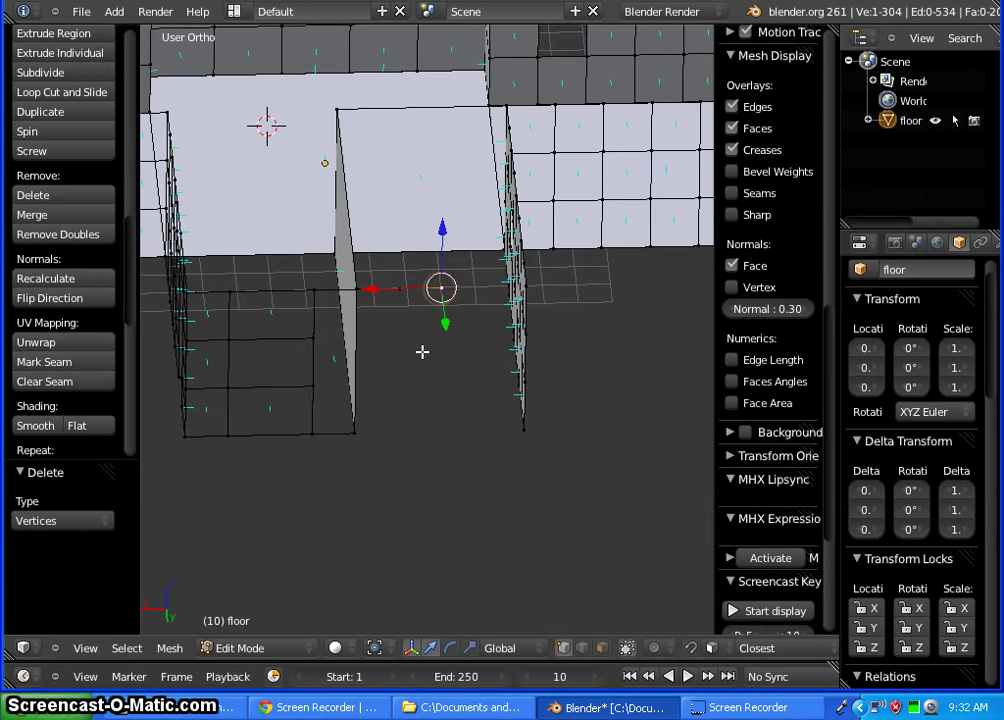
{"action": "right_click", "coordinate": [401, 290], "text": "shift"}
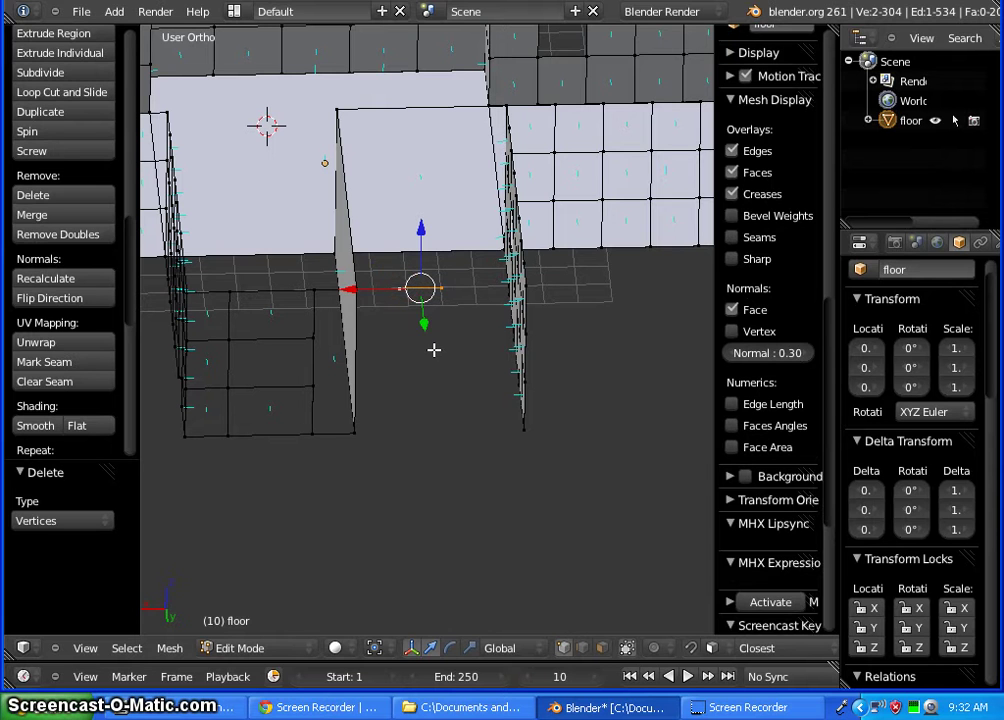
{"action": "key", "text": "e"}
{"action": "left_click", "coordinate": [424, 370]}
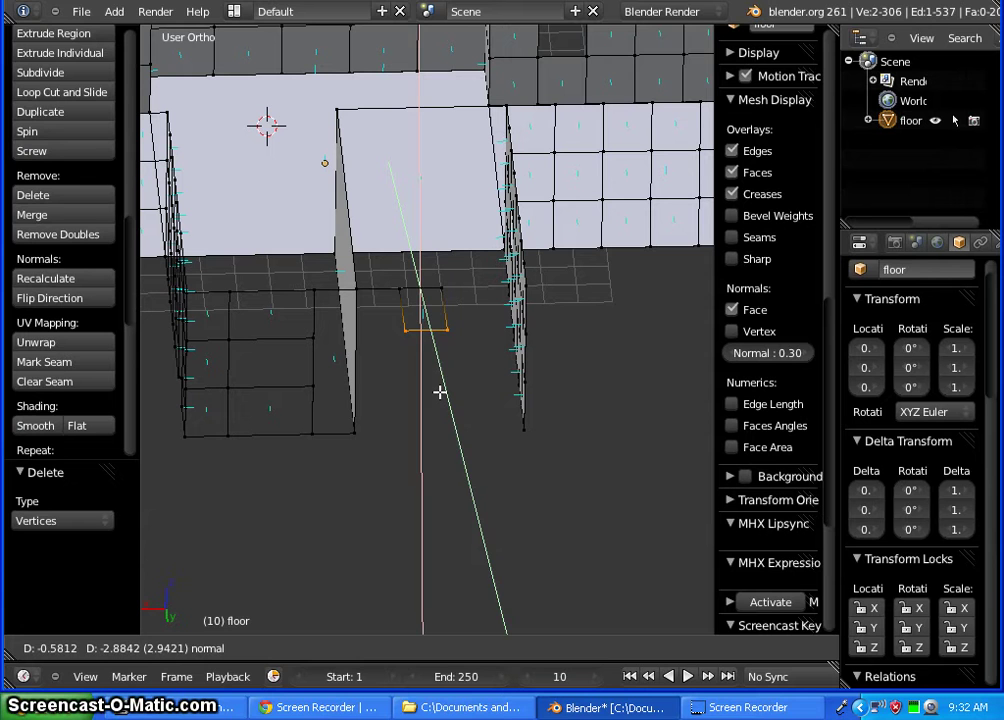
{"action": "key", "text": "z"}
{"action": "key", "text": "z"}
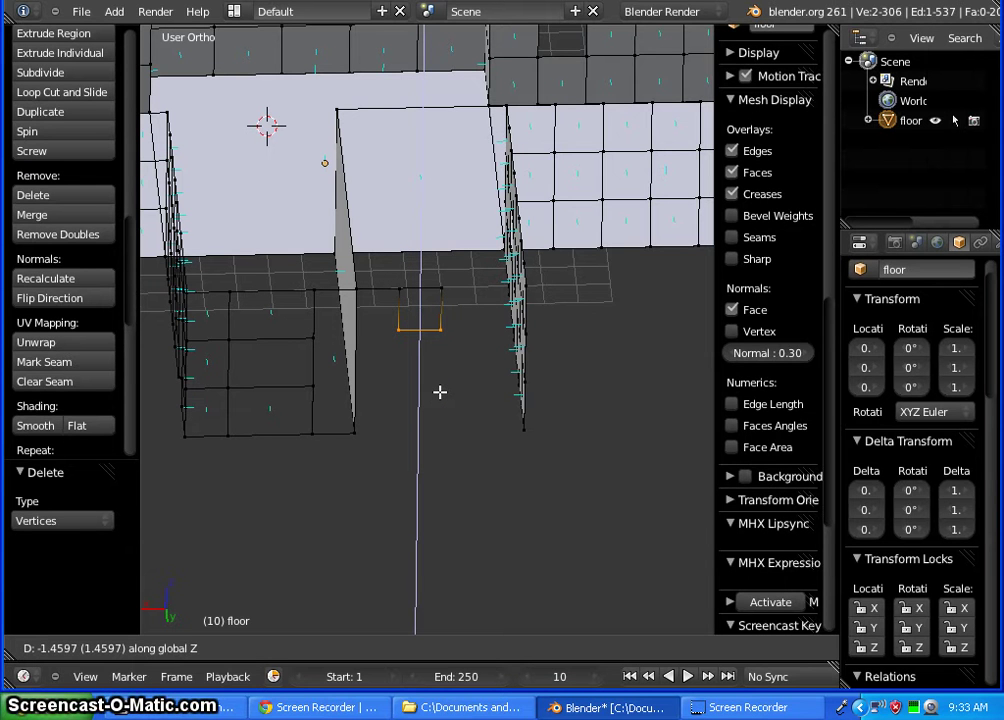
{"action": "type", "text": "-5"}
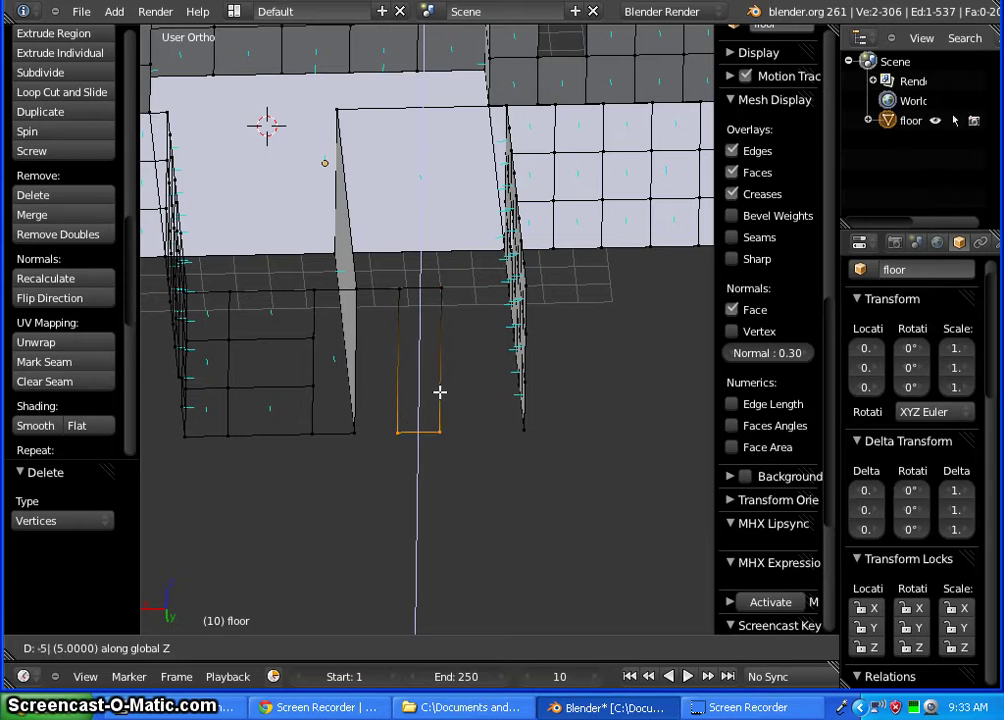
{"action": "key", "text": "Return"}
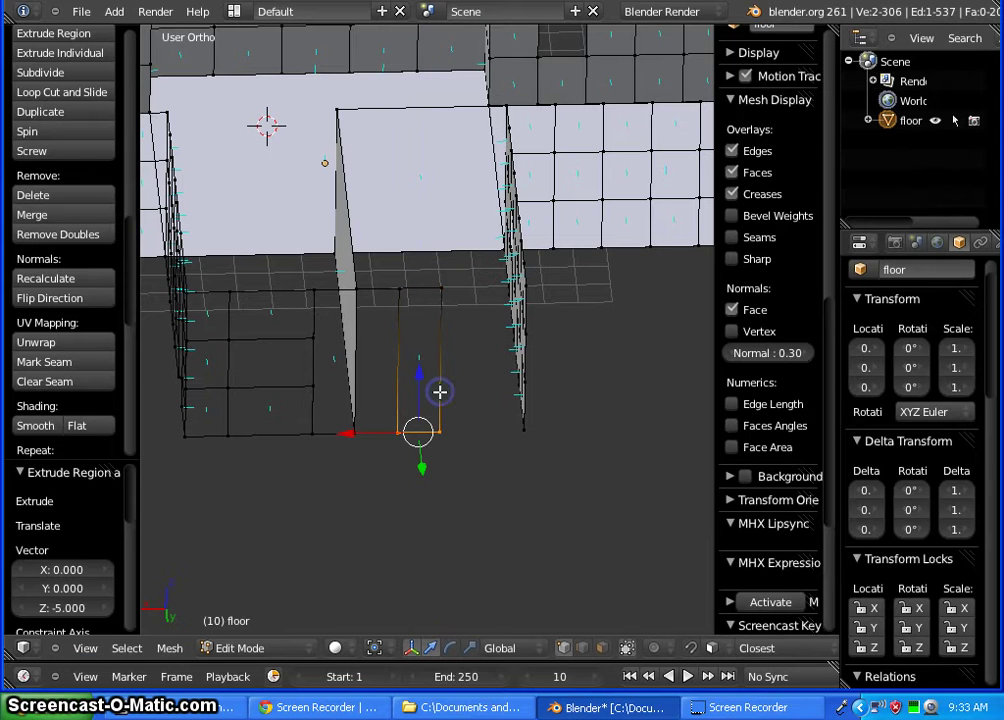
Fill a face between the extruded panel's nearer vertical edge and the corner vertices of the outer side wall
{"action": "right_click", "coordinate": [525, 430]}
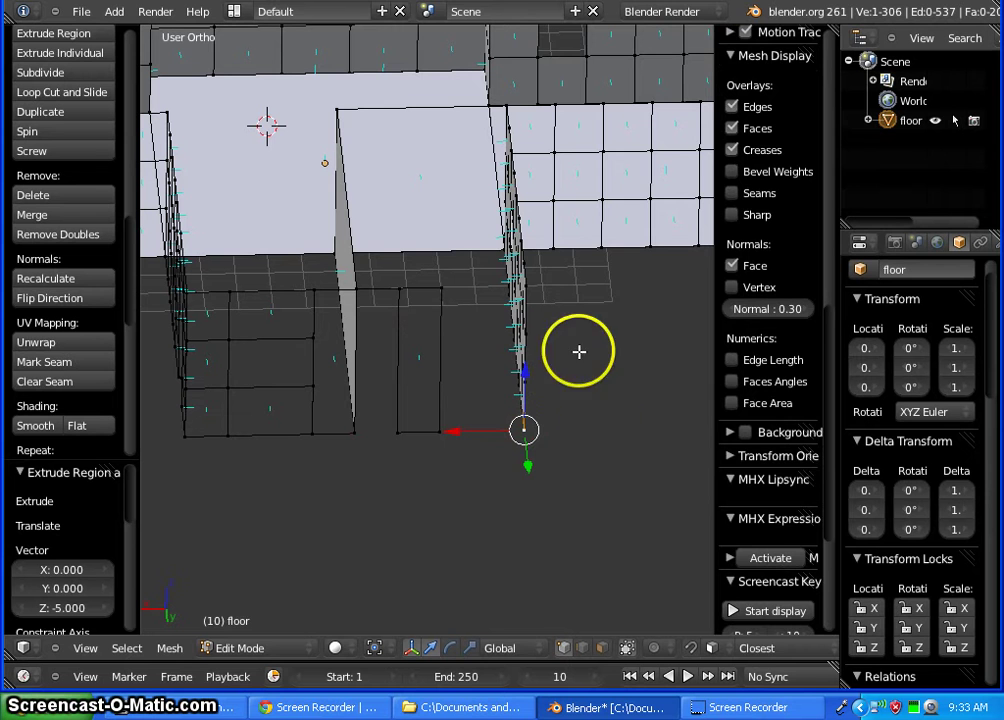
{"action": "mouse_move", "coordinate": [530, 505]}
{"action": "middle_mouse_down"}
{"action": "mouse_move", "coordinate": [553, 497]}
{"action": "mouse_move", "coordinate": [545, 495]}
{"action": "middle_mouse_up"}
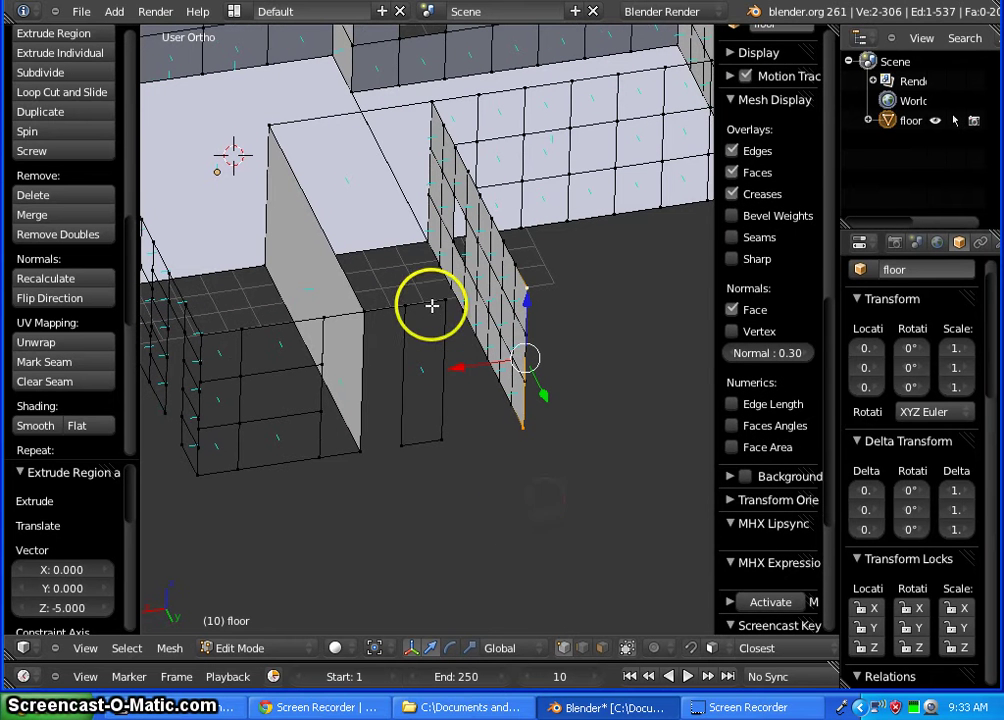
{"action": "right_click", "coordinate": [445, 436], "text": "shift"}
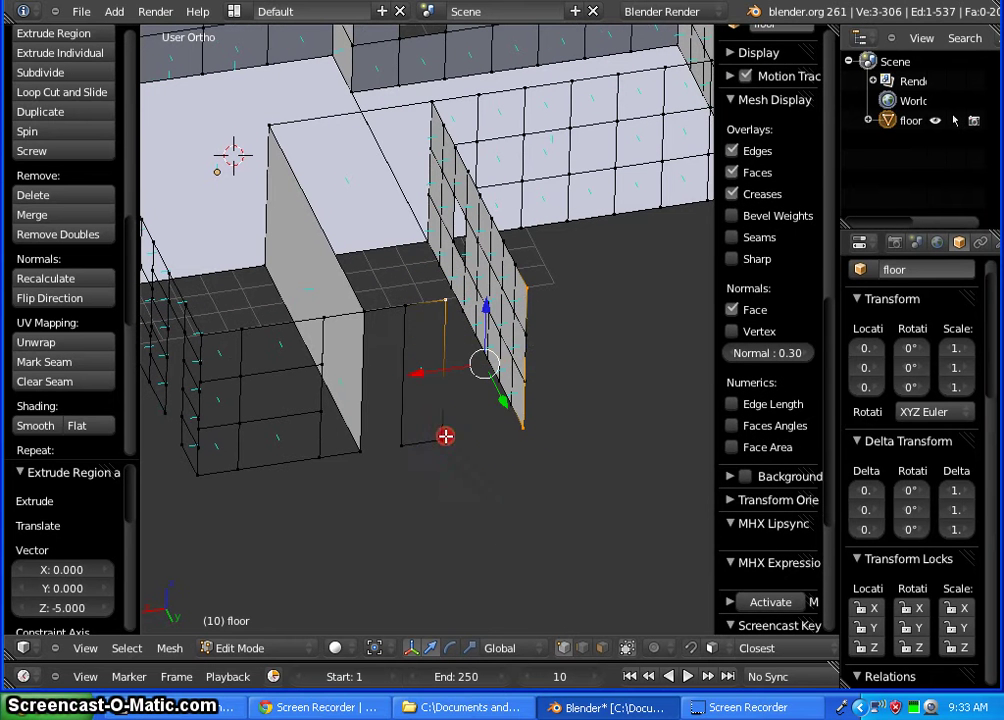
{"action": "key", "text": "f"}
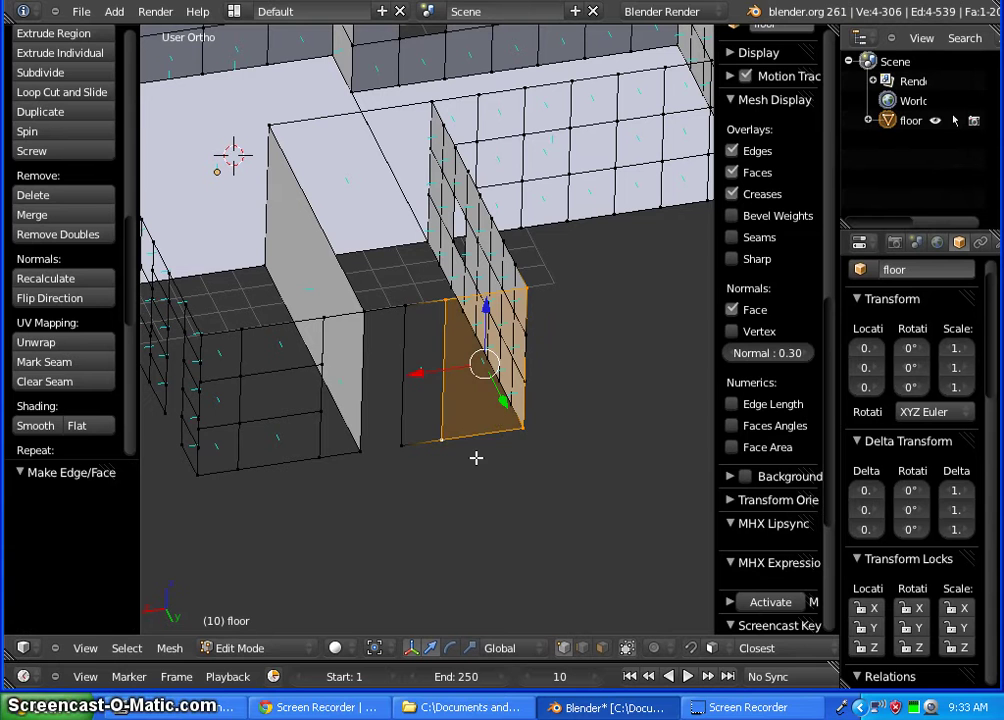
{"action": "right_click", "coordinate": [438, 440]}
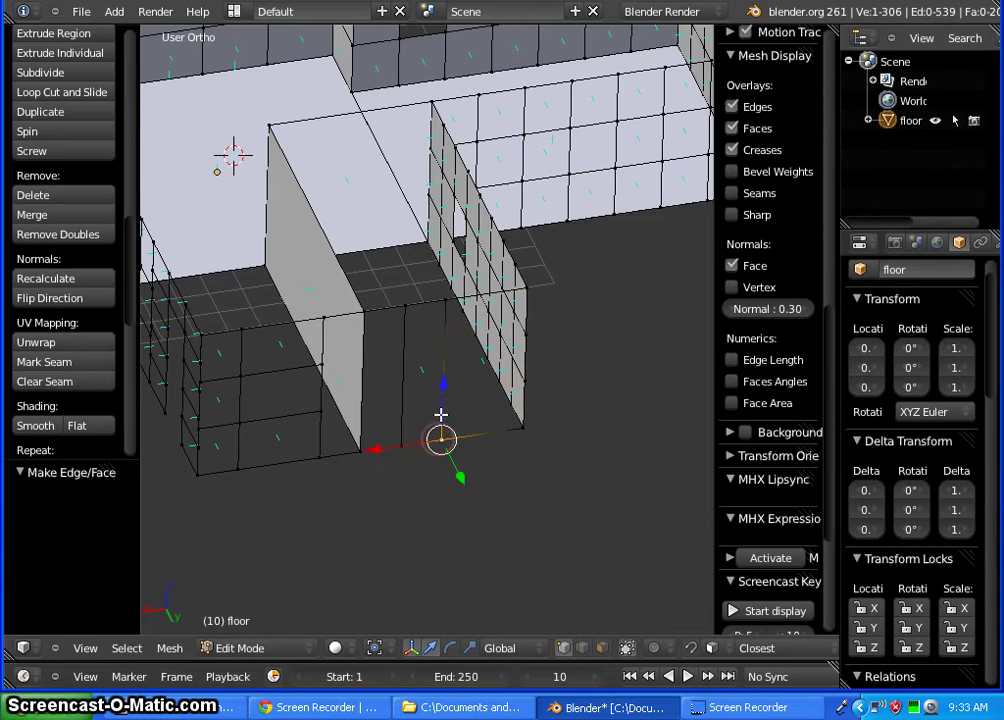
{"action": "right_click", "coordinate": [446, 300], "text": "shift"}
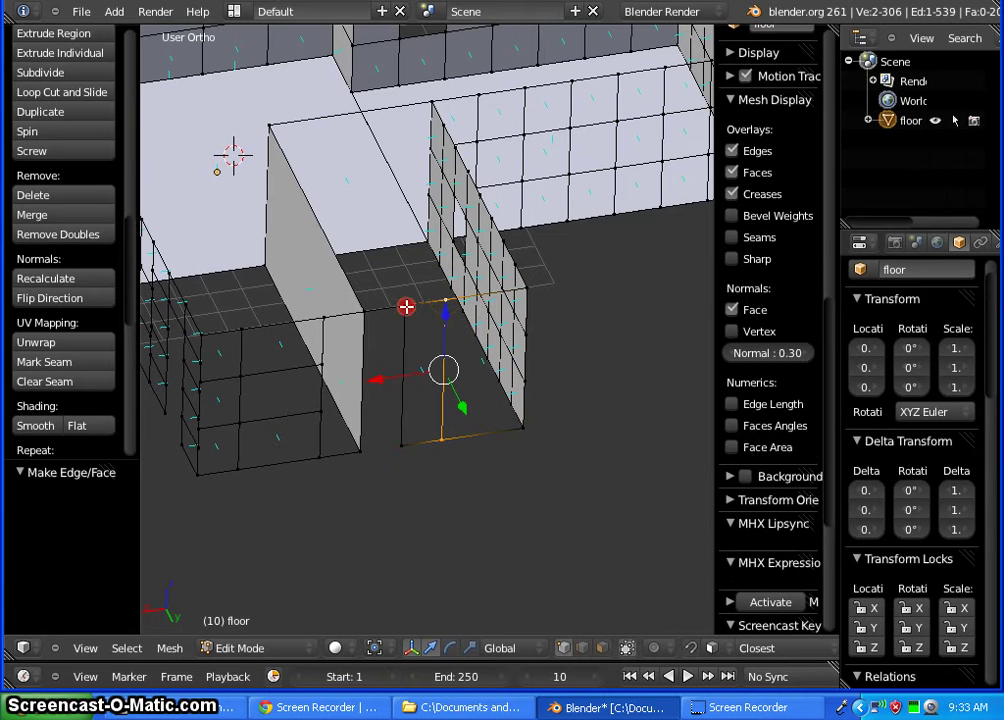
{"action": "right_click", "coordinate": [414, 421], "text": "shift"}
{"action": "right_click", "coordinate": [405, 440], "text": "shift"}
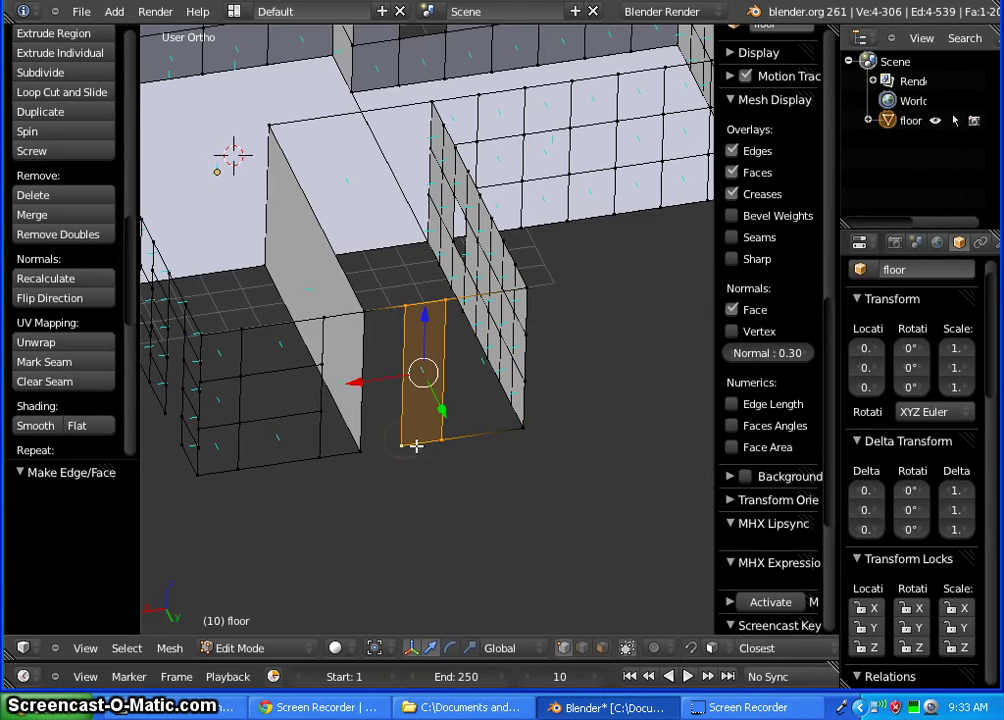
Fill a face between the extruded middle panel and the front edge of the inner partition, and deselect everything
{"action": "middle_click_drag", "start_coordinate": [489, 484], "coordinate": [457, 457]}
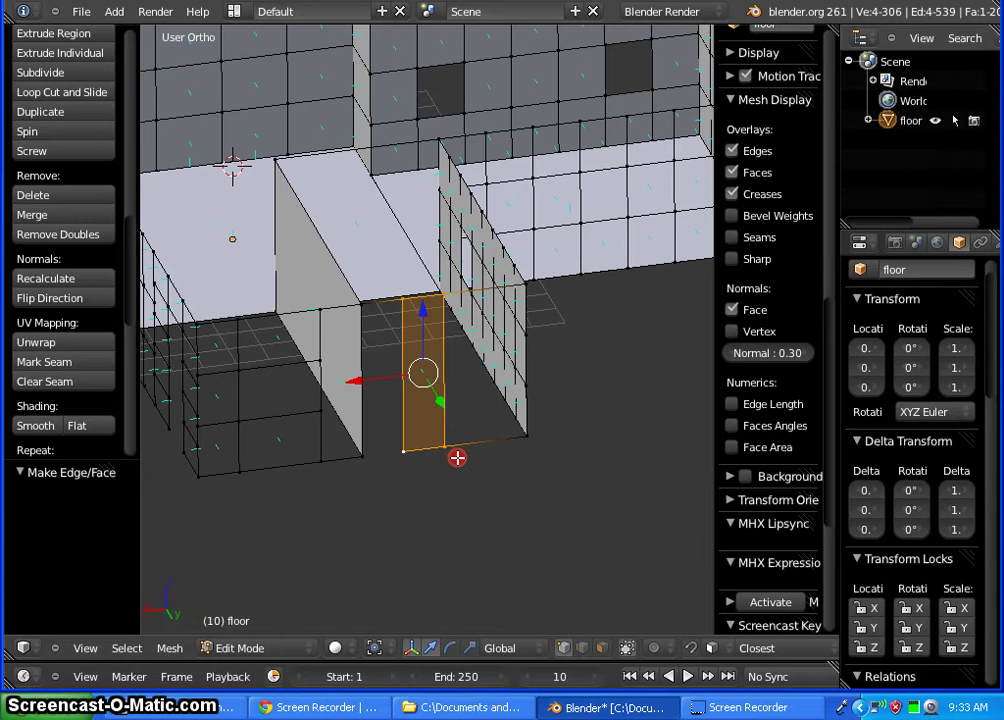
{"action": "right_click", "coordinate": [403, 298]}
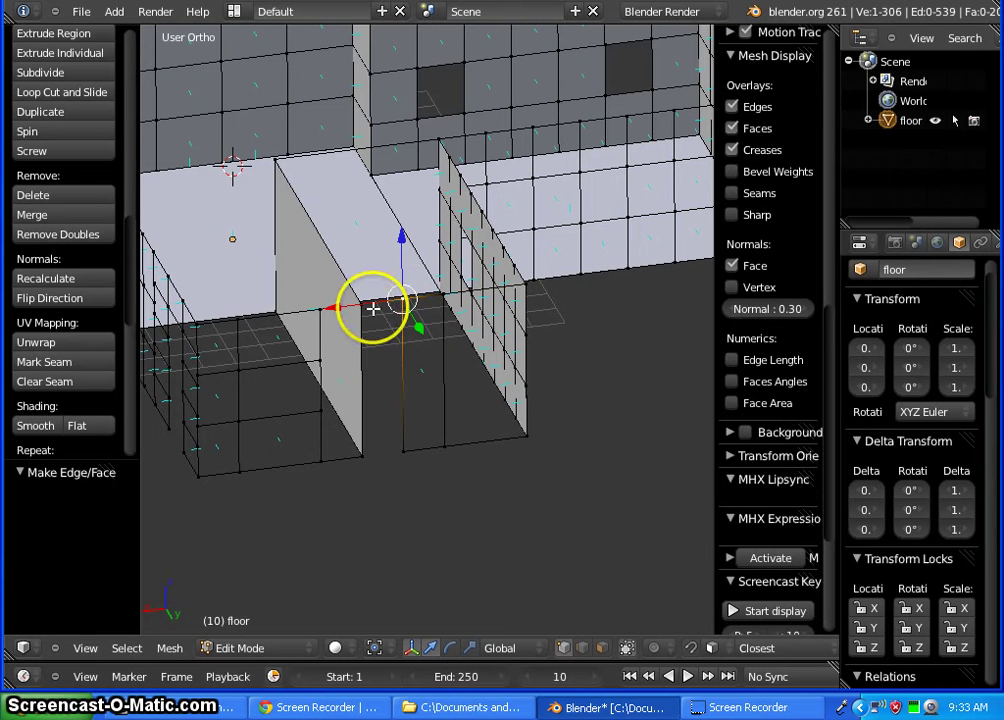
{"action": "right_click", "coordinate": [390, 450], "text": "shift"}
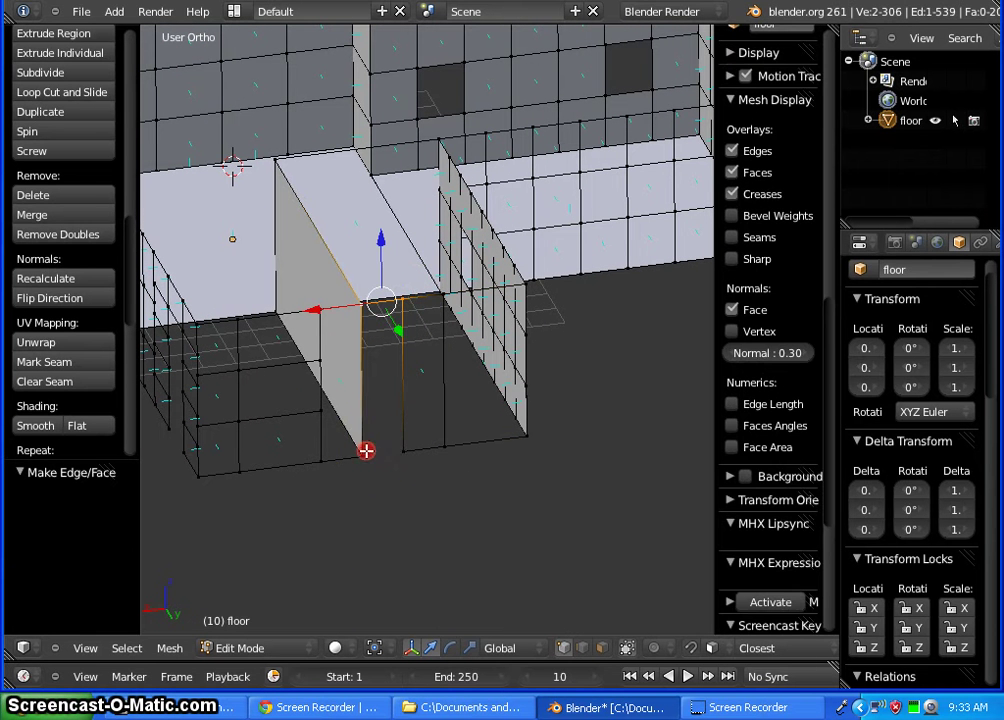
{"action": "right_click", "coordinate": [400, 449], "text": "shift"}
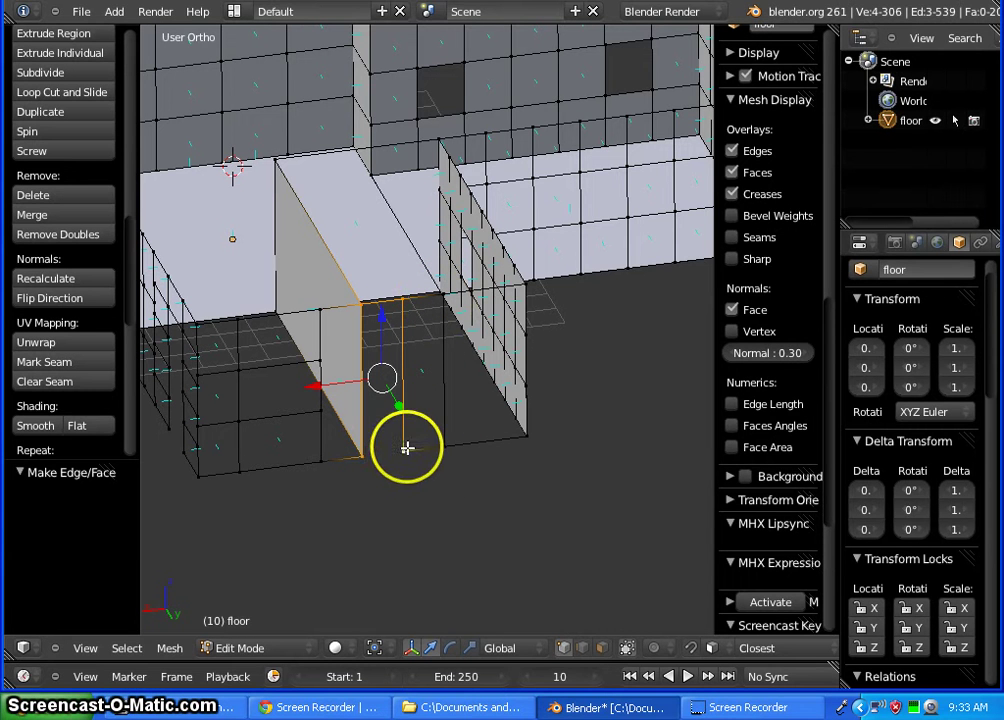
{"action": "key", "text": "f"}
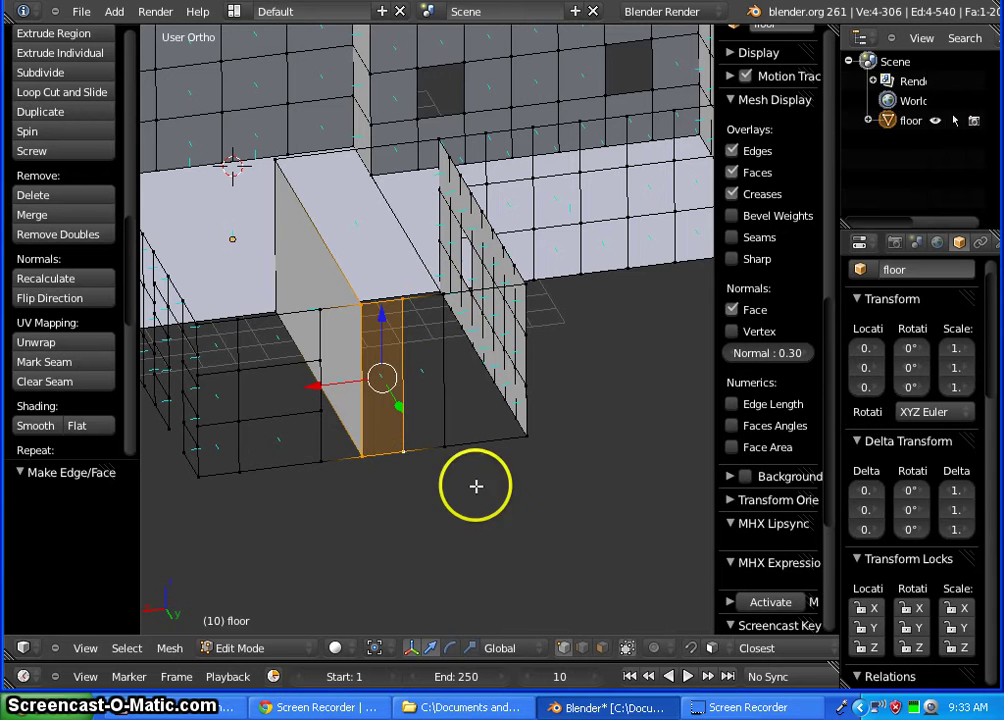
{"action": "mouse_move", "coordinate": [520, 509]}
{"action": "middle_mouse_down"}
{"action": "mouse_move", "coordinate": [487, 511]}
{"action": "mouse_move", "coordinate": [524, 491]}
{"action": "mouse_move", "coordinate": [495, 491]}
{"action": "mouse_move", "coordinate": [510, 494]}
{"action": "middle_mouse_up"}
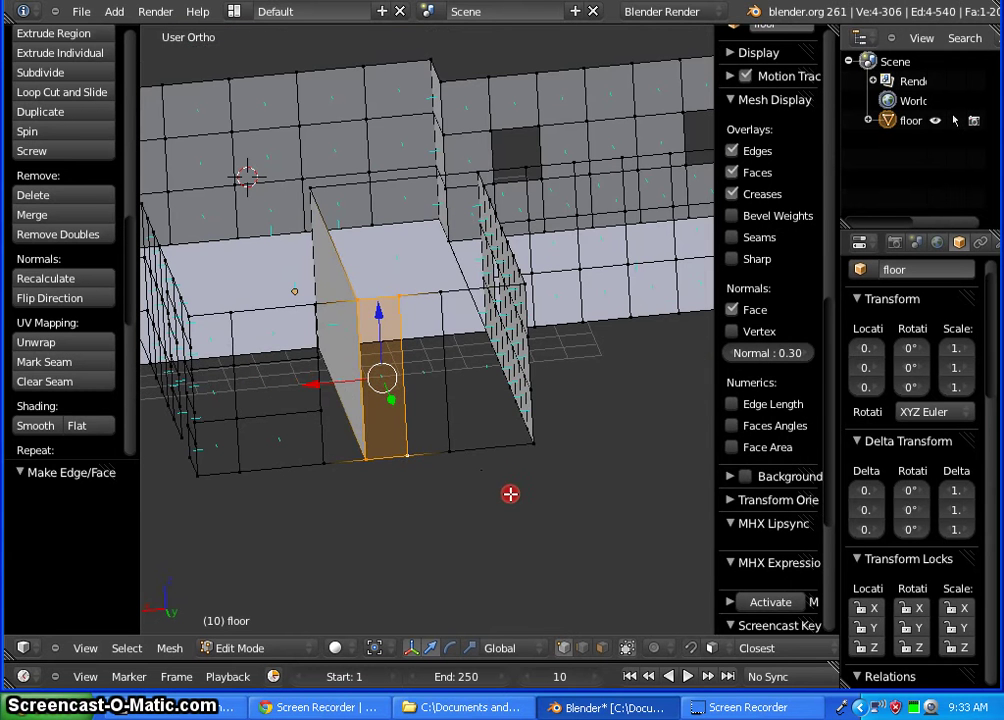
{"action": "key", "text": "a"}
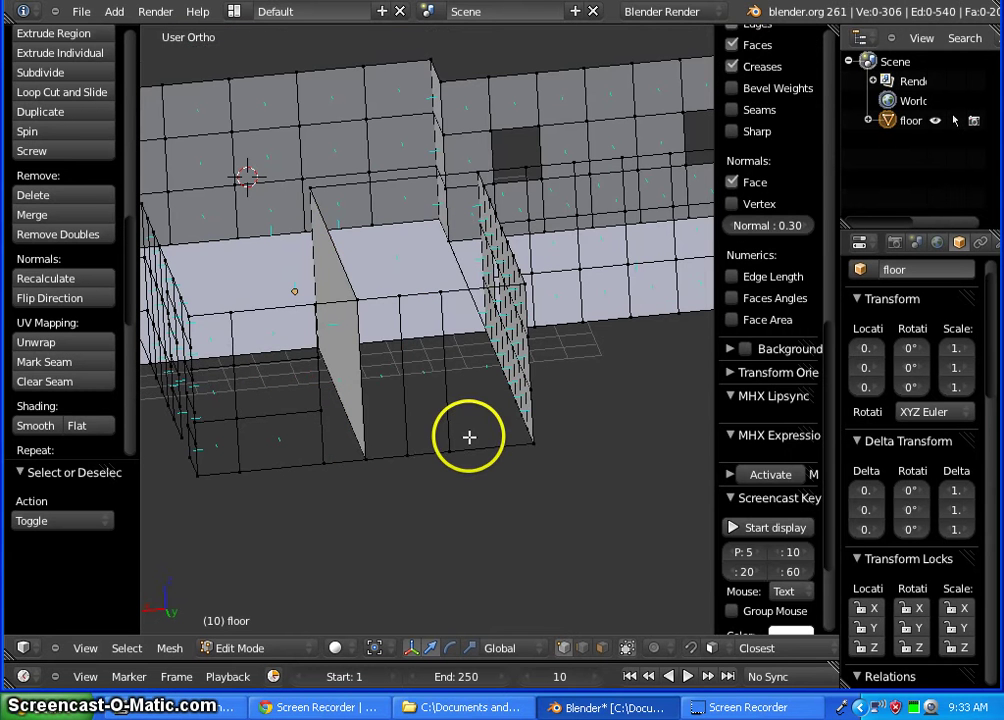
Add two horizontal loop cuts across the new front wall panels beside the inner partition, and deselect everything
{"action": "key", "text": "ctrl+r"}
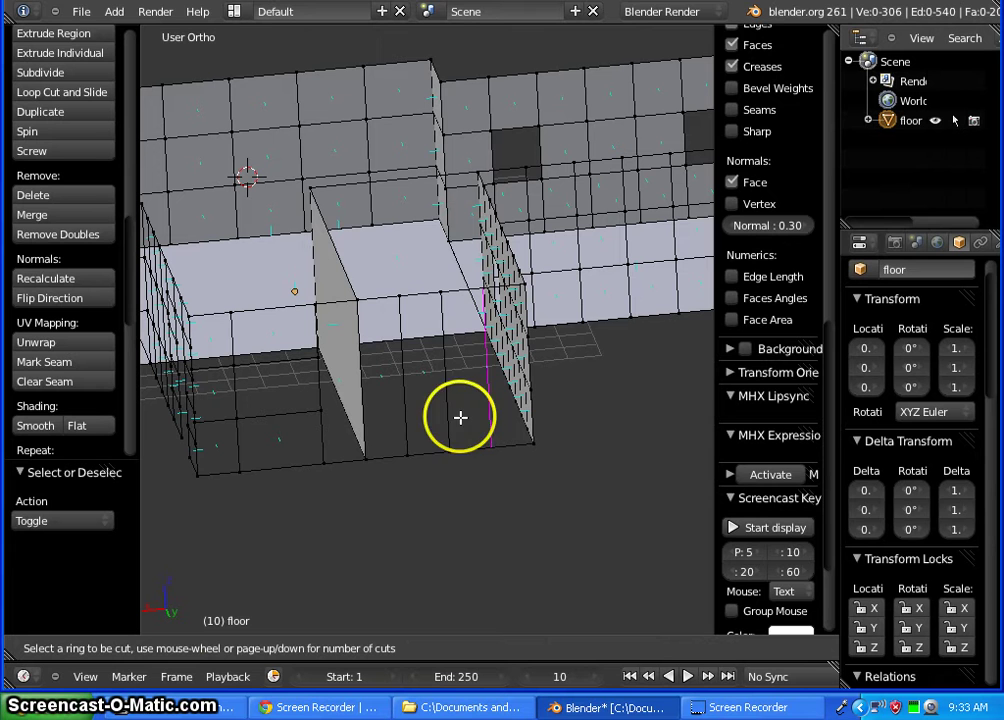
{"action": "left_click", "coordinate": [418, 381]}
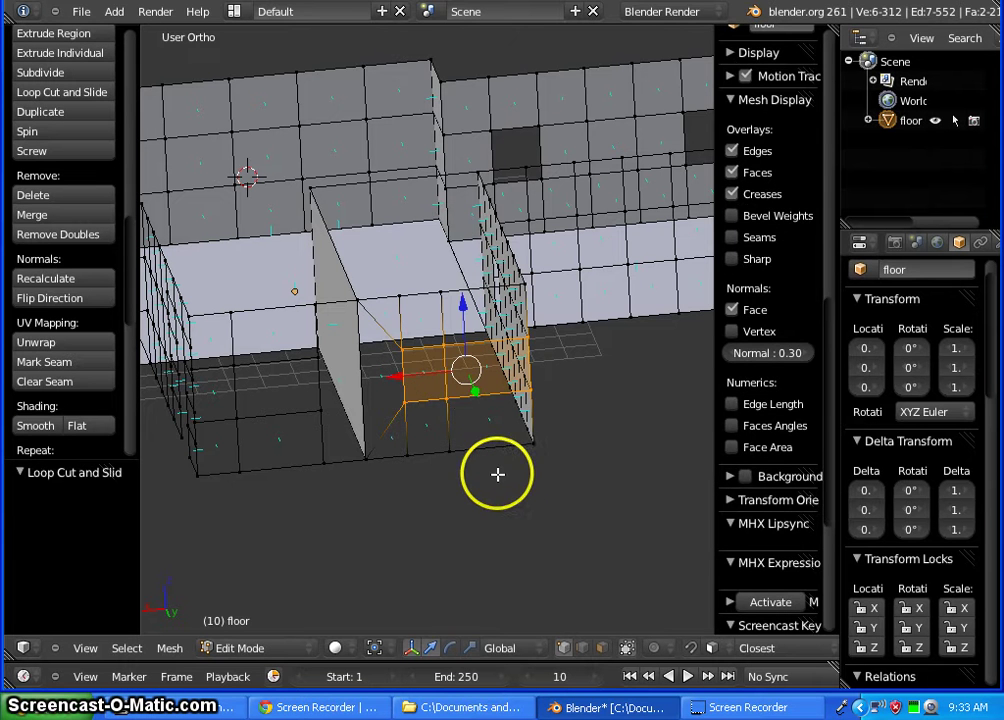
{"action": "key", "text": "a"}
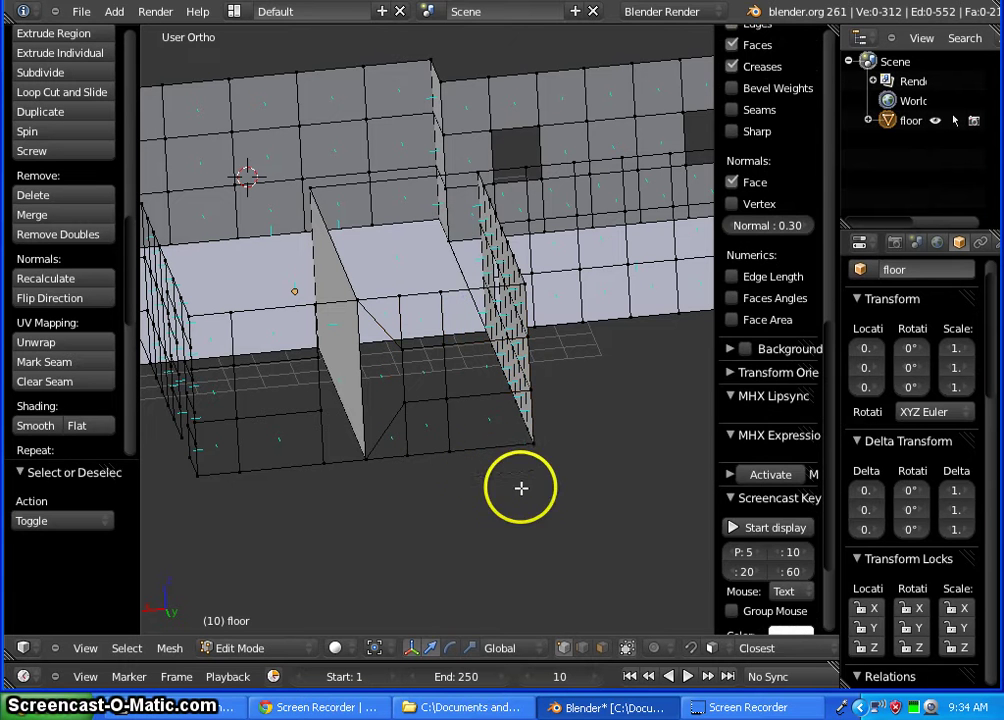
Delete the two diagonal edges in the front panel next to the inner partition, using edge selection
{"action": "left_click", "coordinate": [582, 648]}
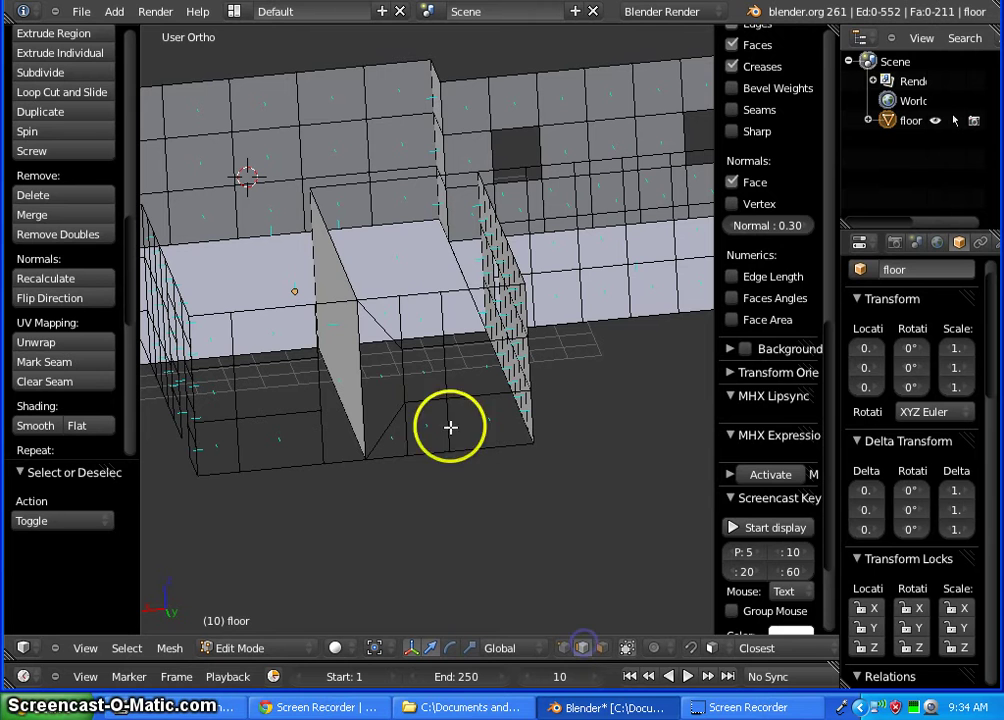
{"action": "right_click", "coordinate": [382, 327]}
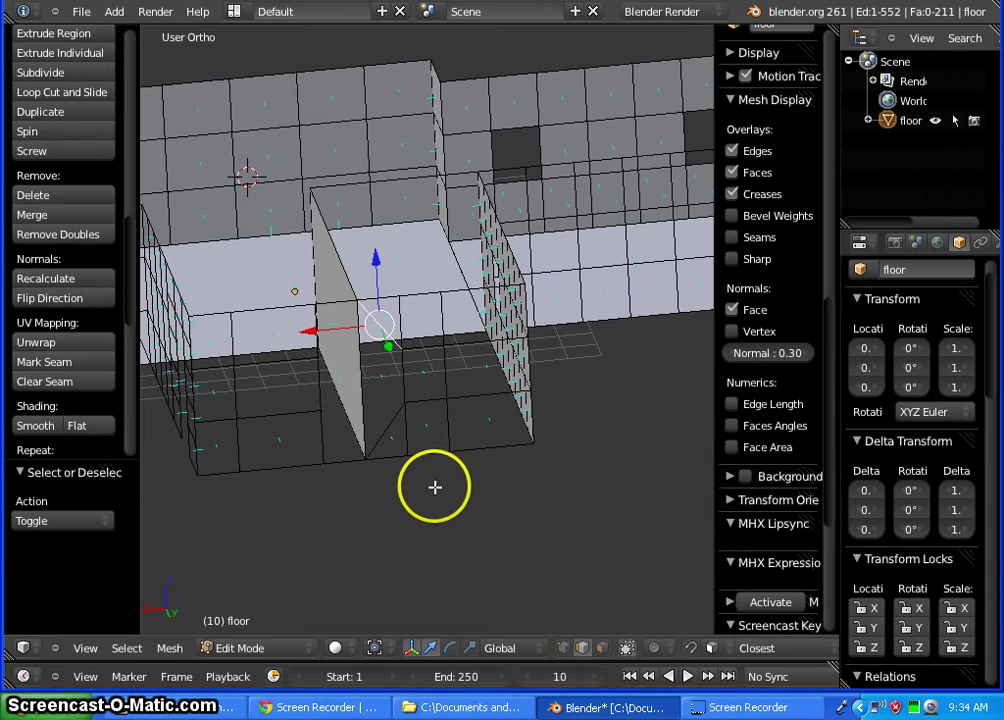
{"action": "right_click", "coordinate": [399, 436], "text": "shift"}
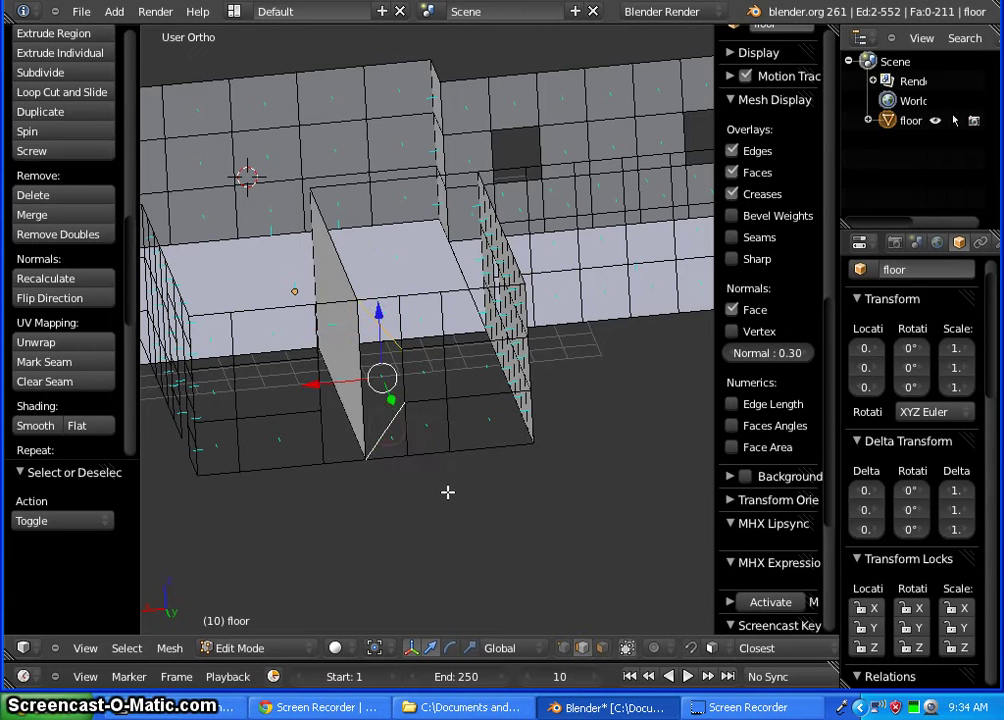
{"action": "key", "text": "x"}
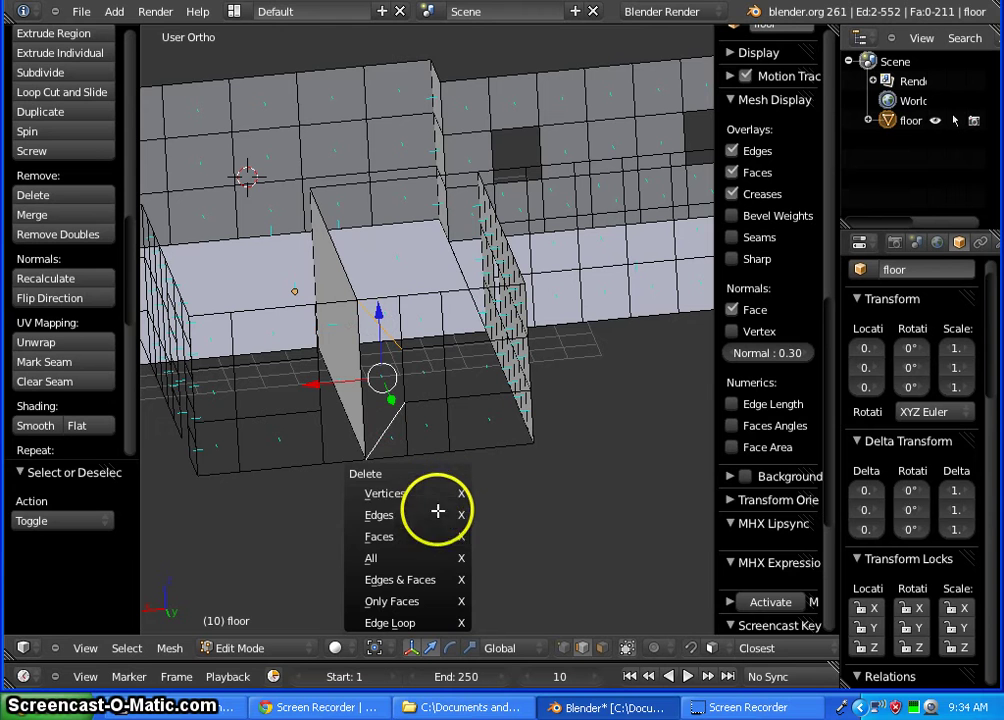
{"action": "left_click", "coordinate": [431, 516]}
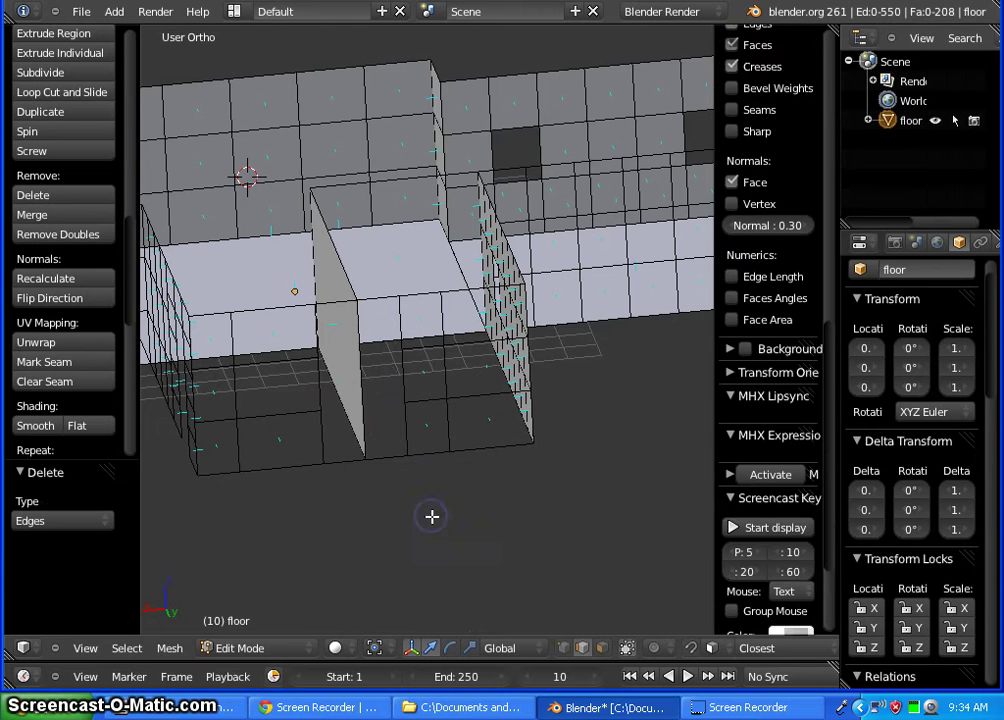
Fill a single face between the four corner vertices of the emptied front panel next to the inner partition, using vertex selection
{"action": "left_click", "coordinate": [563, 648]}
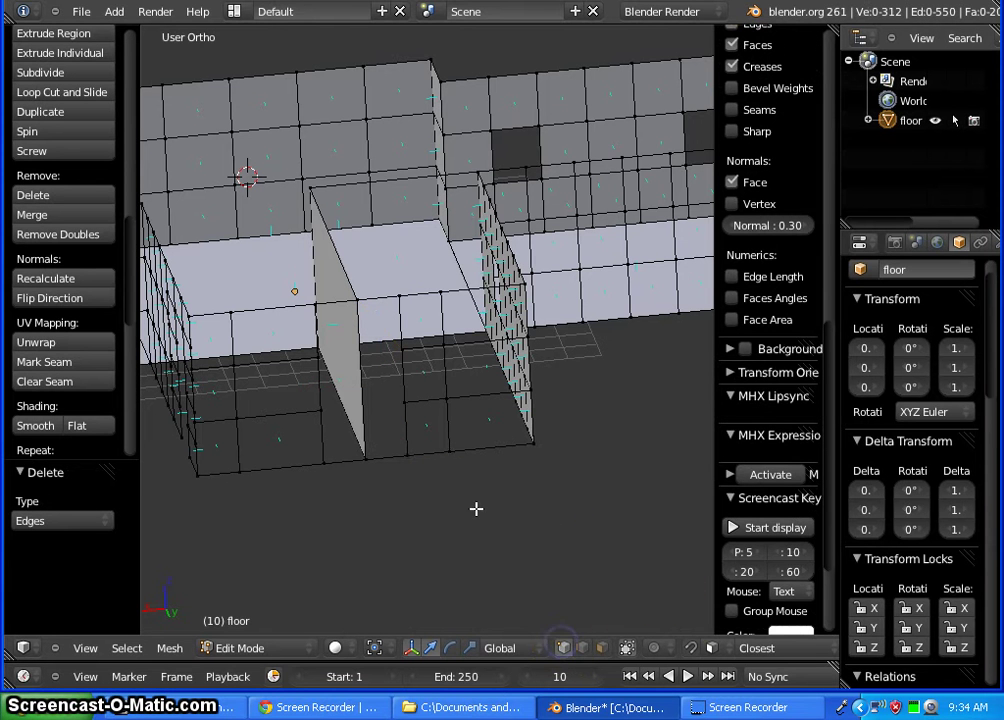
{"action": "right_click", "coordinate": [406, 455]}
{"action": "right_click", "coordinate": [365, 458], "text": "shift"}
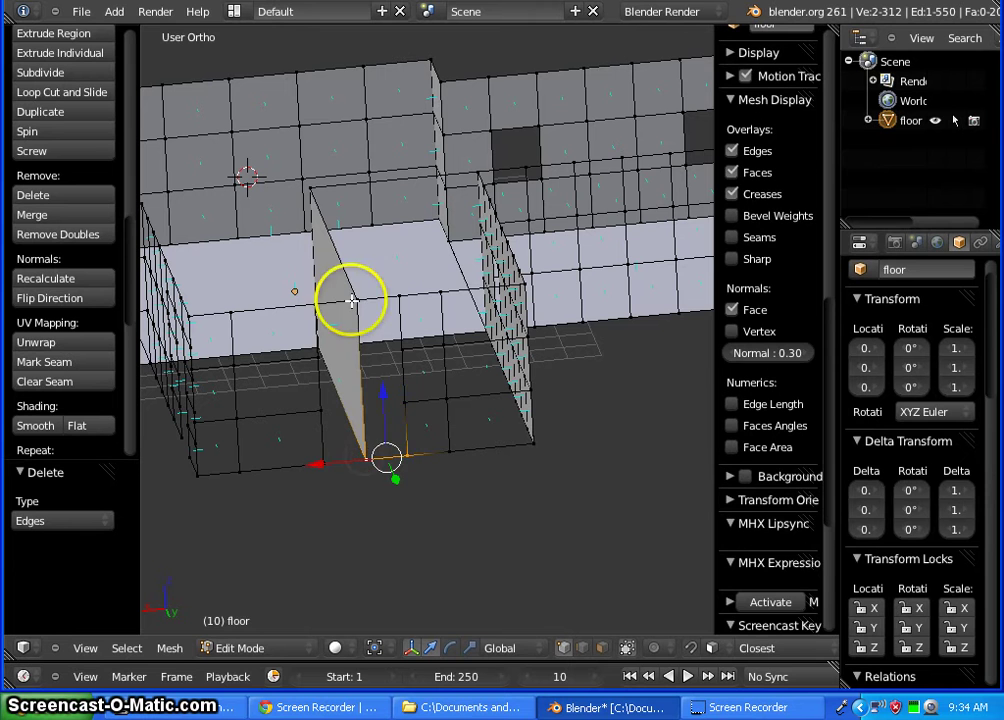
{"action": "right_click", "coordinate": [359, 298], "text": "shift"}
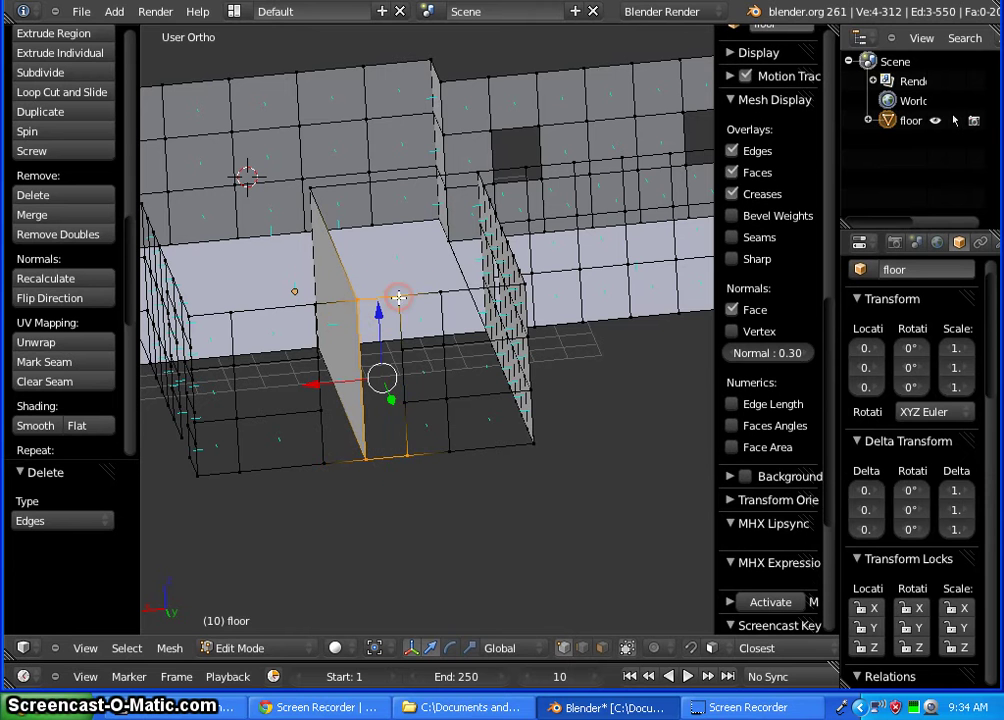
{"action": "key", "text": "f"}
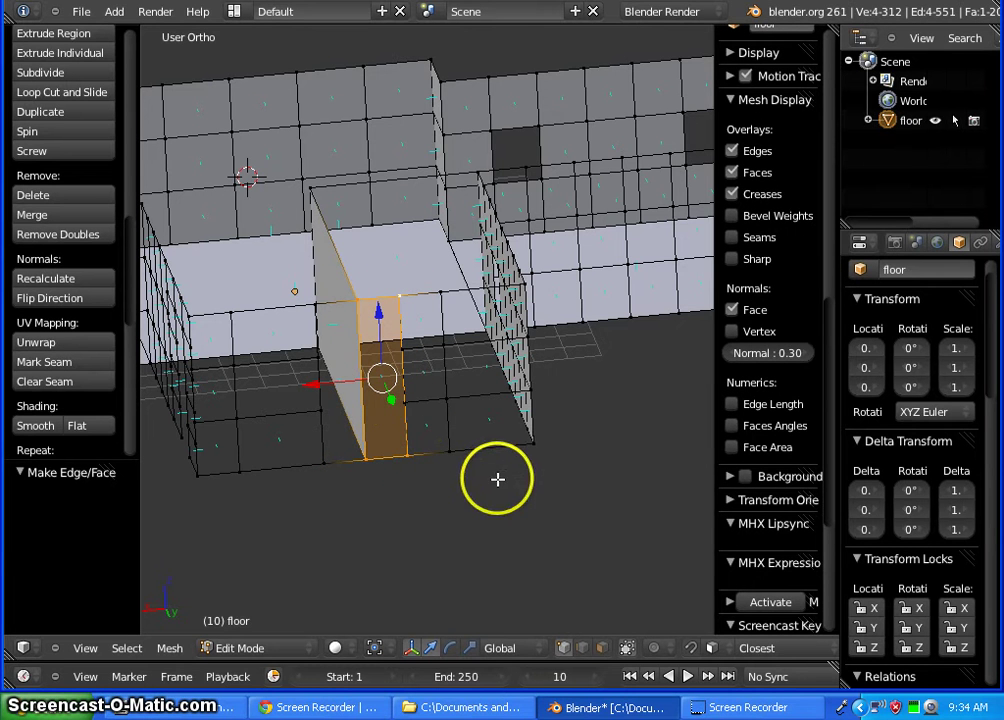
{"action": "middle_click_drag", "start_coordinate": [504, 482], "coordinate": [504, 484]}
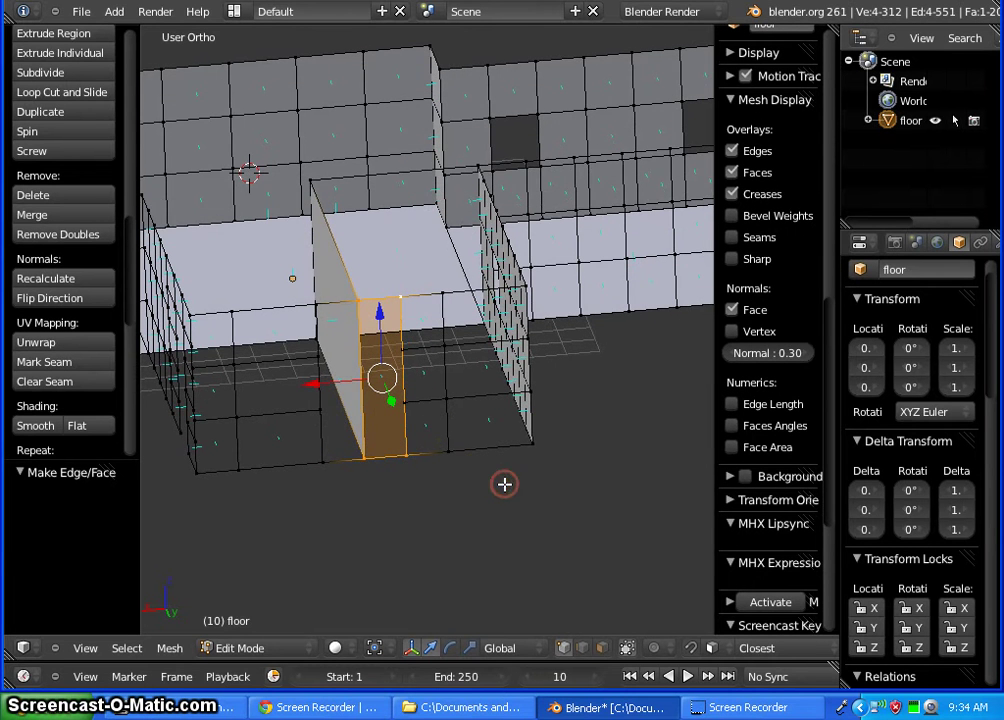
Cut a window opening by deleting the central face of the middle front panel, using face selection
{"action": "left_click", "coordinate": [605, 648]}
{"action": "right_click", "coordinate": [426, 370]}
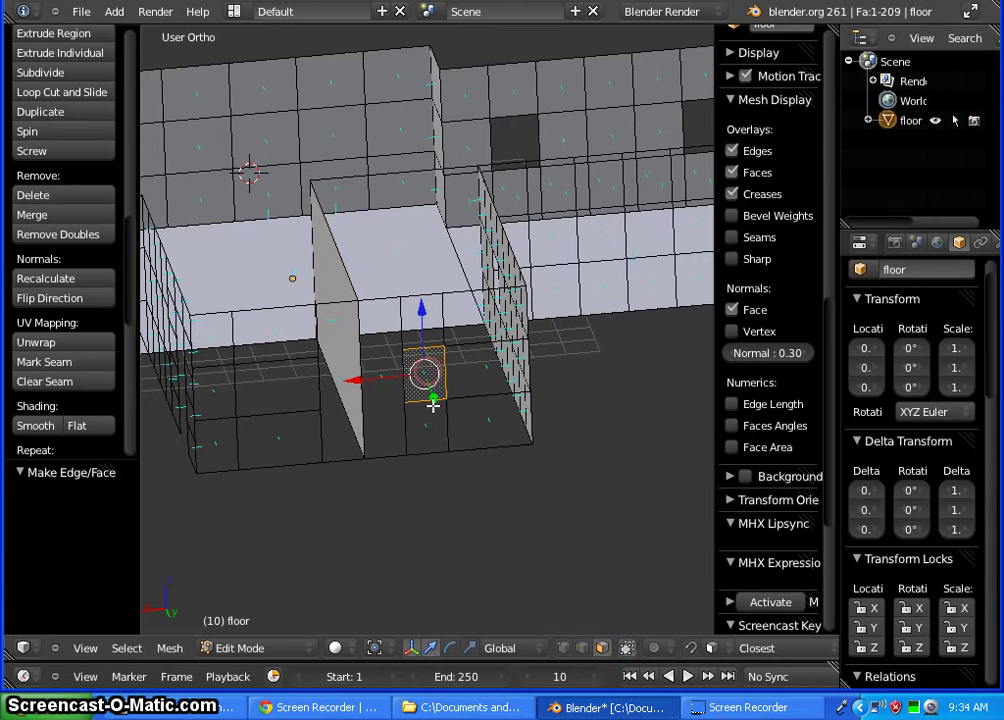
{"action": "key", "text": "x"}
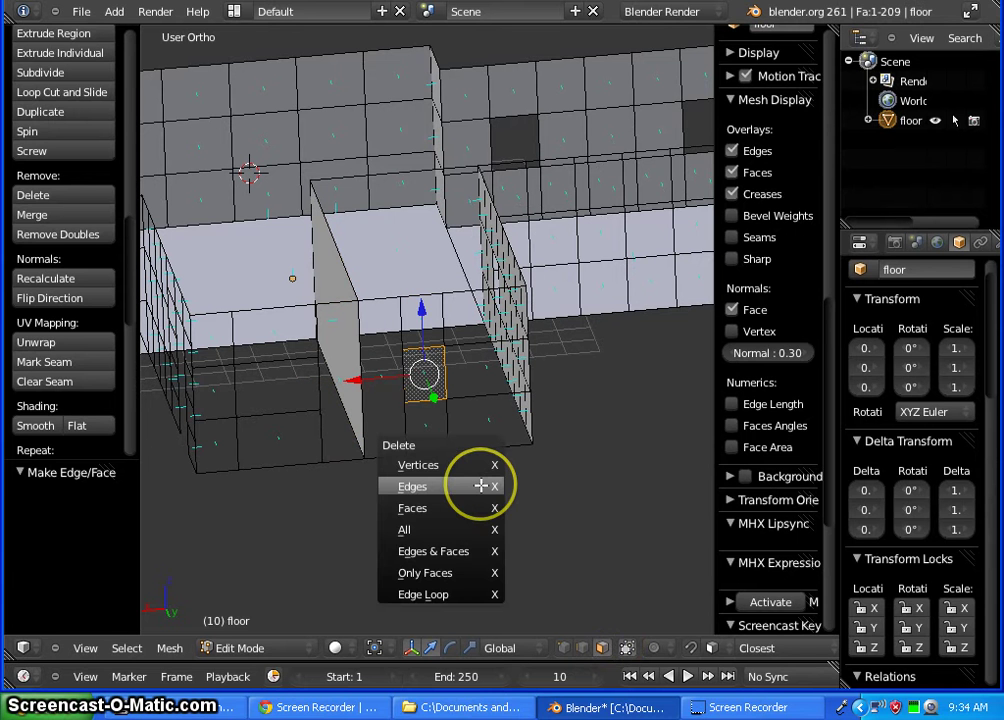
{"action": "left_click", "coordinate": [468, 508]}
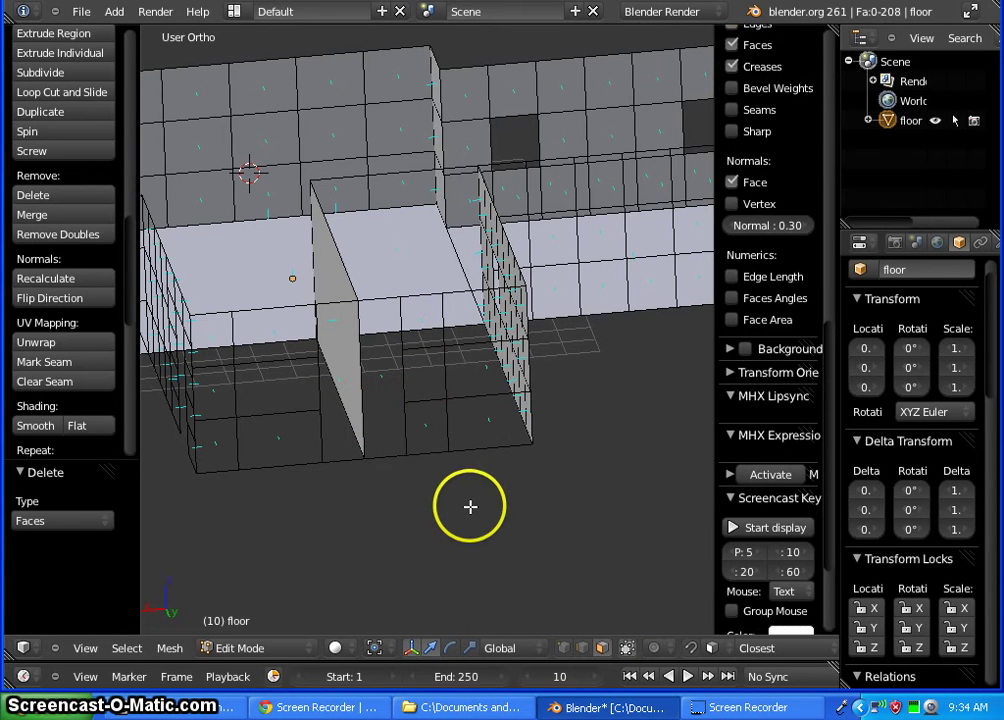
View the whole floor mesh from the front, tilted to look down slightly on its central section
{"action": "middle_click_drag", "start_coordinate": [415, 506], "coordinate": [478, 507]}
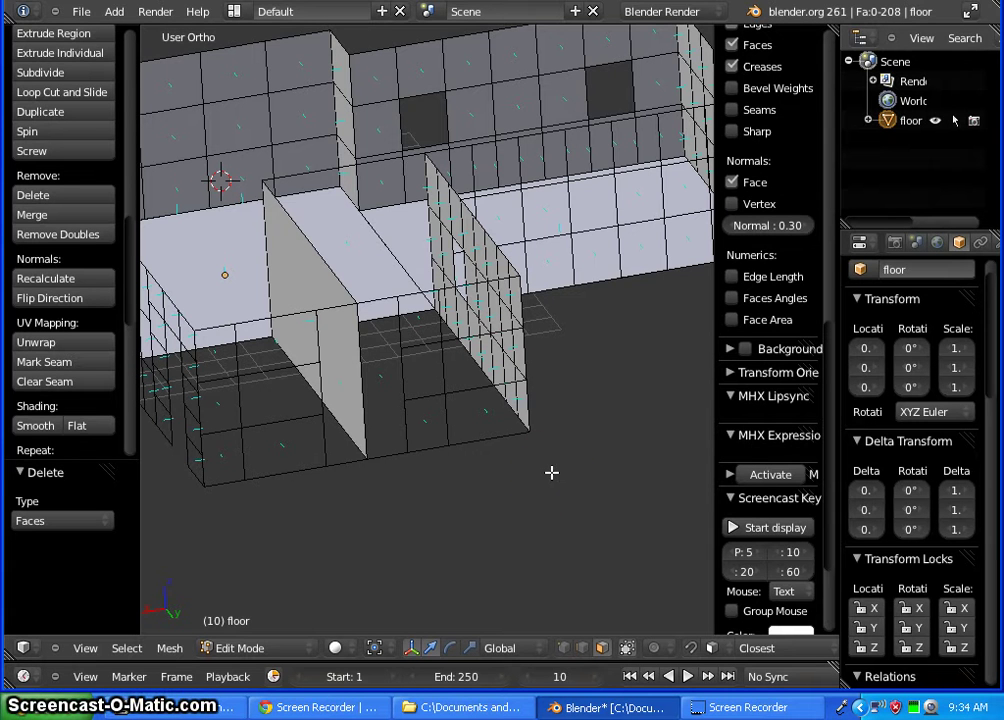
{"action": "key", "text": "KP_1"}
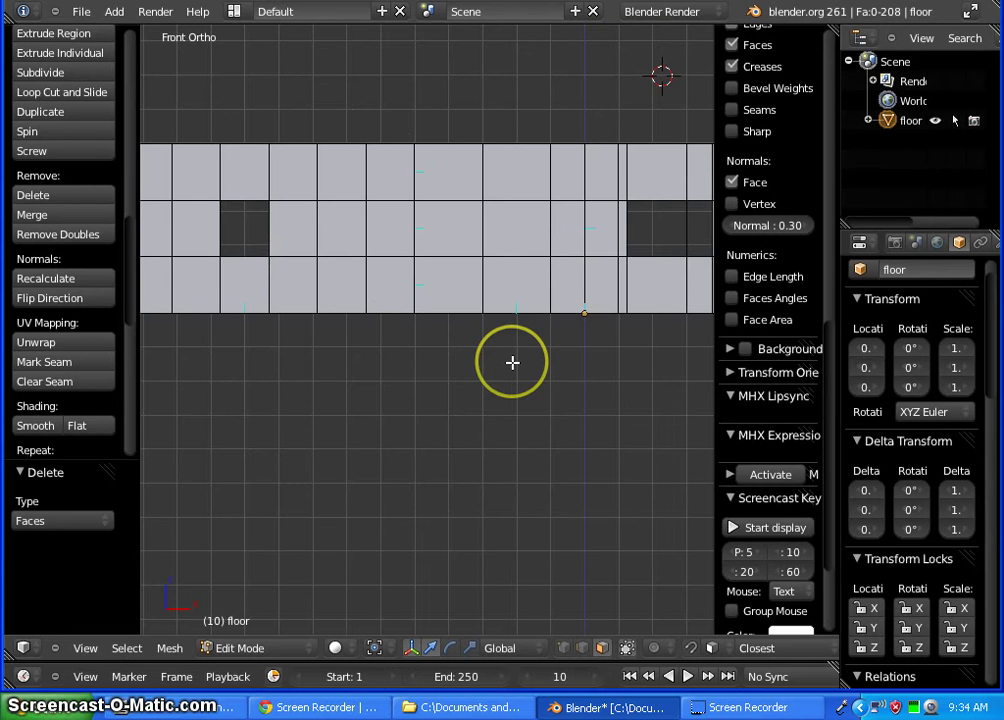
{"action": "key", "text": "Home"}
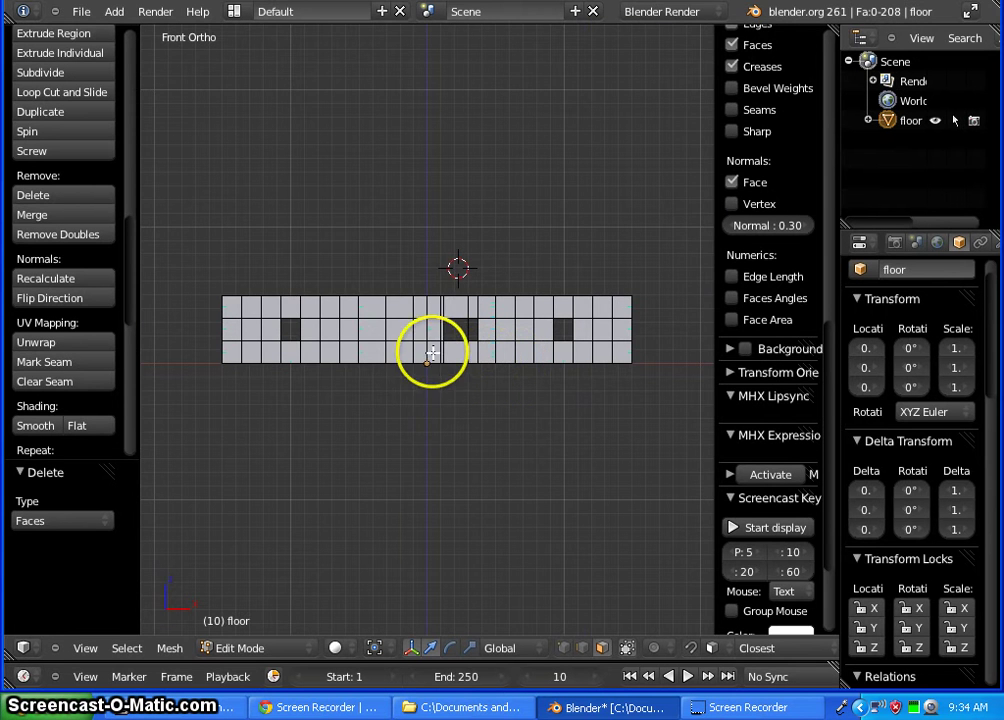
{"action": "scroll", "coordinate": [427, 374], "scroll_direction": "up", "scroll_amount": 1}
{"action": "mouse_move", "coordinate": [427, 408]}
{"action": "middle_mouse_down"}
{"action": "mouse_move", "coordinate": [426, 450]}
{"action": "mouse_move", "coordinate": [444, 457]}
{"action": "mouse_move", "coordinate": [426, 444]}
{"action": "mouse_move", "coordinate": [426, 425]}
{"action": "middle_mouse_up"}
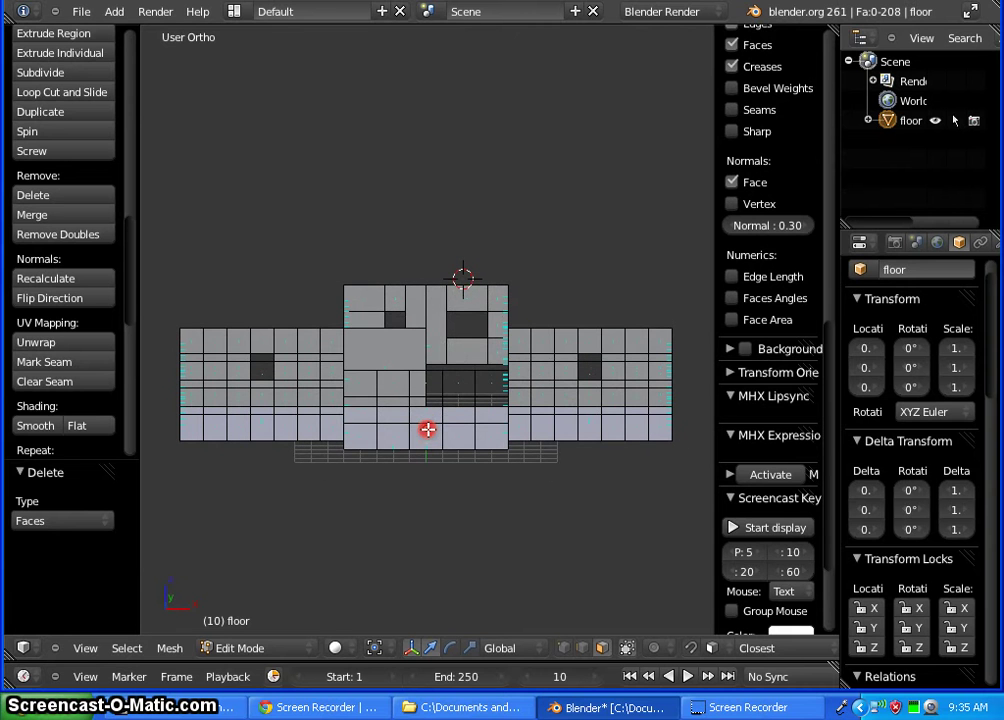
{"action": "right_click", "coordinate": [495, 398]}
{"action": "right_click", "coordinate": [495, 412], "text": "shift"}
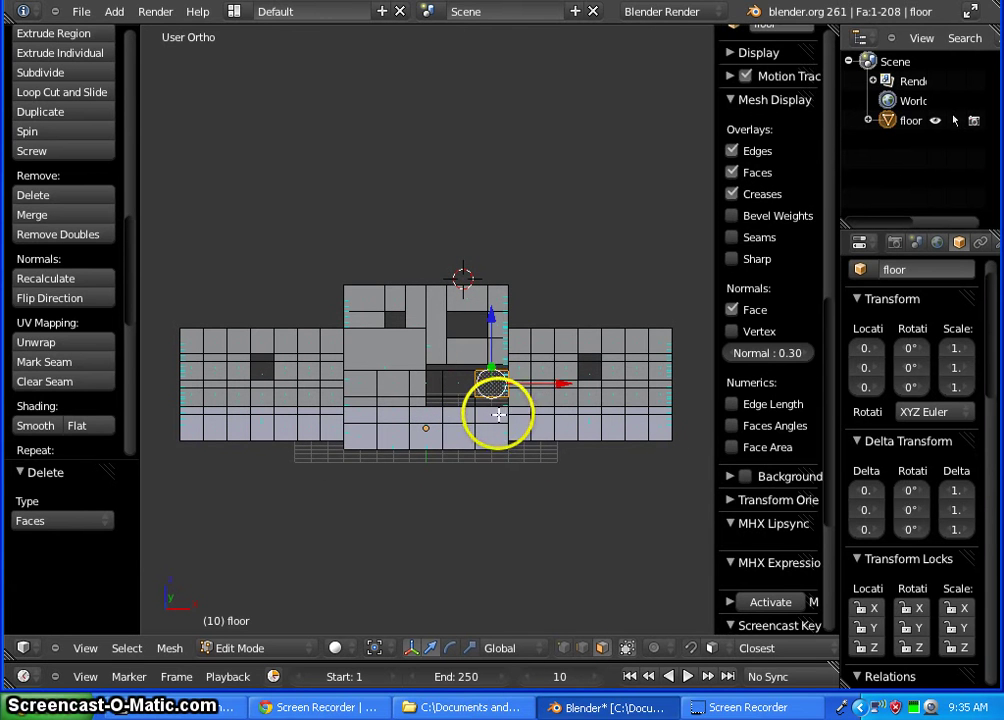
{"action": "right_click", "coordinate": [491, 436], "text": "shift"}
{"action": "right_click", "coordinate": [459, 421], "text": "shift"}
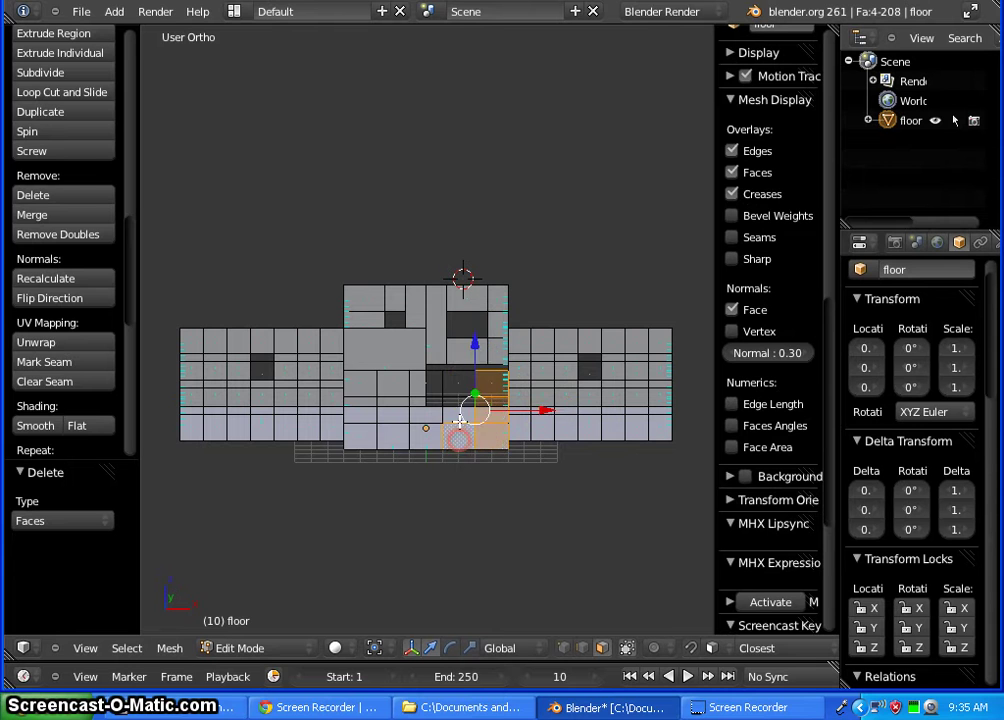
{"action": "right_click", "coordinate": [462, 381], "text": "shift"}
{"action": "right_click", "coordinate": [426, 390], "text": "shift"}
{"action": "right_click", "coordinate": [425, 420], "text": "shift"}
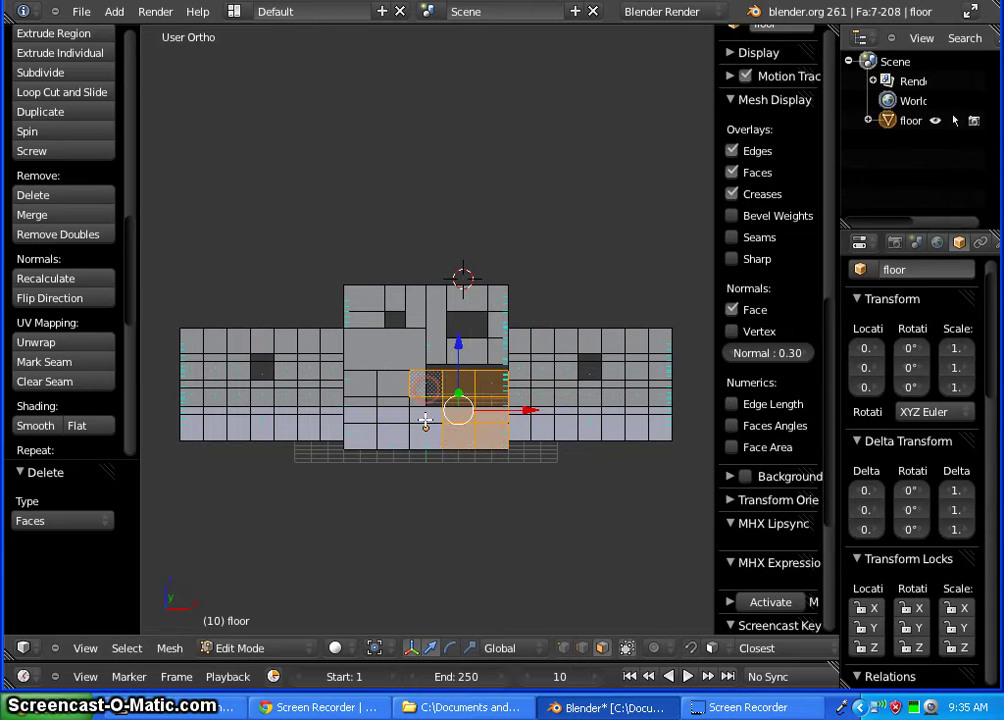
{"action": "right_click", "coordinate": [401, 412], "text": "shift"}
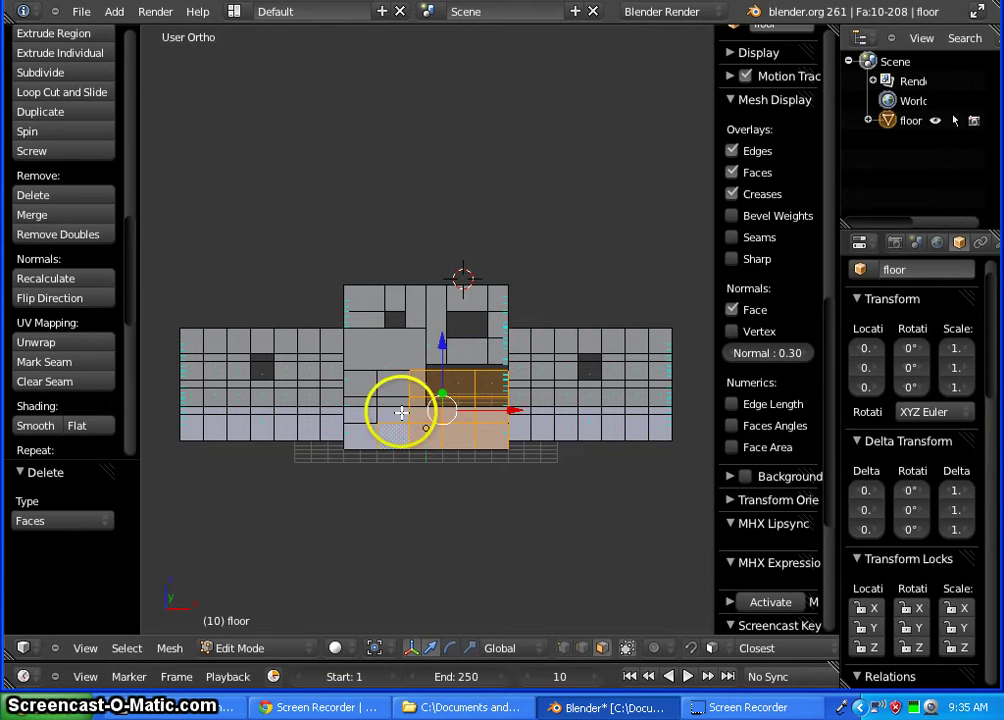
{"action": "right_click", "coordinate": [360, 408], "text": "shift"}
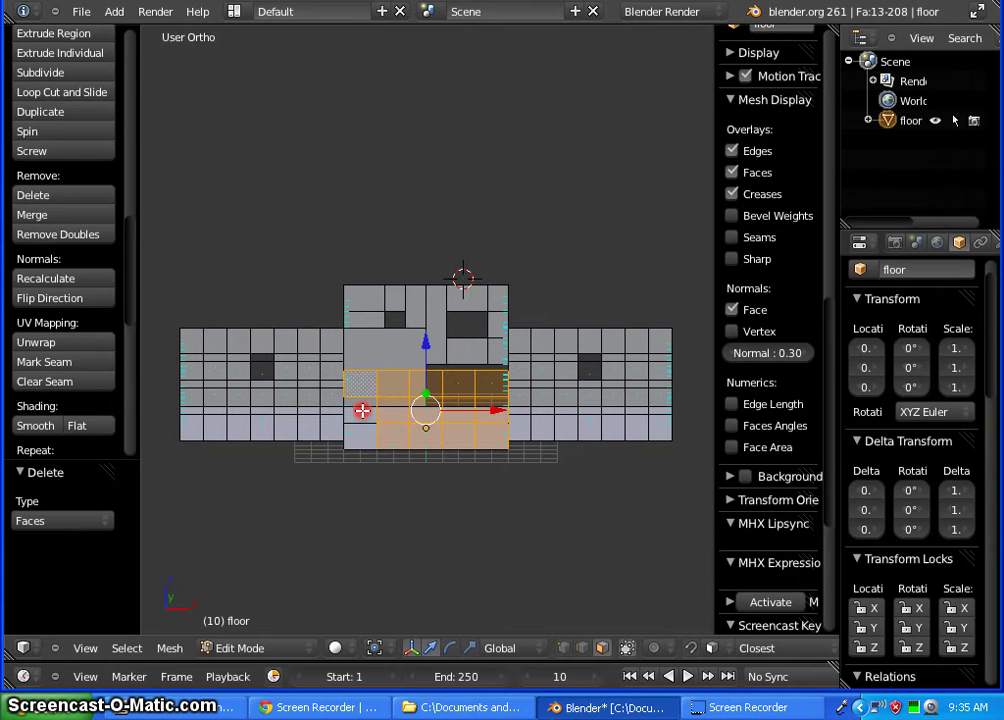
{"action": "right_click", "coordinate": [367, 436], "text": "shift"}
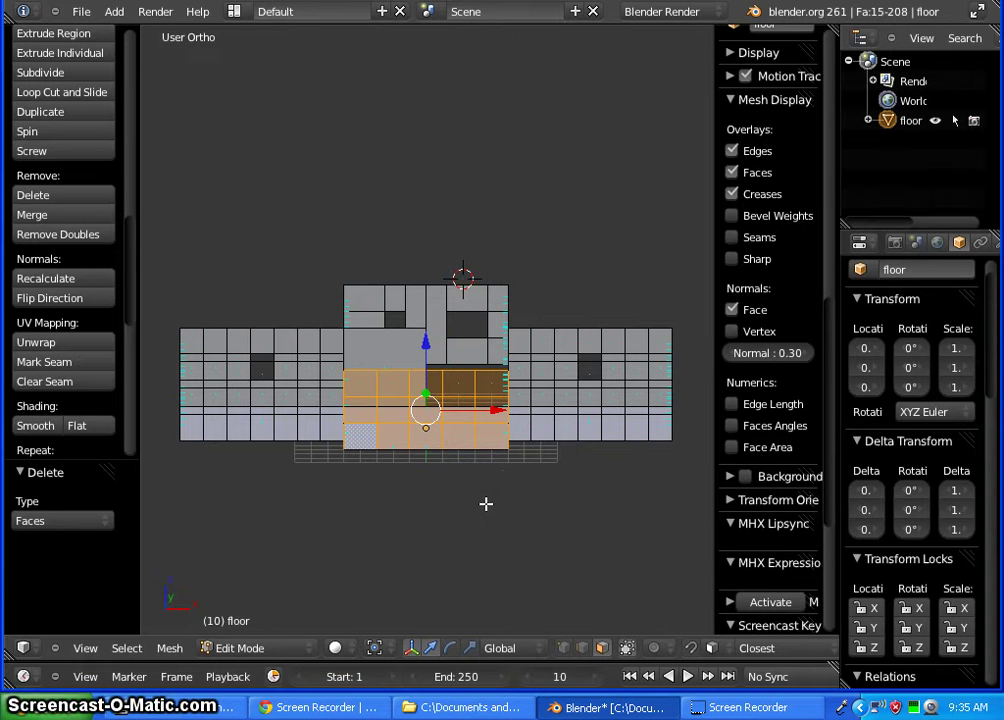
{"action": "key", "text": "a"}
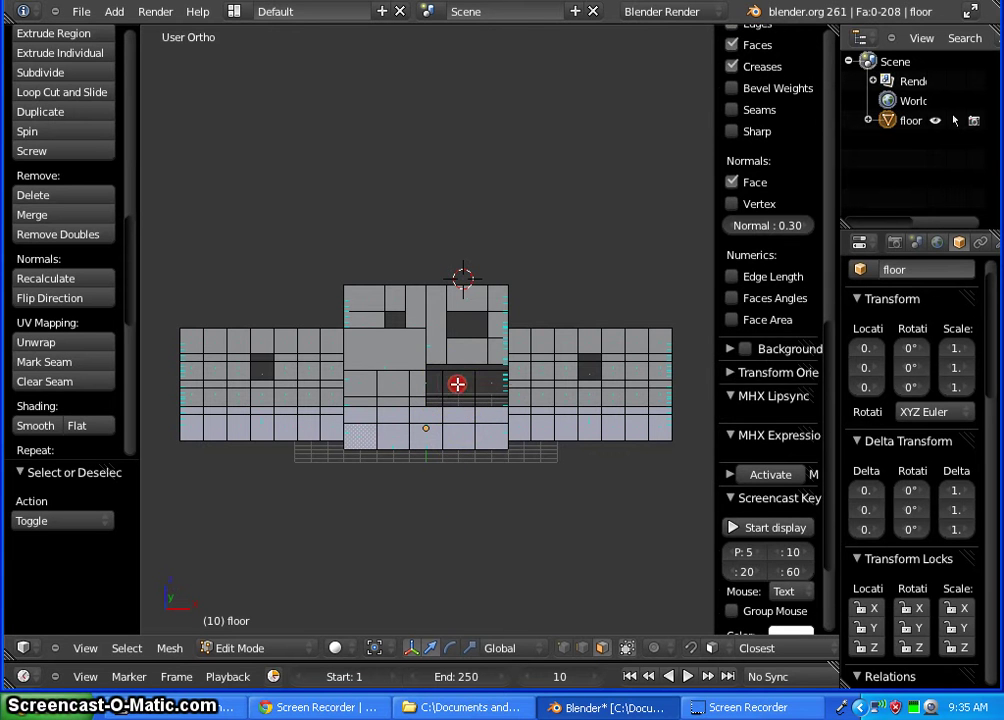
Delete the twelve faces in the two columns on either side of the middle column of the central front wall
{"action": "right_click", "coordinate": [457, 384]}
{"action": "right_click", "coordinate": [459, 432], "text": "shift"}
{"action": "right_click", "coordinate": [493, 433], "text": "shift"}
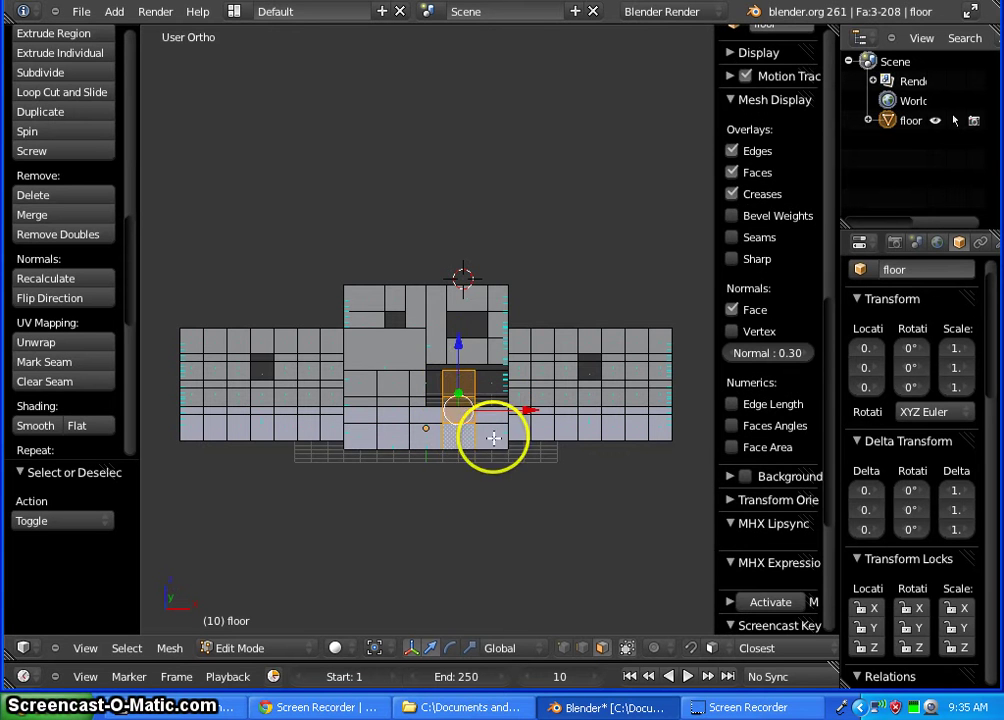
{"action": "right_click", "coordinate": [473, 410], "text": "shift"}
{"action": "right_click", "coordinate": [498, 393], "text": "shift"}
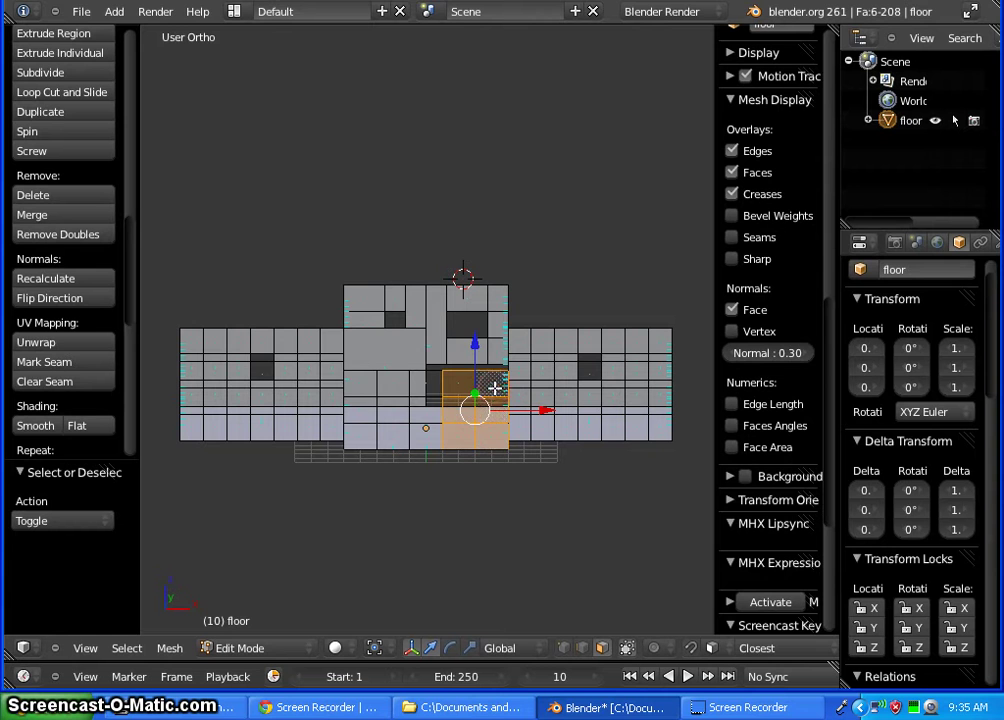
{"action": "right_click", "coordinate": [388, 383], "text": "shift"}
{"action": "right_click", "coordinate": [365, 381], "text": "shift"}
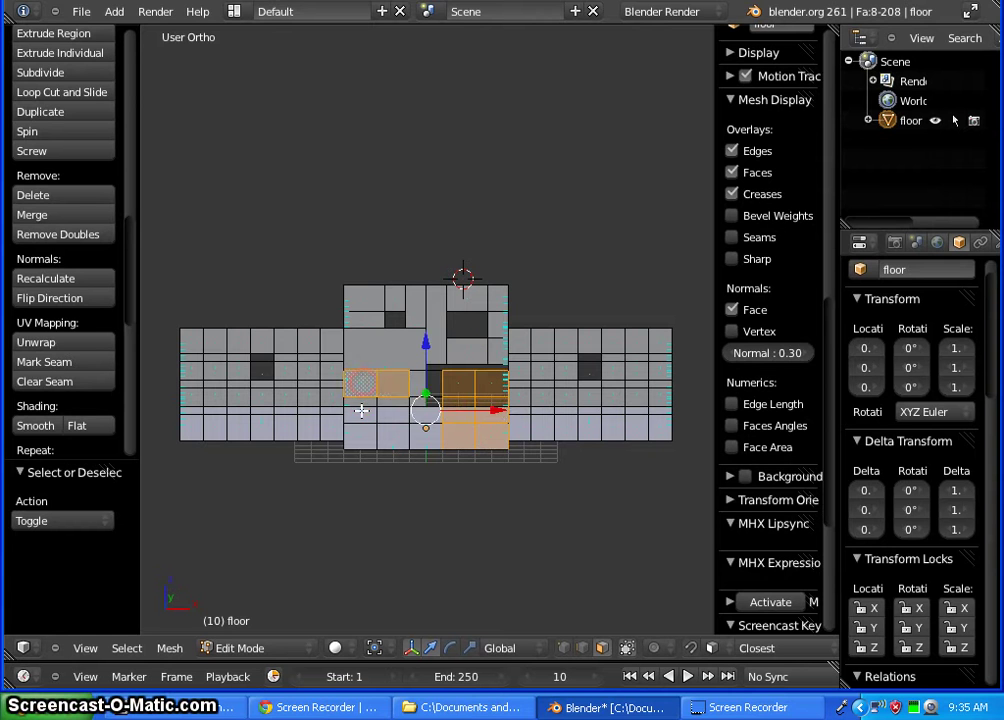
{"action": "right_click", "coordinate": [392, 428], "text": "shift"}
{"action": "right_click", "coordinate": [364, 430], "text": "shift"}
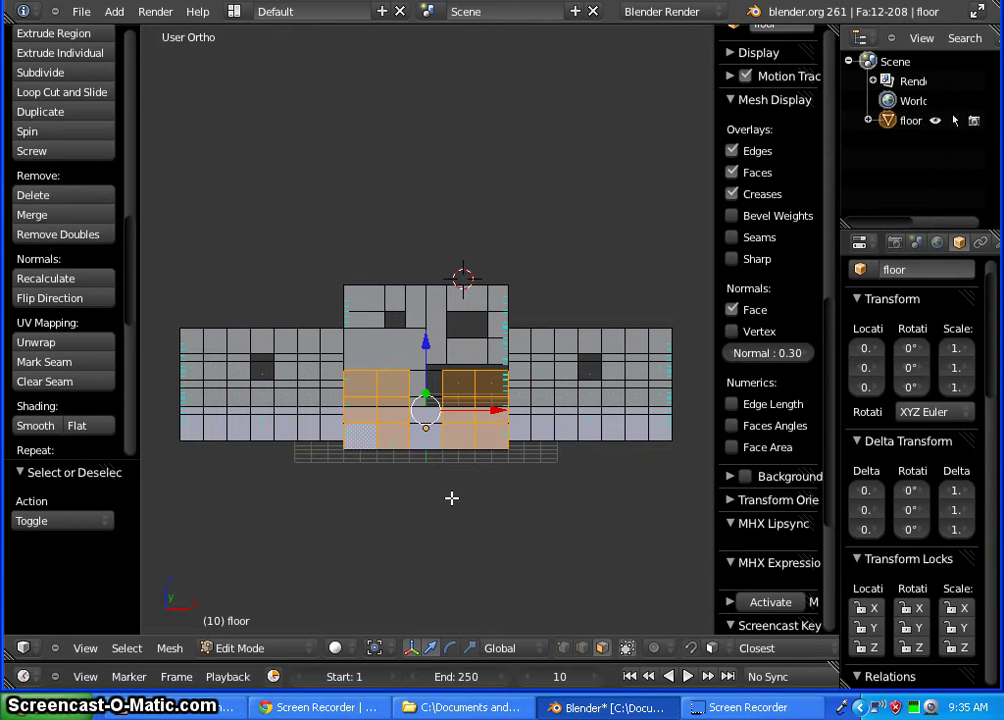
{"action": "key", "text": "x"}
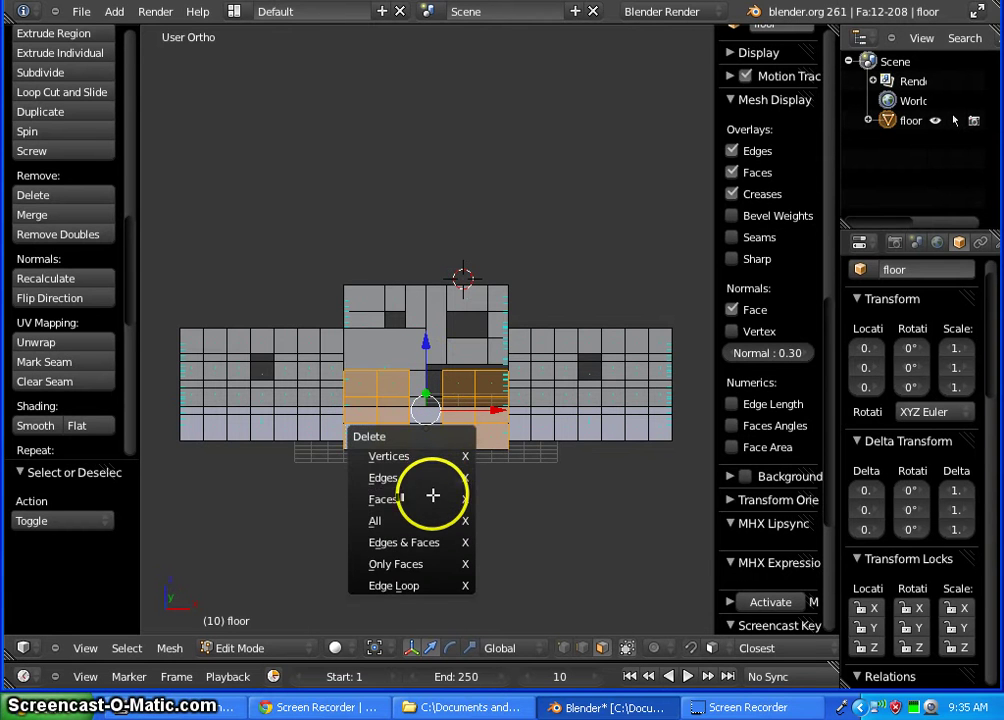
{"action": "left_click", "coordinate": [432, 497]}
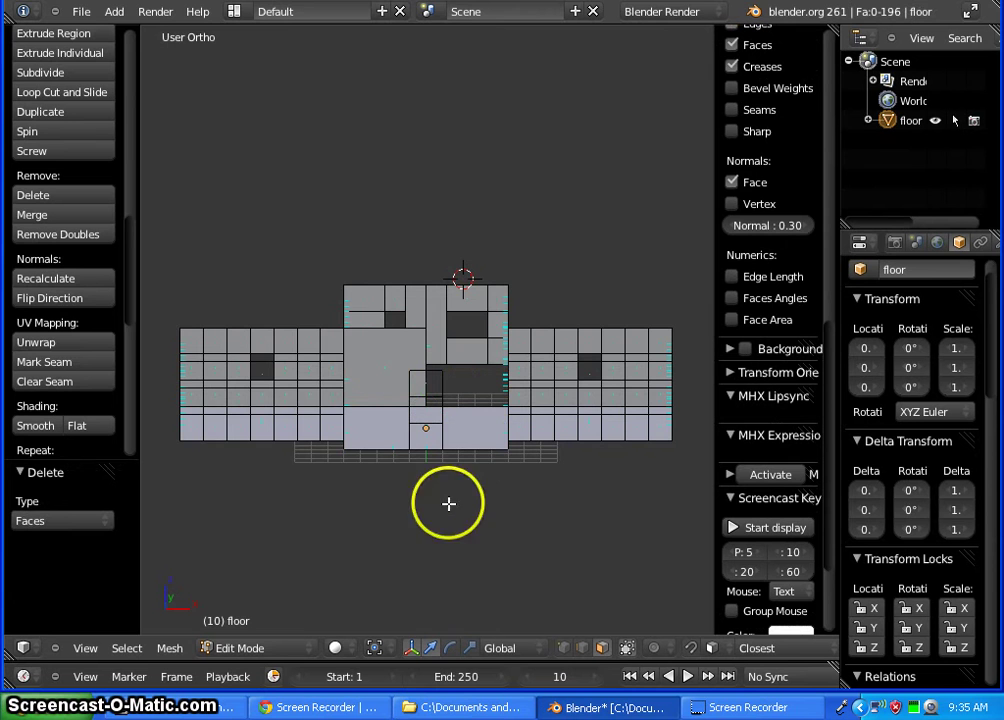
Switch to vertex selection and view the central front wall at an angle showing its open panels on both sides of the middle column
{"action": "mouse_move", "coordinate": [394, 491]}
{"action": "middle_mouse_down"}
{"action": "mouse_move", "coordinate": [424, 509]}
{"action": "mouse_move", "coordinate": [412, 520]}
{"action": "mouse_move", "coordinate": [387, 516]}
{"action": "mouse_move", "coordinate": [397, 500]}
{"action": "mouse_move", "coordinate": [390, 511]}
{"action": "mouse_move", "coordinate": [399, 509]}
{"action": "mouse_move", "coordinate": [392, 503]}
{"action": "middle_mouse_up"}
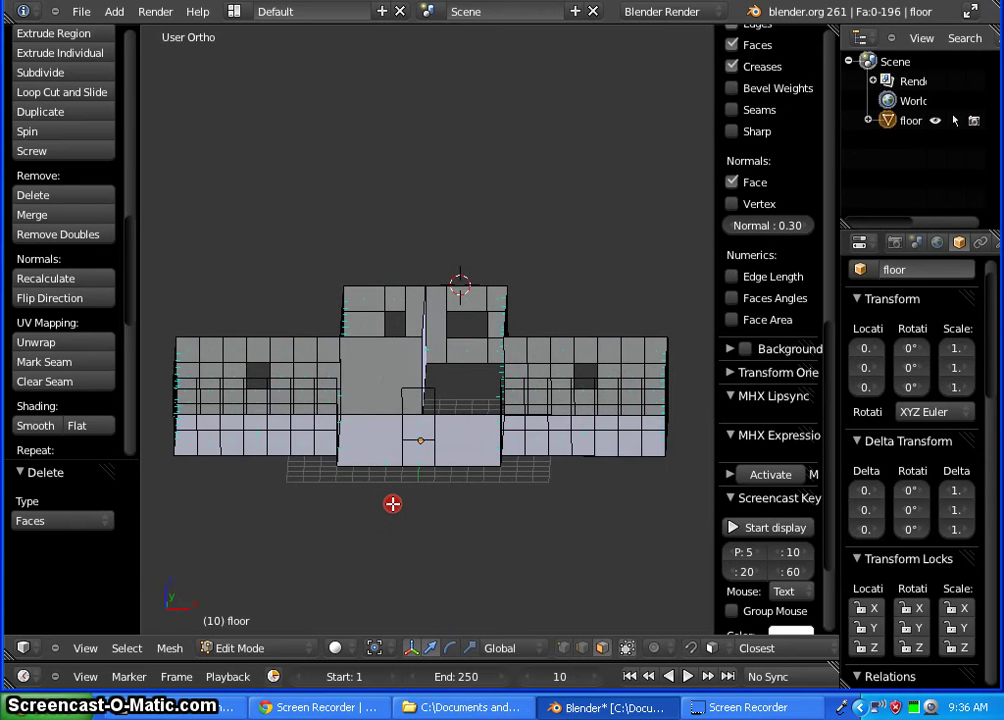
{"action": "left_click", "coordinate": [563, 648]}
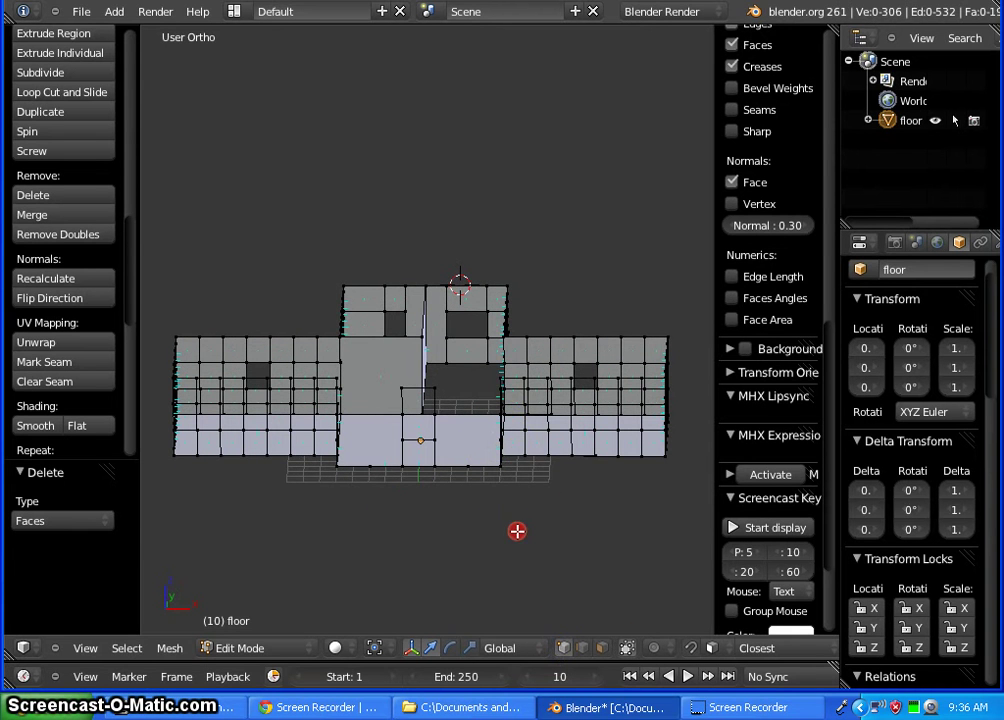
{"action": "middle_click_drag", "start_coordinate": [518, 531], "coordinate": [489, 529]}
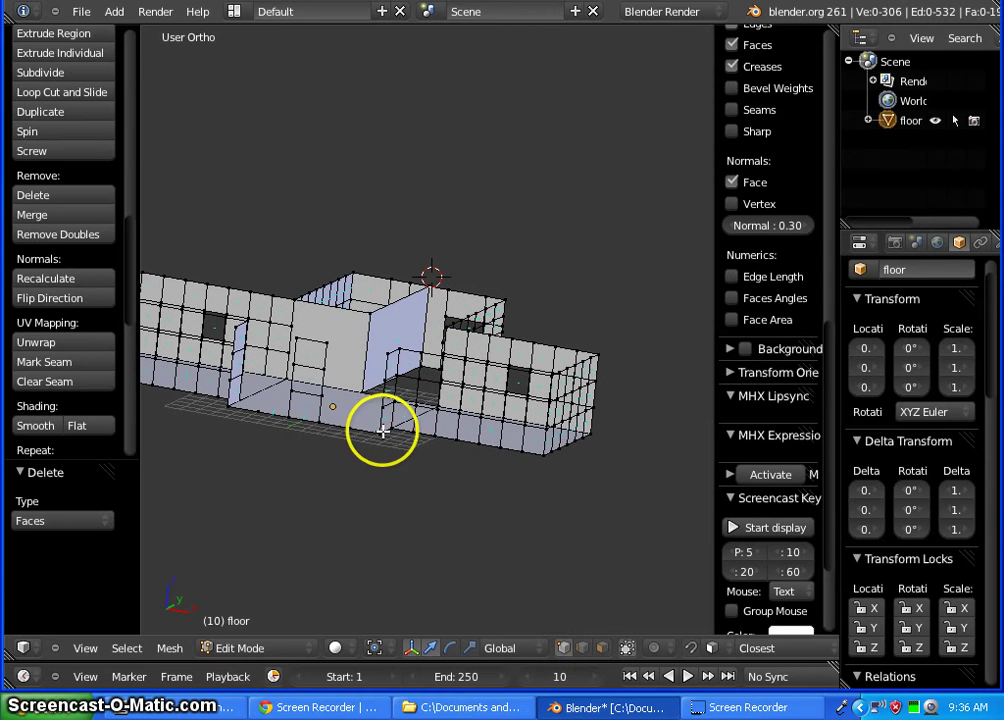
{"action": "right_click", "coordinate": [380, 431]}
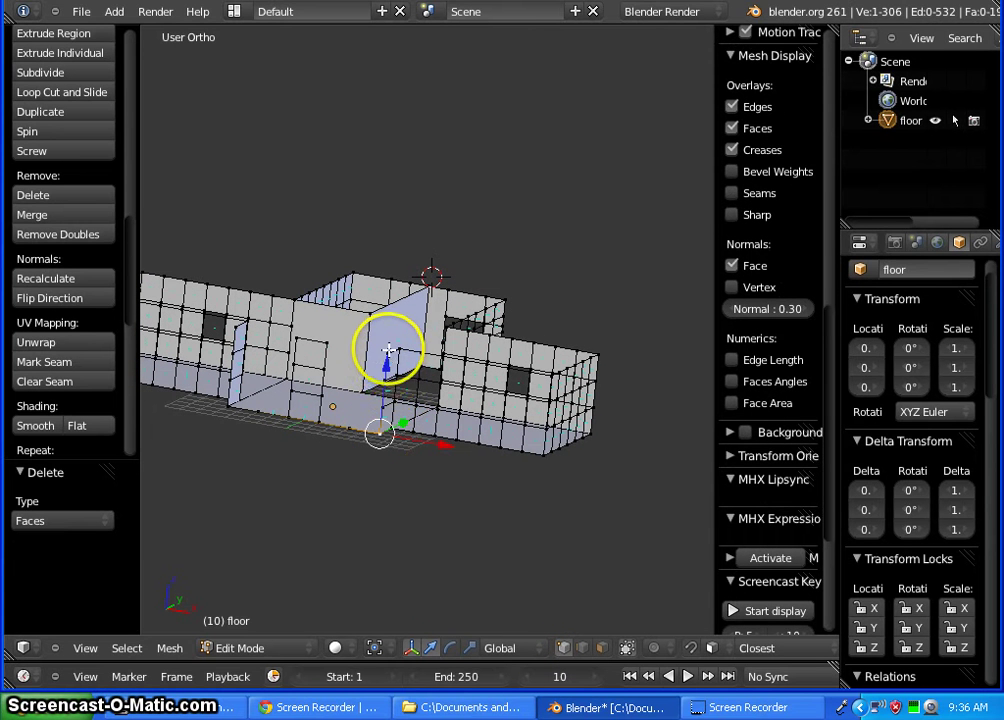
{"action": "right_click", "coordinate": [388, 356], "text": "shift"}
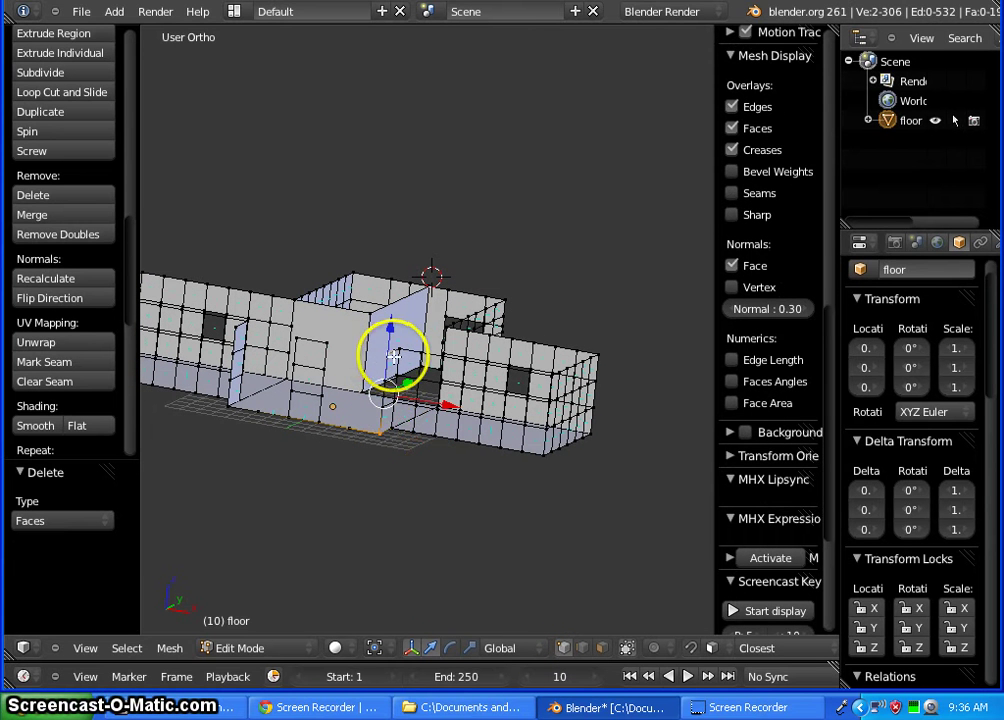
{"action": "right_click", "coordinate": [327, 343], "text": "shift"}
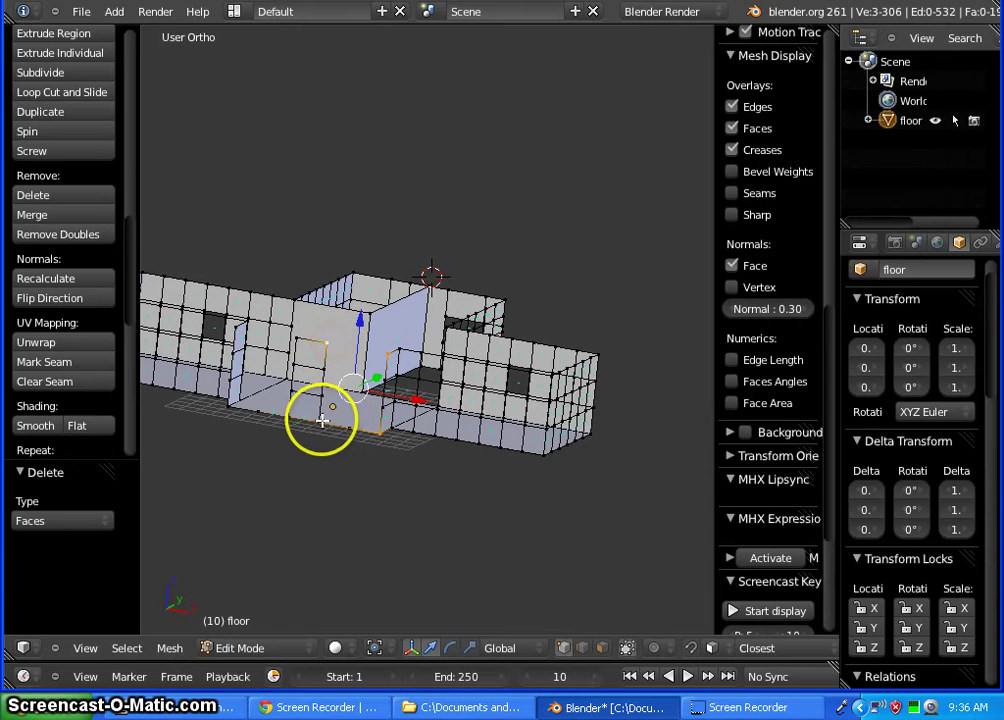
{"action": "right_click", "coordinate": [320, 418], "text": "shift"}
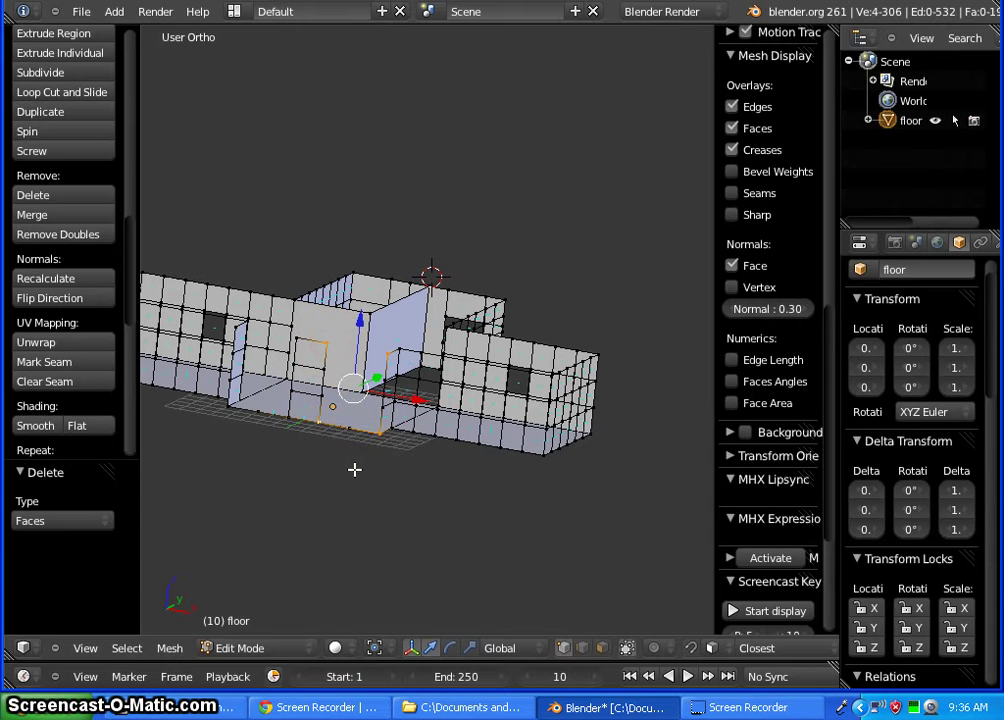
Delete the four leftover vertices along the base of the central front wall, two on each side of the middle column
{"action": "right_click", "coordinate": [345, 441]}
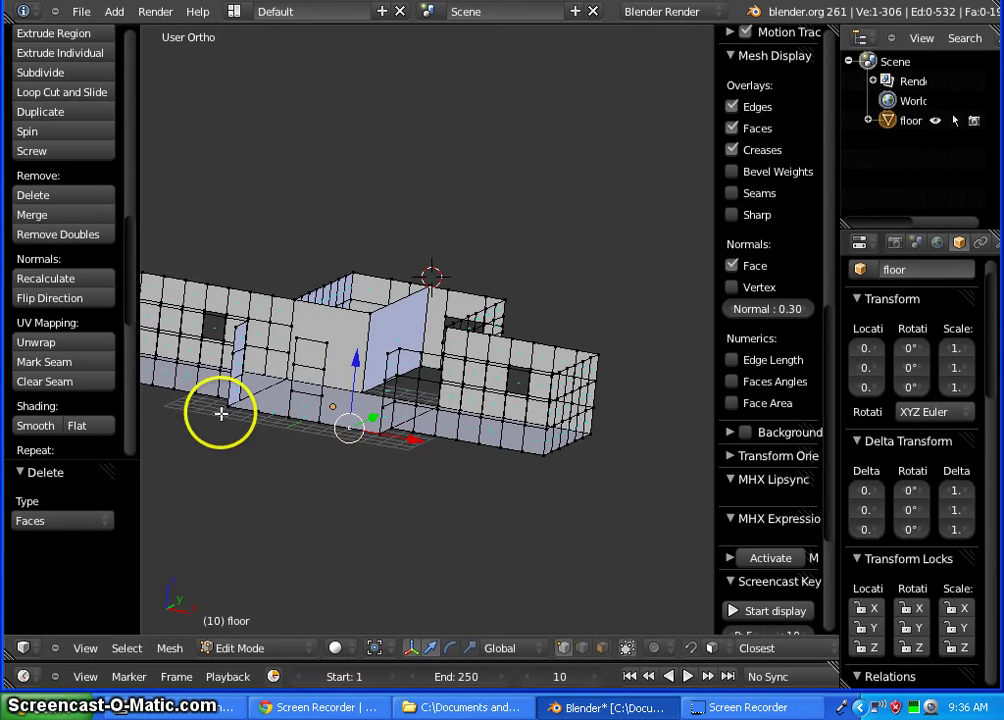
{"action": "right_click", "coordinate": [261, 411], "text": "shift"}
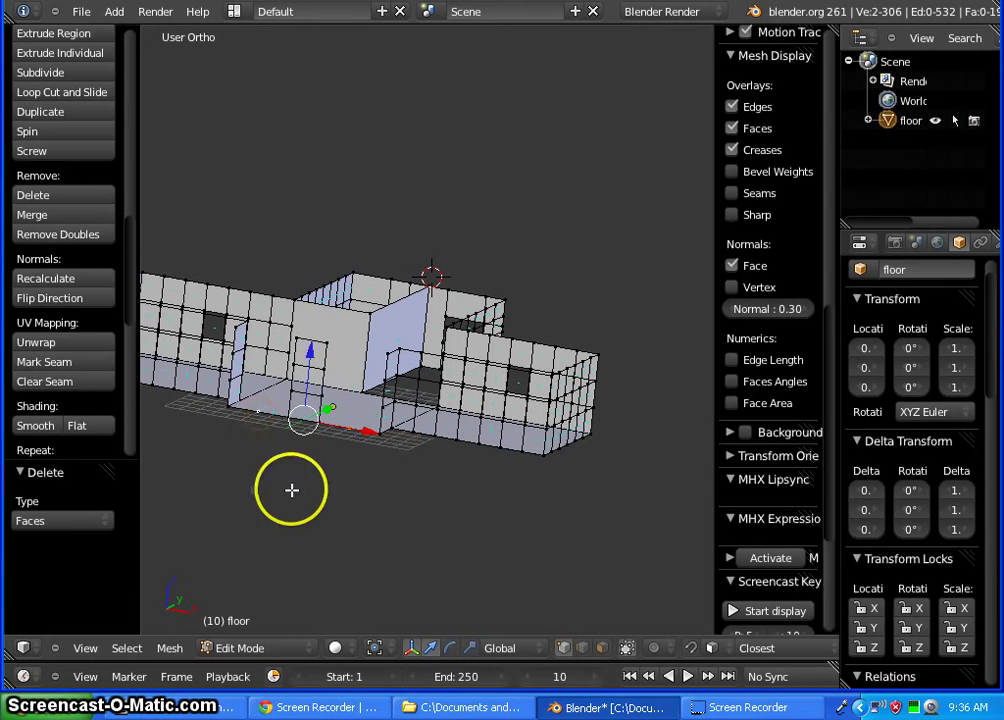
{"action": "key", "text": "x"}
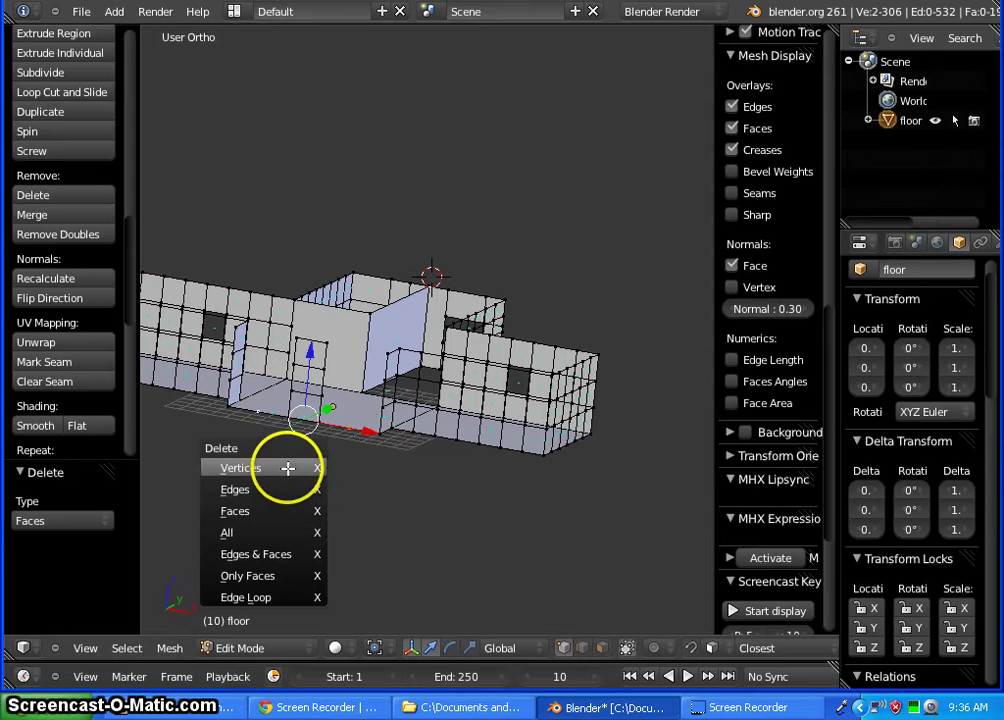
{"action": "left_click", "coordinate": [287, 468]}
{"action": "right_click", "coordinate": [347, 424]}
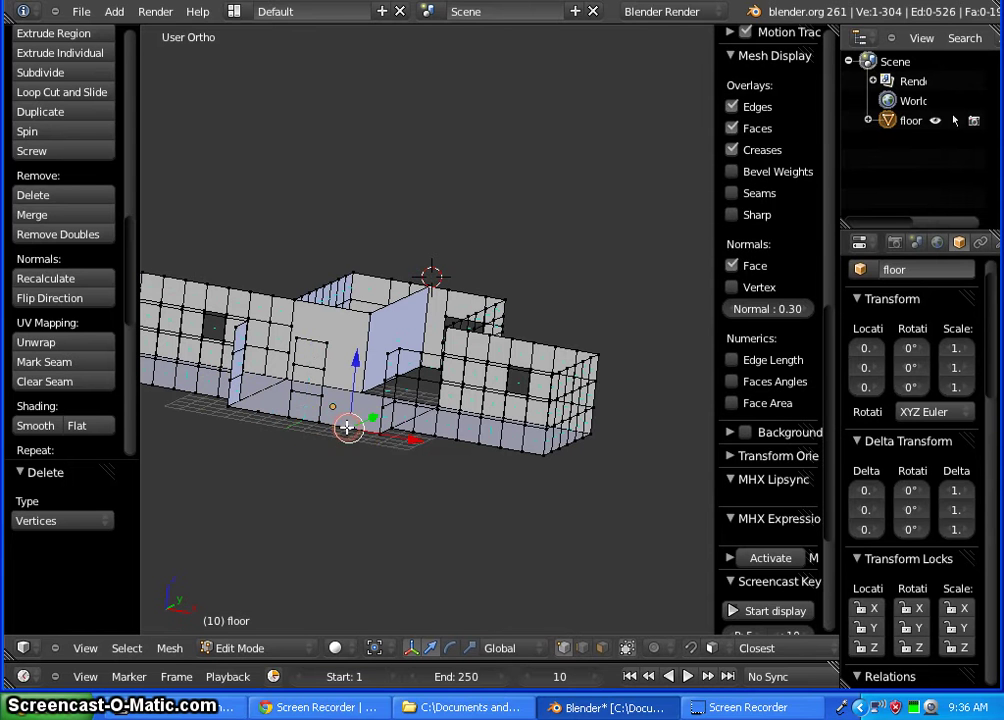
{"action": "right_click", "coordinate": [258, 411], "text": "shift"}
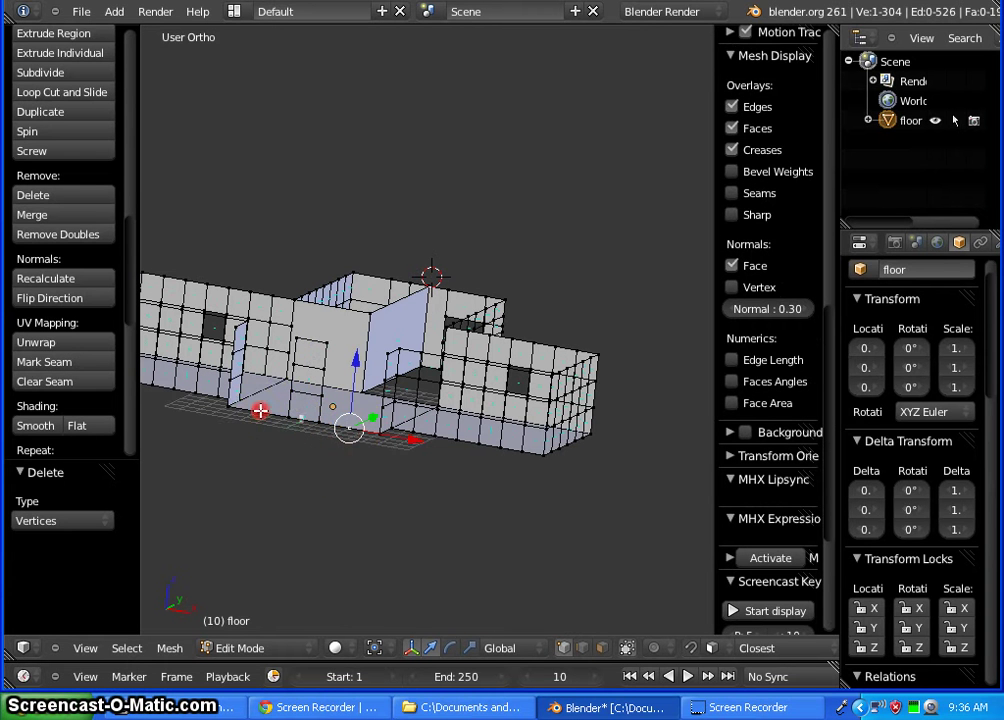
{"action": "key", "text": "x"}
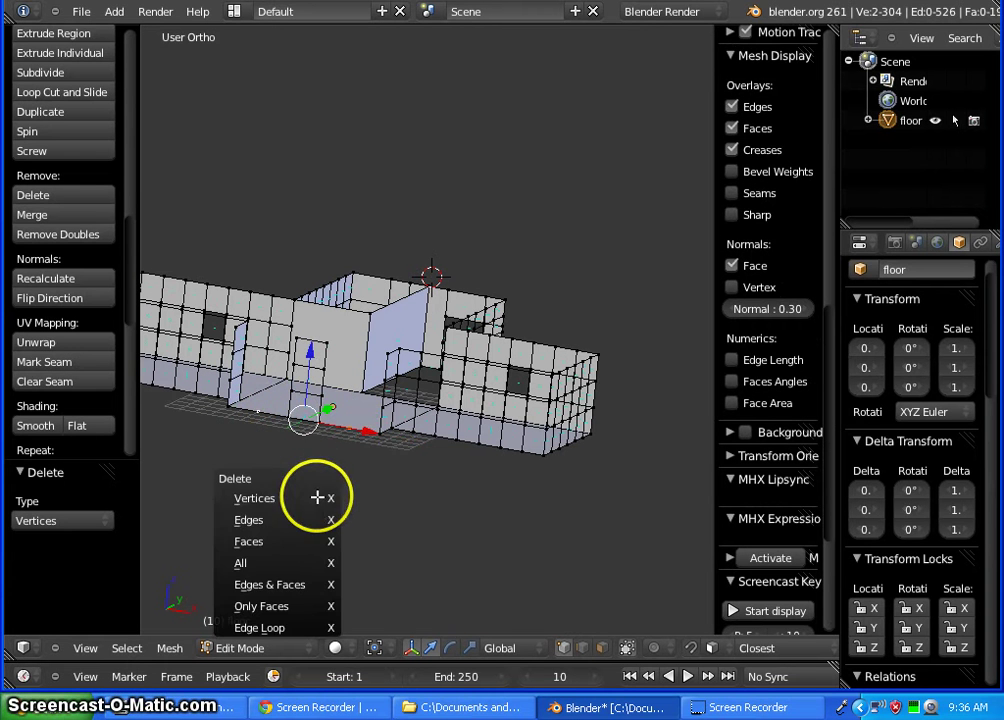
{"action": "left_click", "coordinate": [302, 495]}
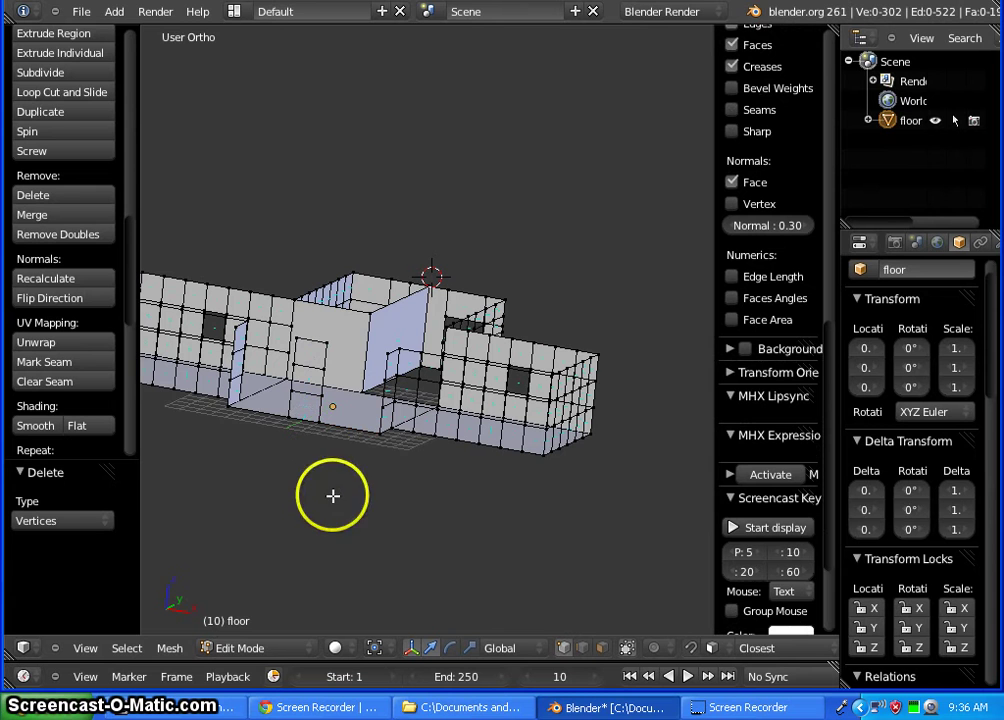
{"action": "middle_click_drag", "start_coordinate": [354, 479], "coordinate": [334, 474]}
{"action": "right_click", "coordinate": [344, 444]}
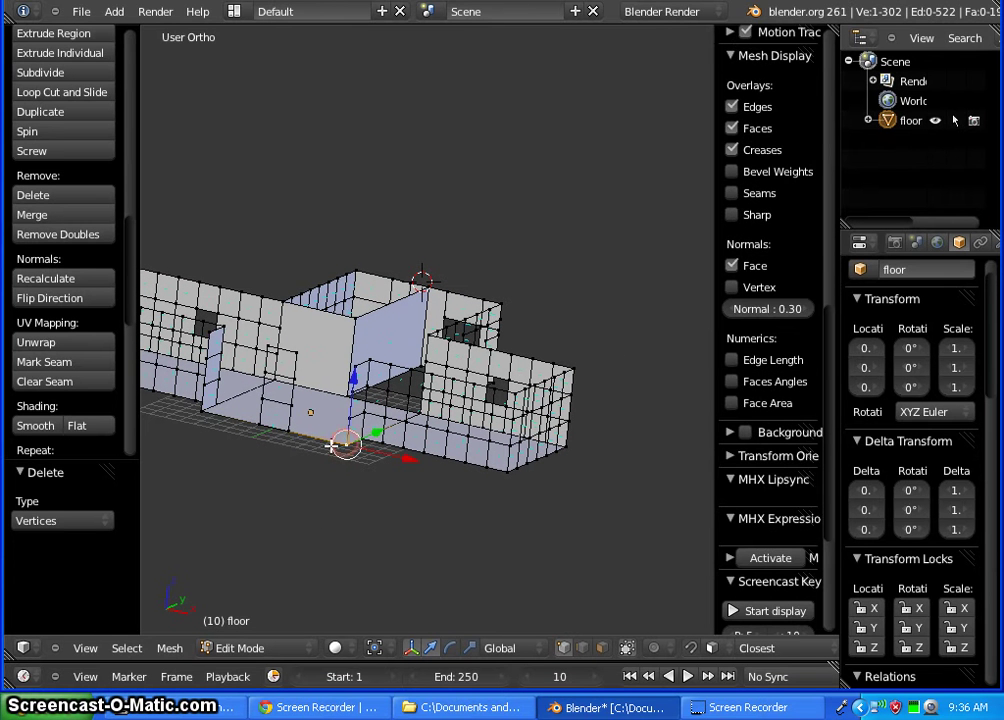
{"action": "right_click", "coordinate": [289, 425], "text": "shift"}
{"action": "right_click", "coordinate": [296, 353], "text": "shift"}
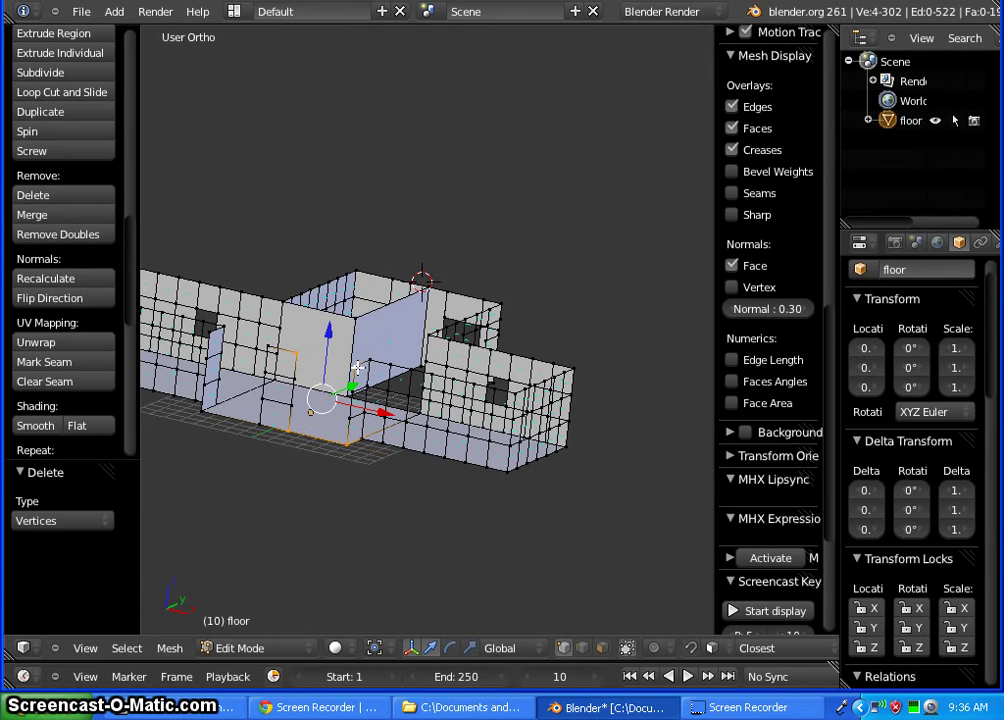
Delete the four intermediate vertices of the middle column in the central front wall, keeping its corner vertices
{"action": "middle_click_drag", "start_coordinate": [293, 507], "coordinate": [322, 513]}
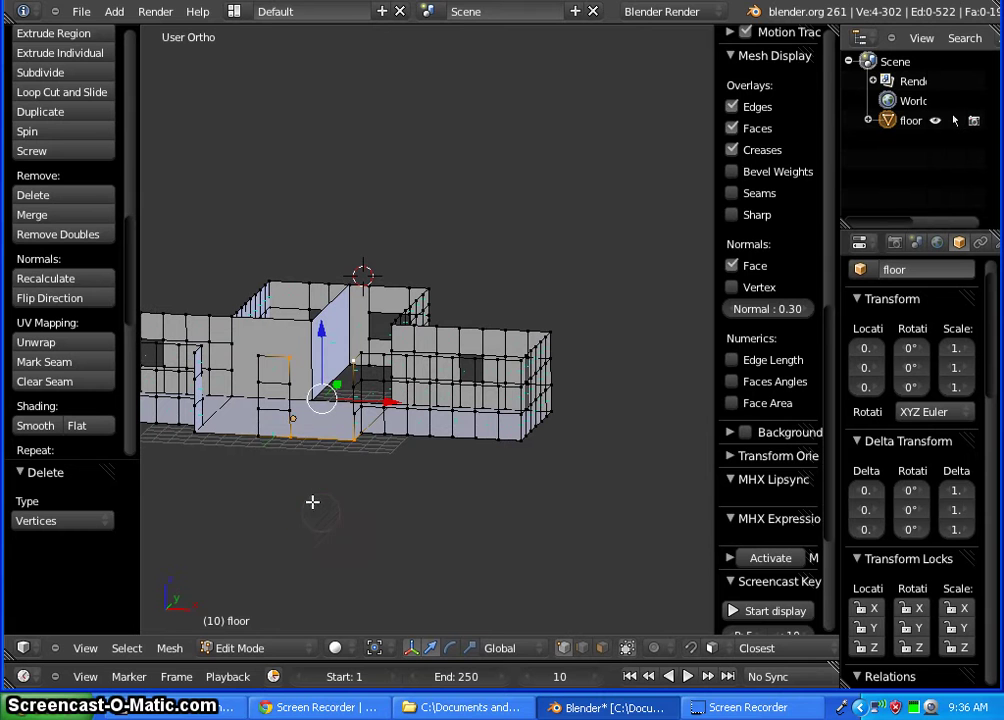
{"action": "right_click", "coordinate": [260, 398]}
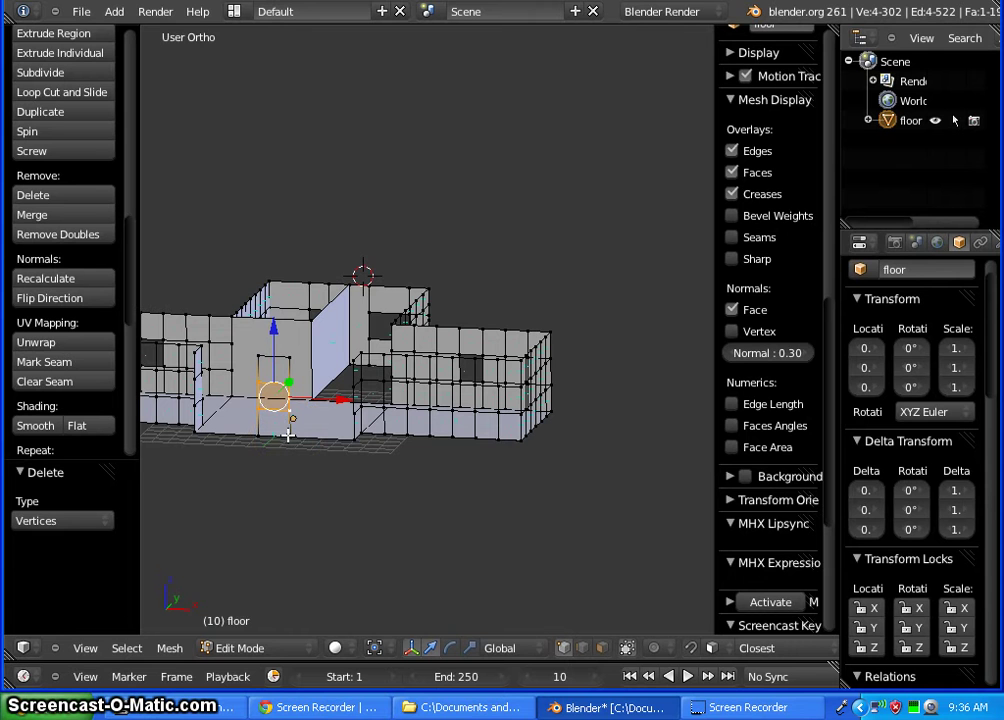
{"action": "key", "text": "x"}
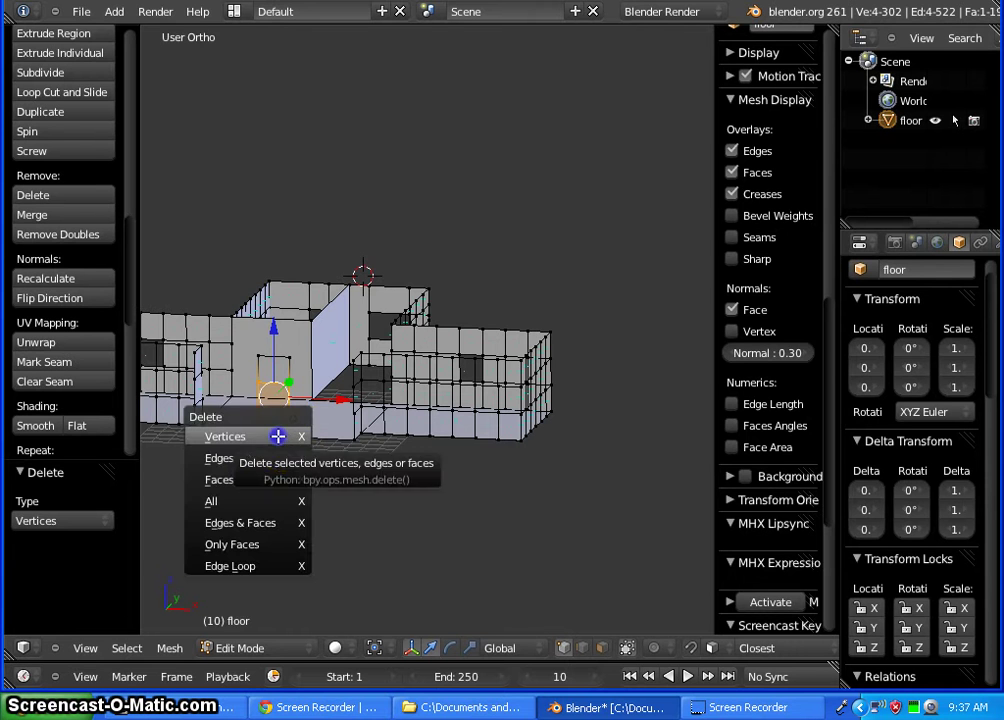
{"action": "left_click", "coordinate": [278, 436]}
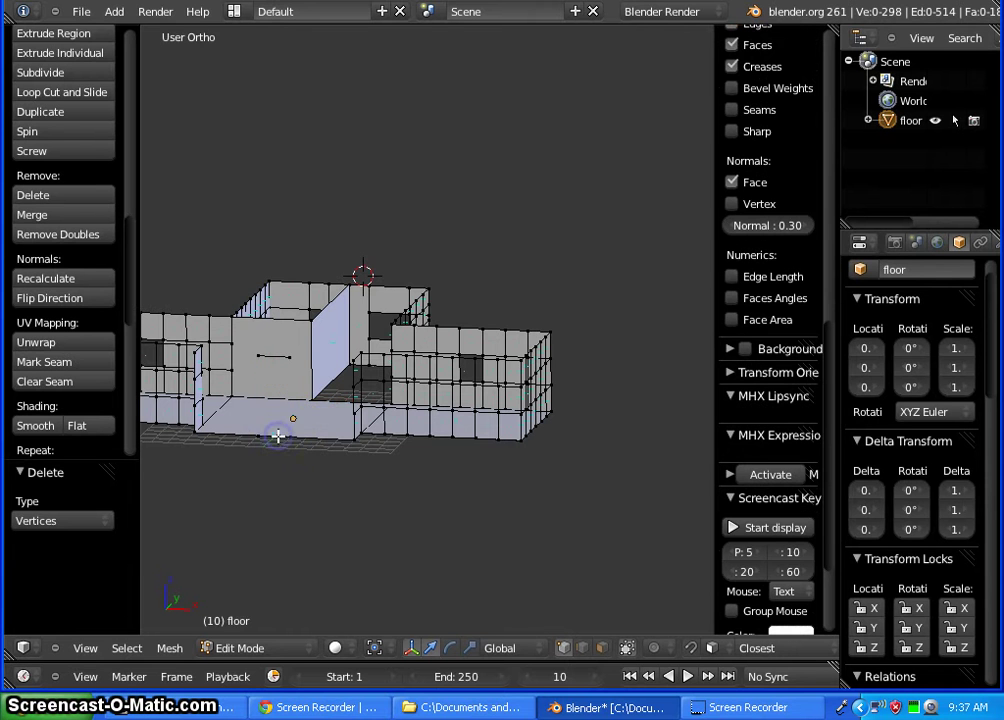
Fill a single face between the four corner vertices of the middle column, then clear the selection
{"action": "right_click", "coordinate": [290, 356]}
{"action": "right_click", "coordinate": [291, 432], "text": "shift"}
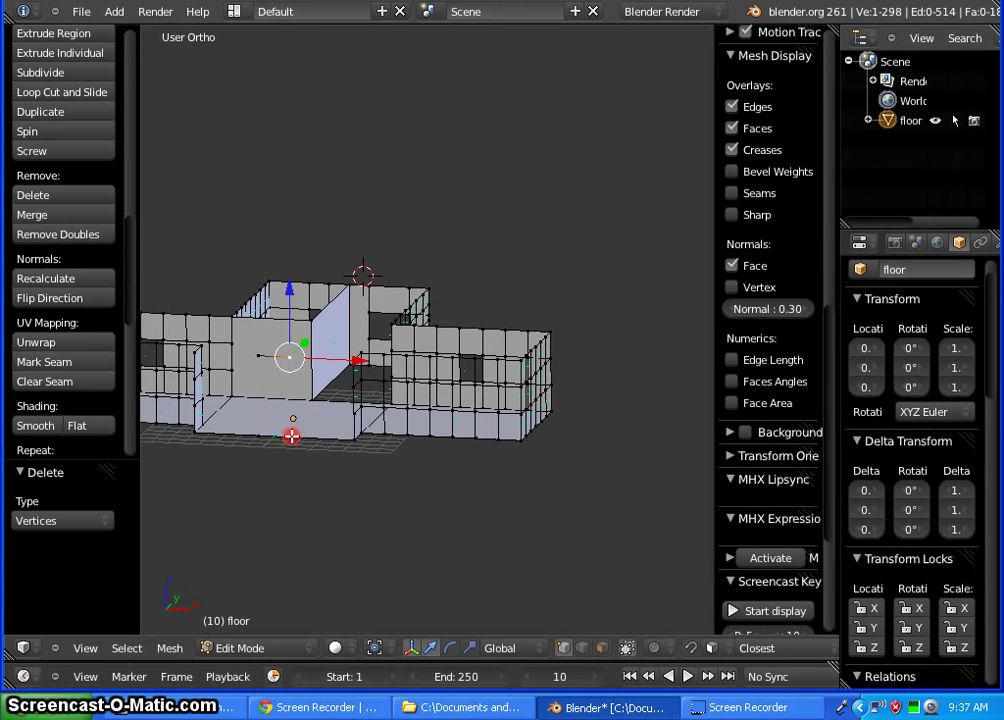
{"action": "right_click", "coordinate": [265, 432], "text": "shift"}
{"action": "right_click", "coordinate": [258, 358], "text": "shift"}
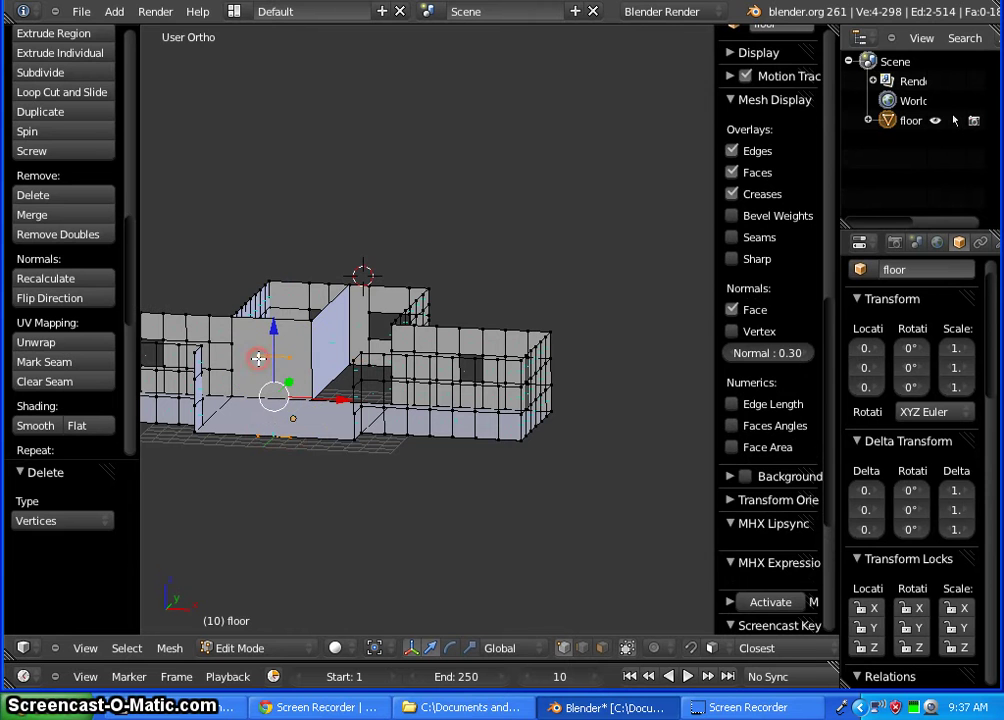
{"action": "key", "text": "f"}
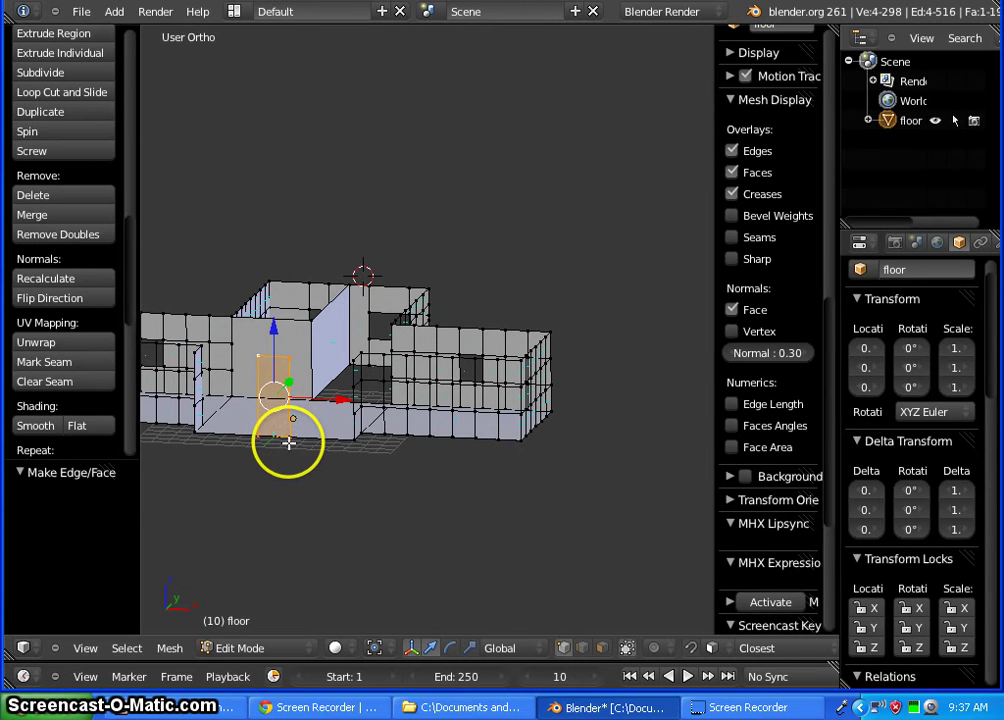
{"action": "key", "text": "a"}
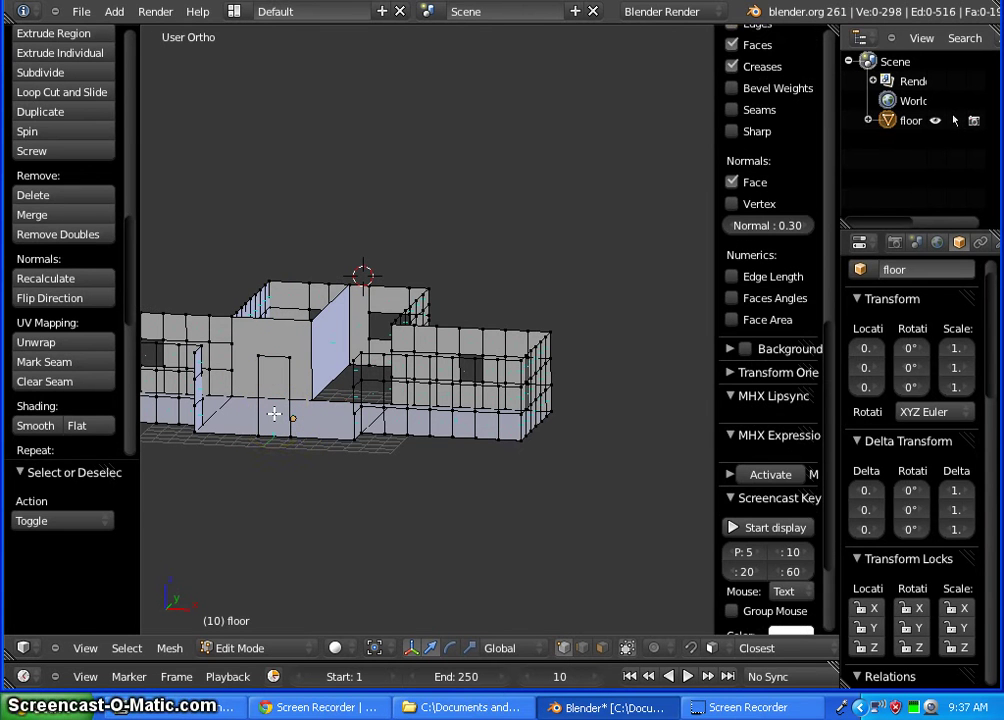
Divide the new middle column face with four evenly spaced horizontal loop cuts and switch to face selection
{"action": "key", "text": "ctrl+r"}
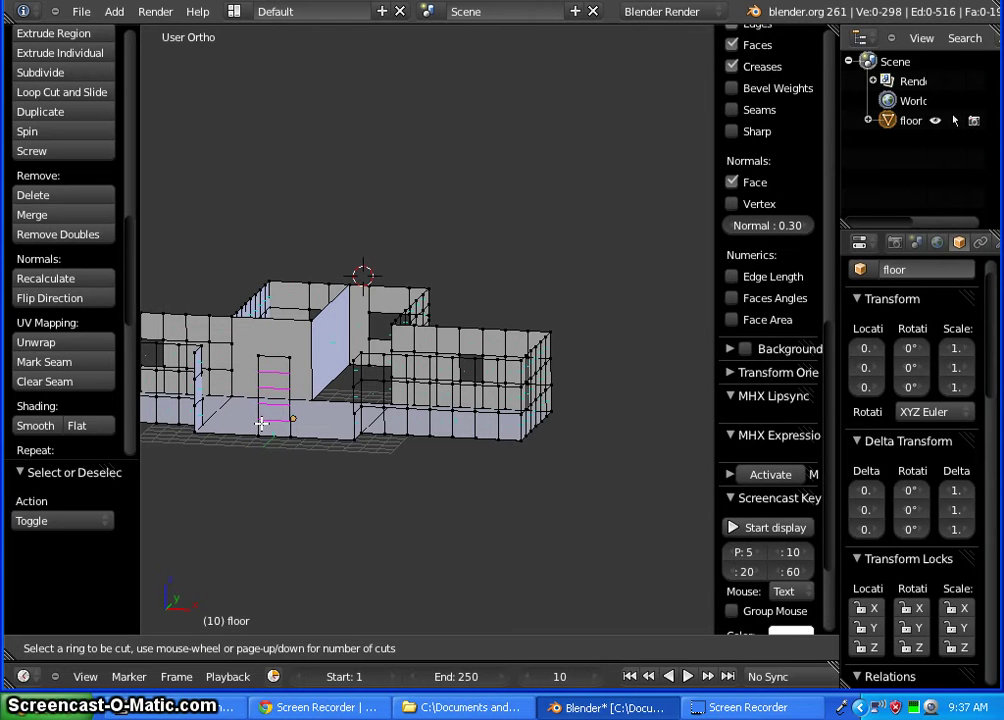
{"action": "left_click", "coordinate": [261, 424]}
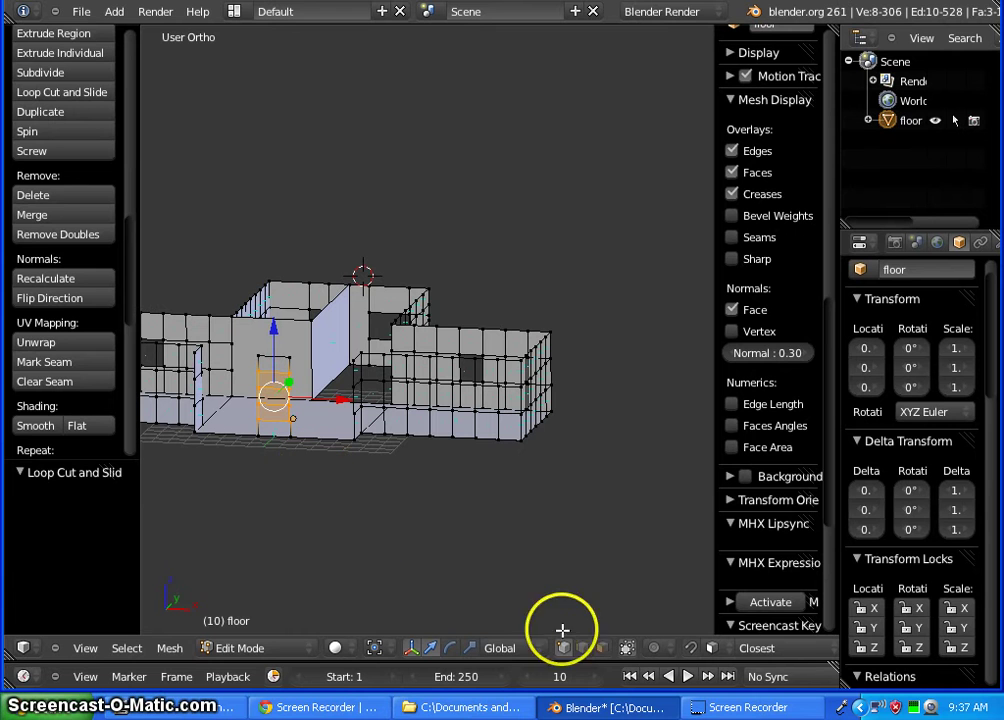
{"action": "left_click", "coordinate": [603, 648]}
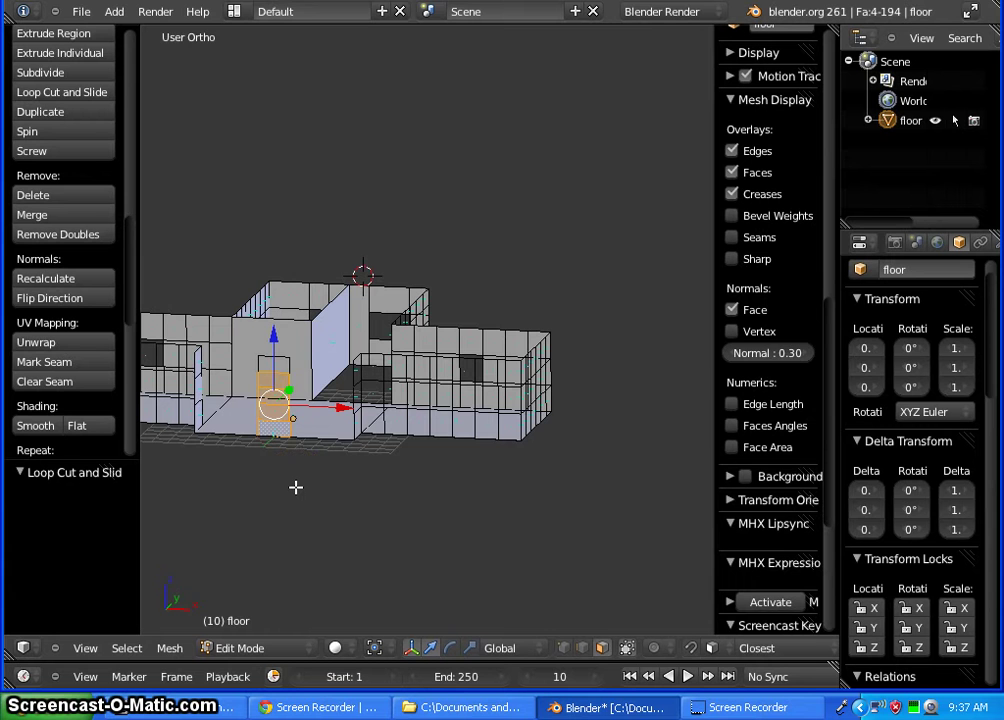
Fill a single face between the four corner vertices of the empty panel right of the middle column, using vertex selection
{"action": "middle_click_drag", "start_coordinate": [297, 490], "coordinate": [335, 535]}
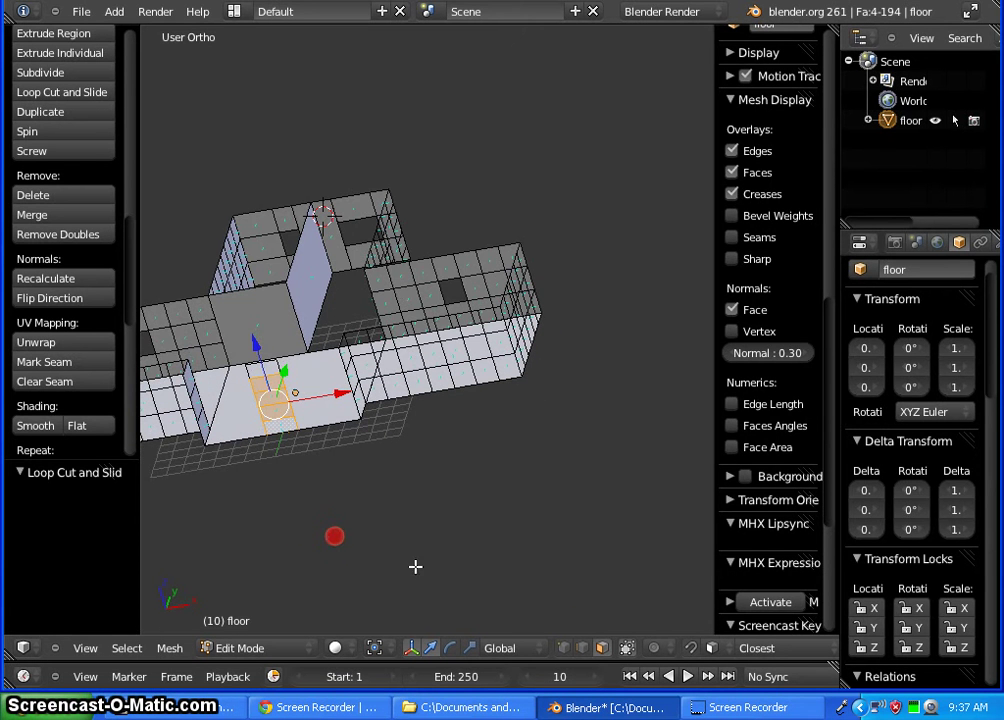
{"action": "left_click", "coordinate": [566, 648]}
{"action": "right_click", "coordinate": [305, 428]}
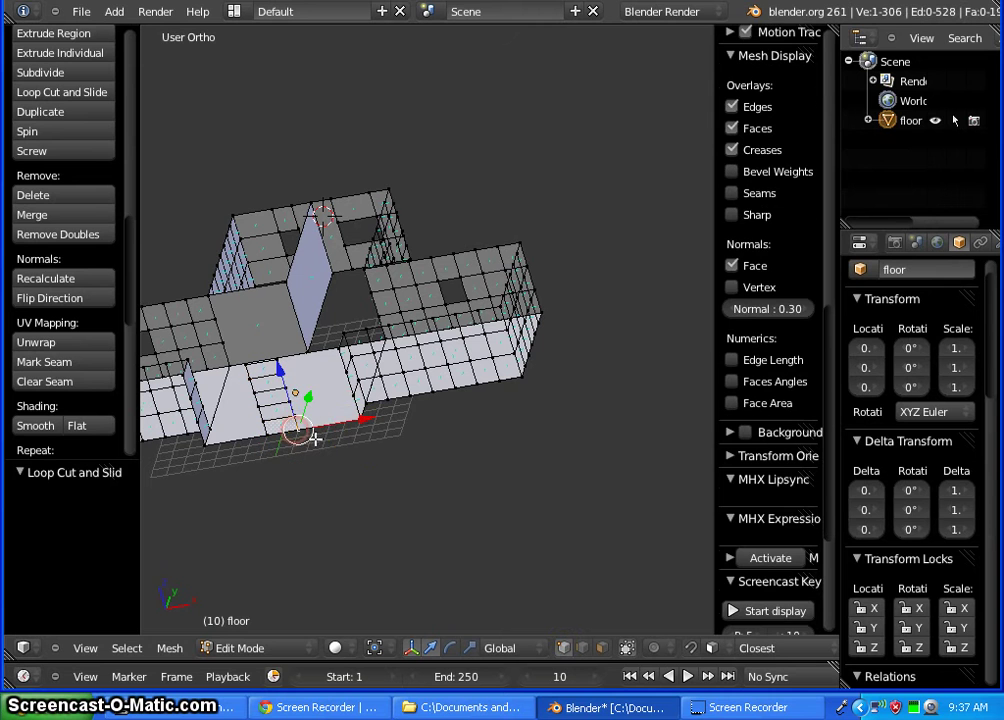
{"action": "right_click", "coordinate": [358, 414], "text": "shift"}
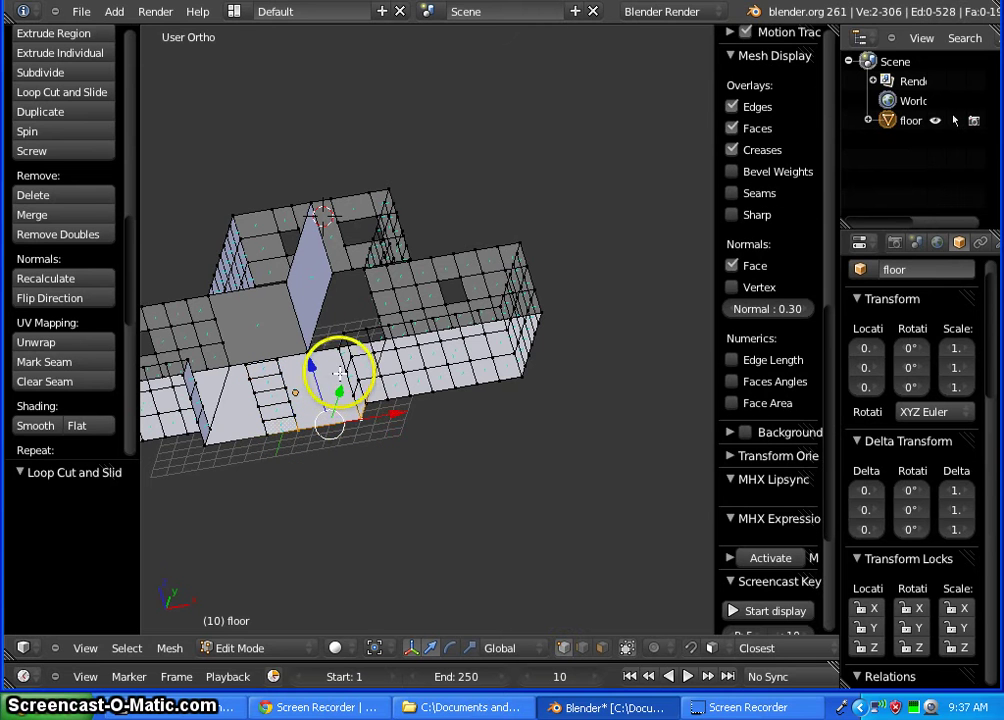
{"action": "right_click", "coordinate": [275, 360], "text": "shift"}
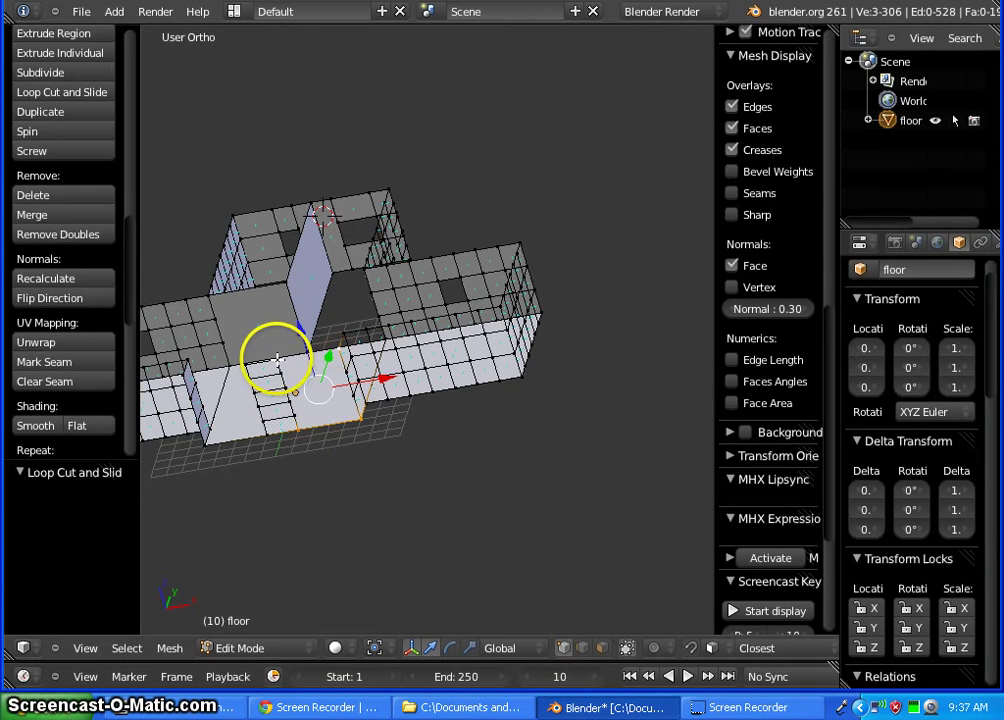
{"action": "key", "text": "f"}
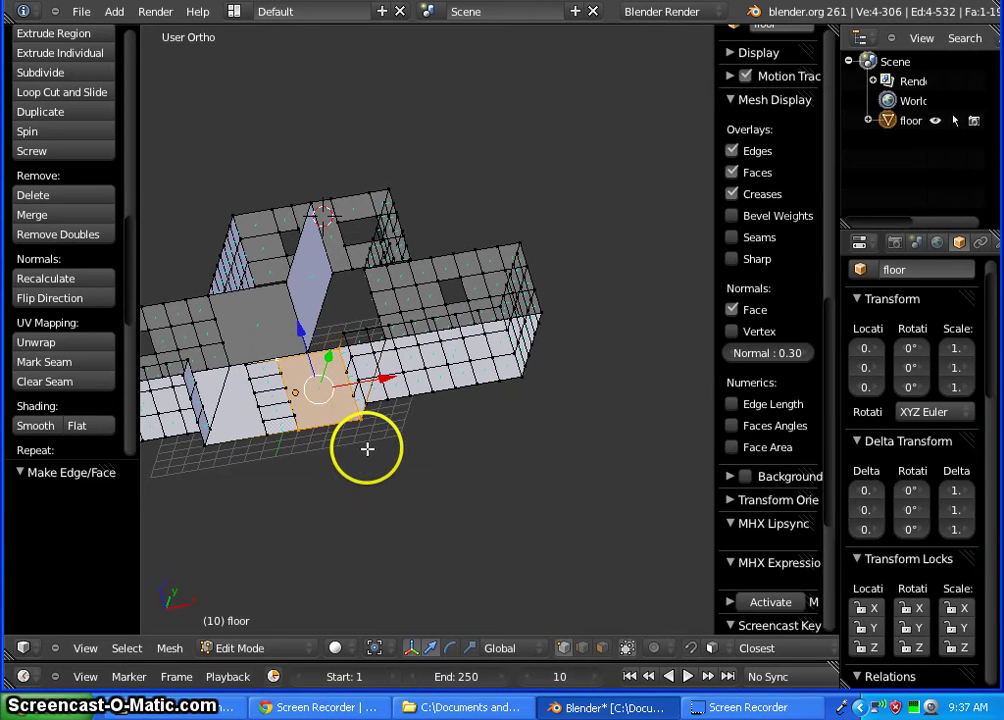
Fill a single face between the four corner vertices of the empty panel left of the middle column
{"action": "right_click", "coordinate": [244, 366]}
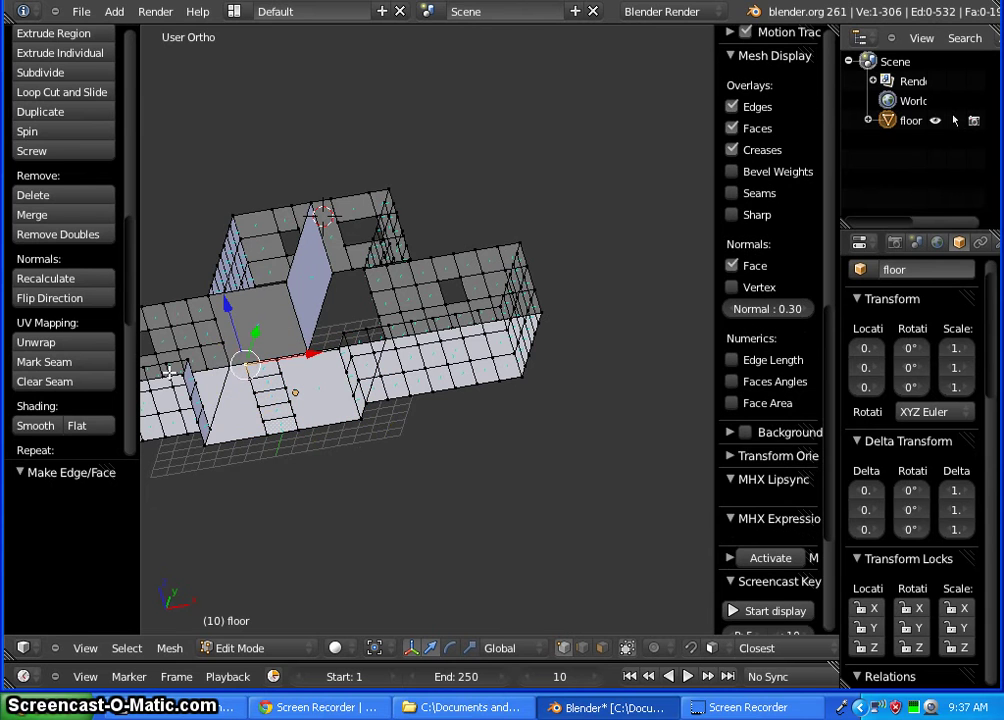
{"action": "right_click", "coordinate": [179, 375], "text": "shift"}
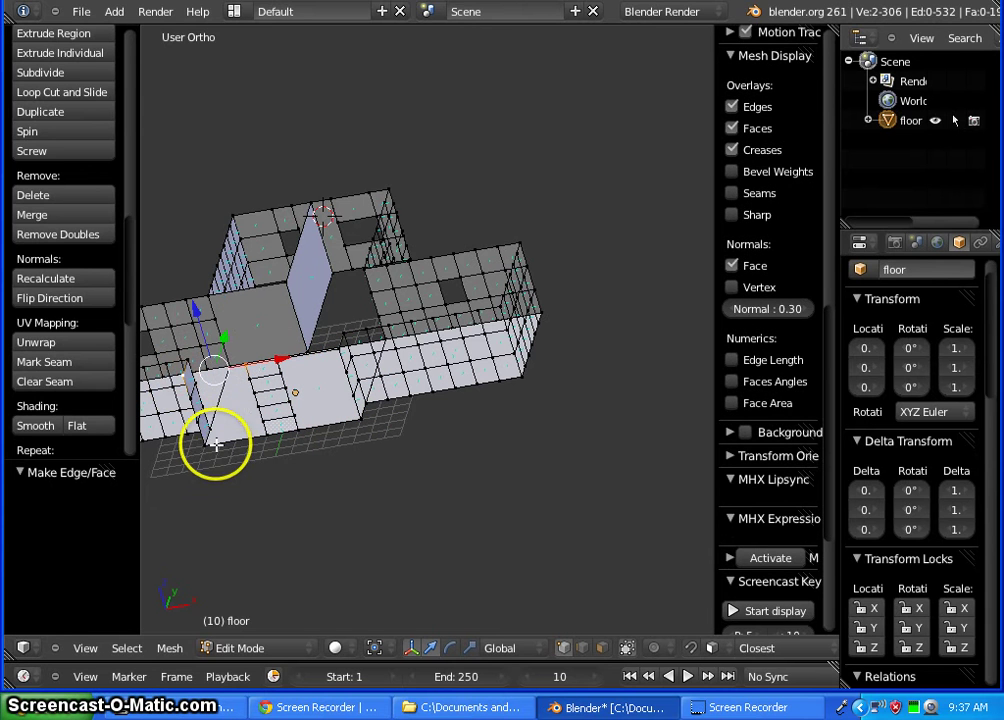
{"action": "right_click", "coordinate": [267, 430], "text": "shift"}
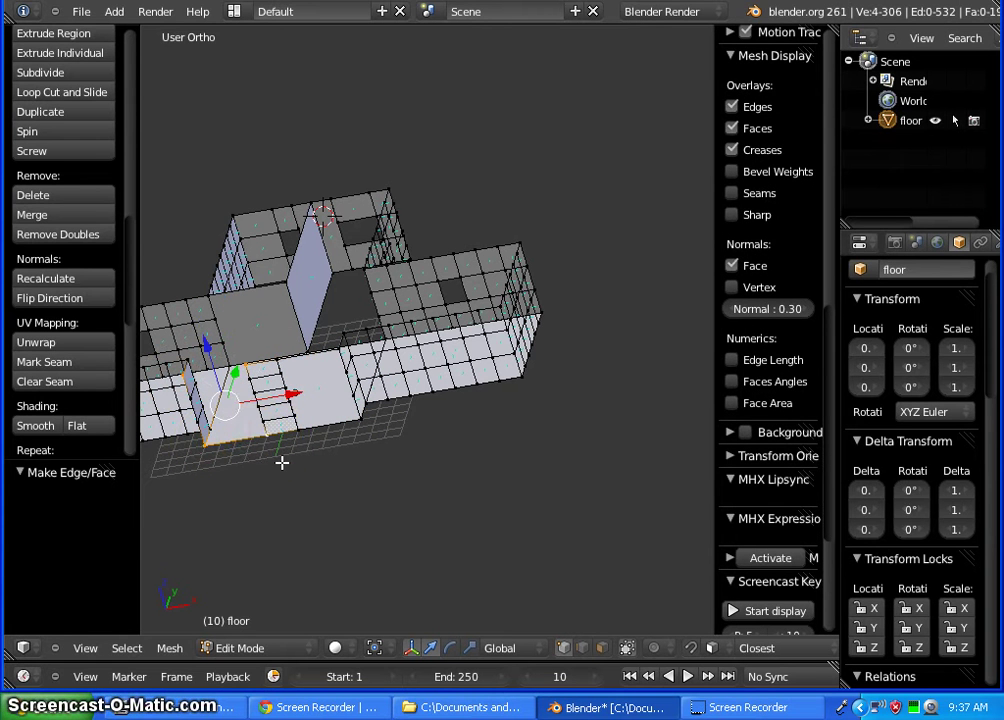
{"action": "key", "text": "f"}
Flip the normal direction of the new face left of the middle column, using face selection
{"action": "middle_click_drag", "start_coordinate": [368, 448], "coordinate": [390, 484]}
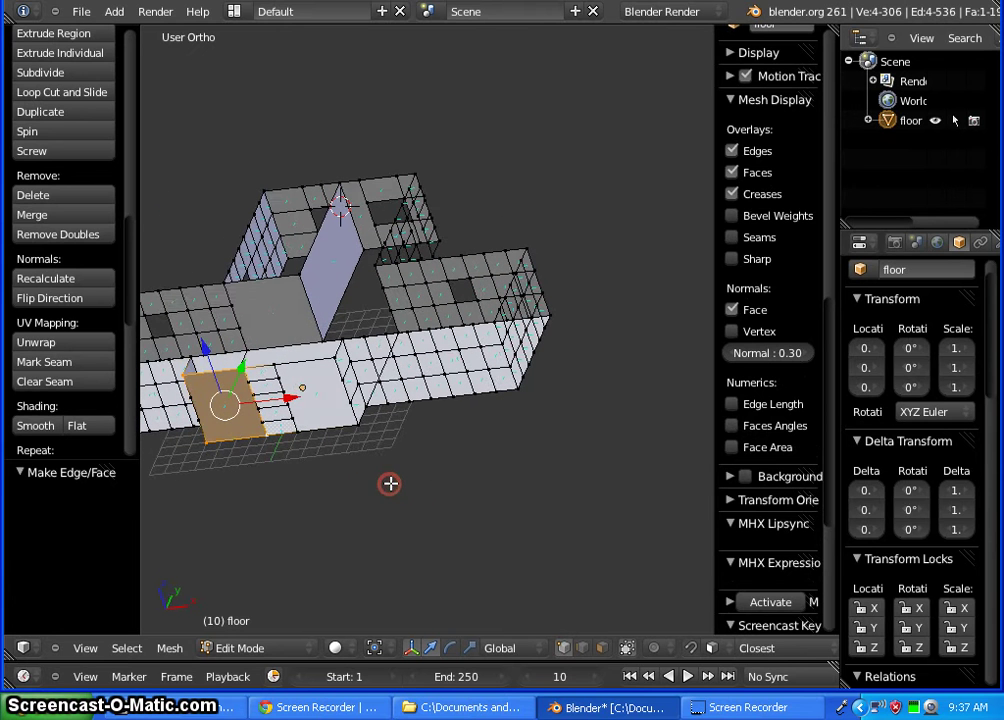
{"action": "left_click", "coordinate": [603, 648]}
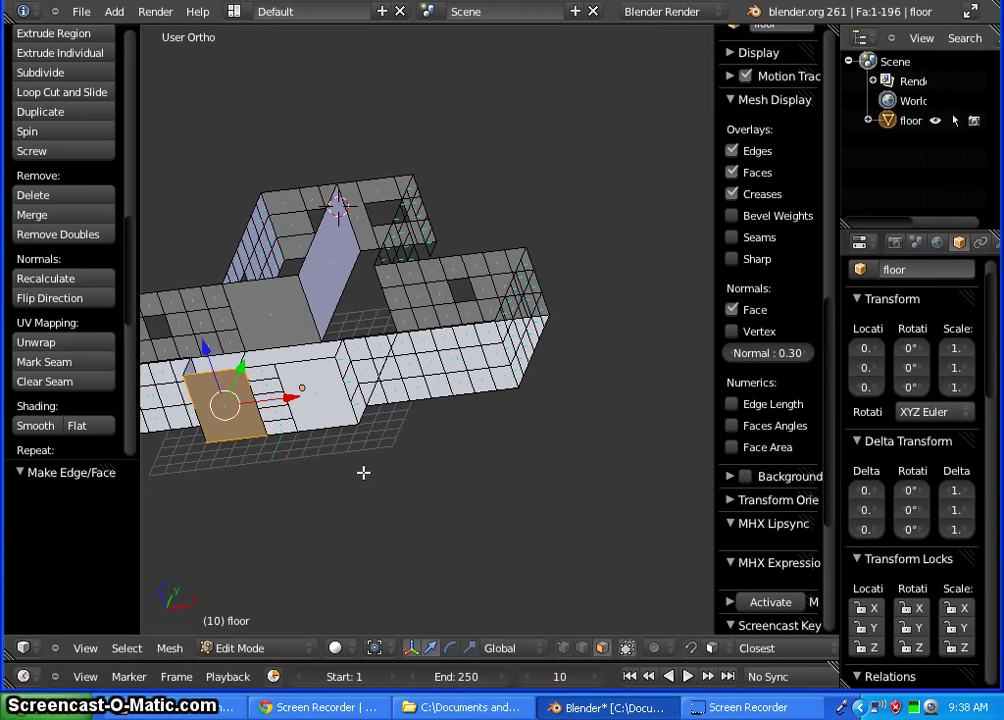
{"action": "key", "text": "a"}
{"action": "middle_click_drag", "start_coordinate": [324, 465], "coordinate": [430, 449]}
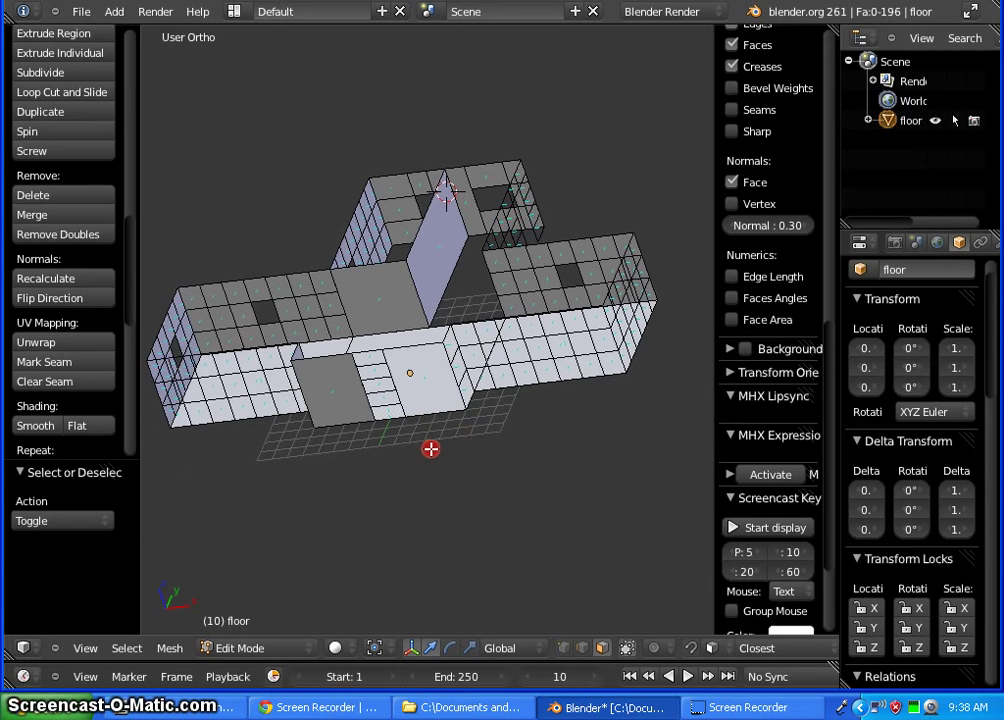
{"action": "right_click", "coordinate": [333, 391]}
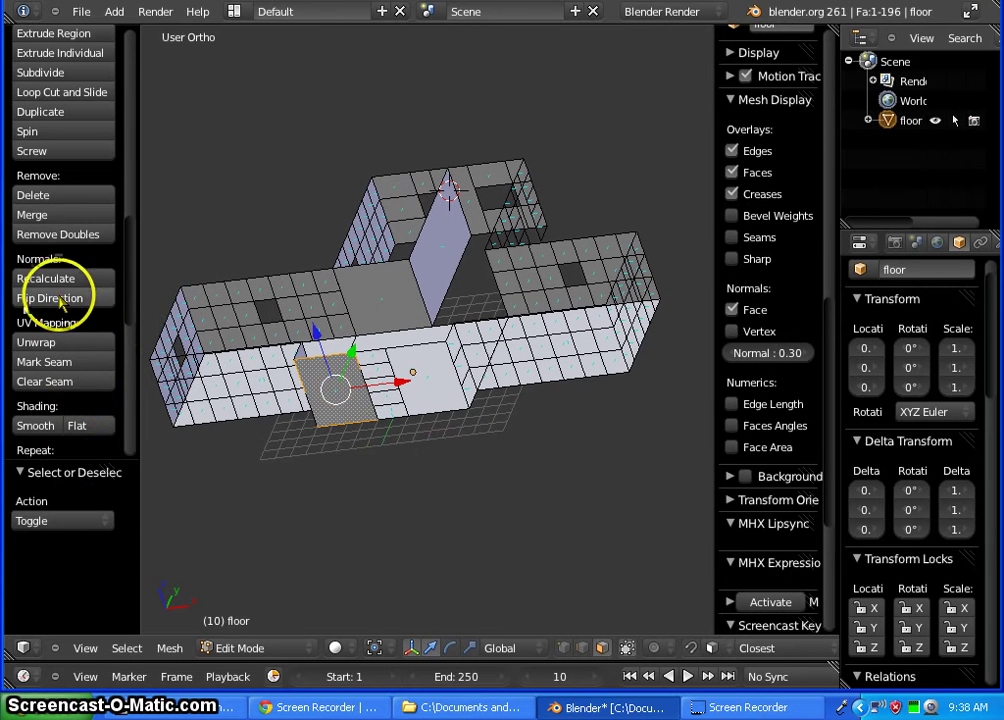
{"action": "left_click", "coordinate": [58, 298]}
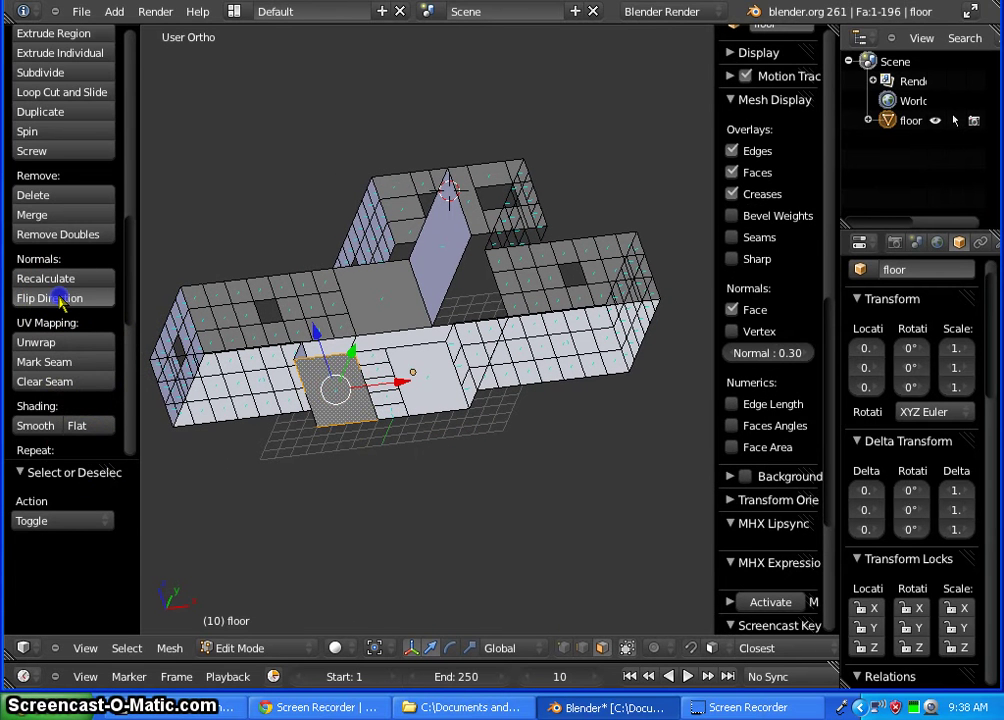
Delete the four lower faces of the middle column in the central front wall, keeping its uppermost face
{"action": "right_click", "coordinate": [379, 372]}
{"action": "right_click", "coordinate": [384, 386], "text": "shift"}
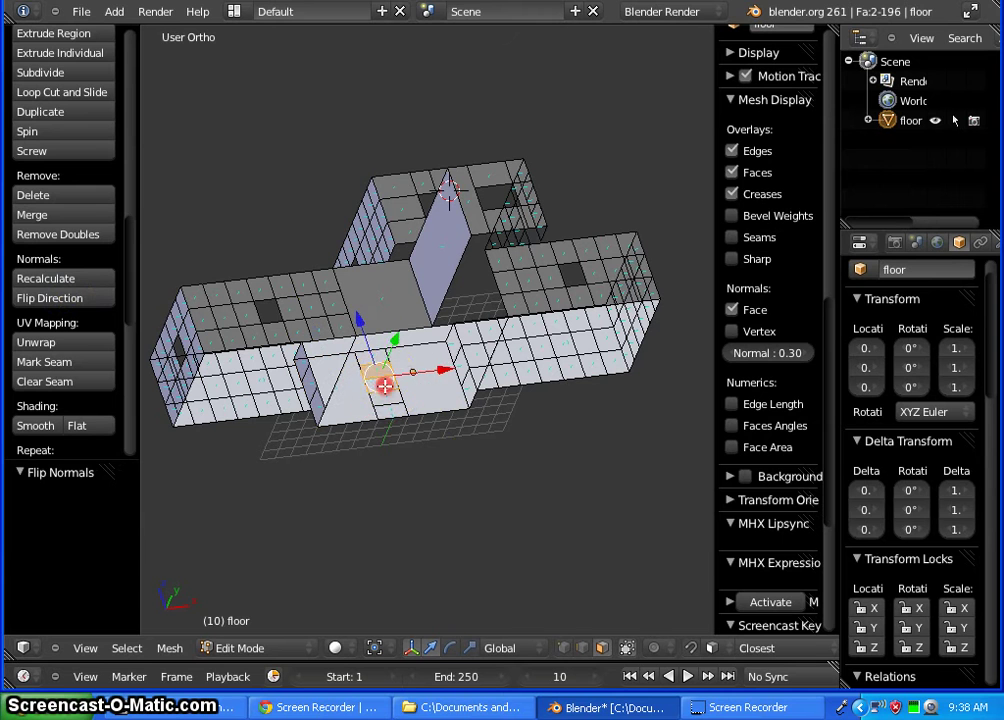
{"action": "right_click", "coordinate": [386, 395], "text": "shift"}
{"action": "right_click", "coordinate": [394, 413], "text": "shift"}
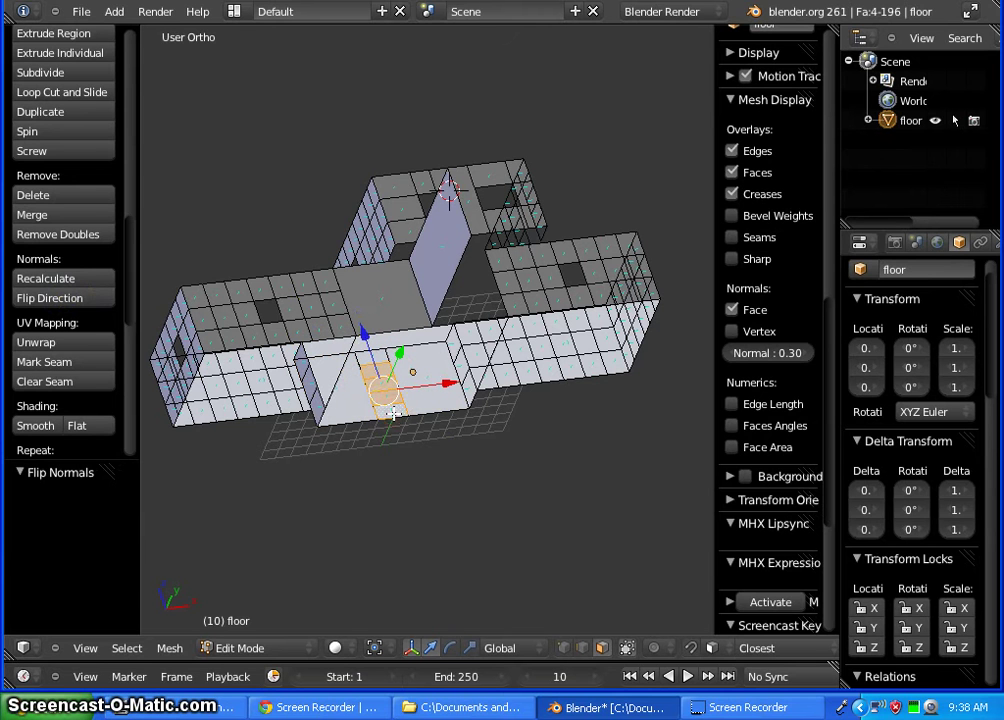
{"action": "key", "text": "x"}
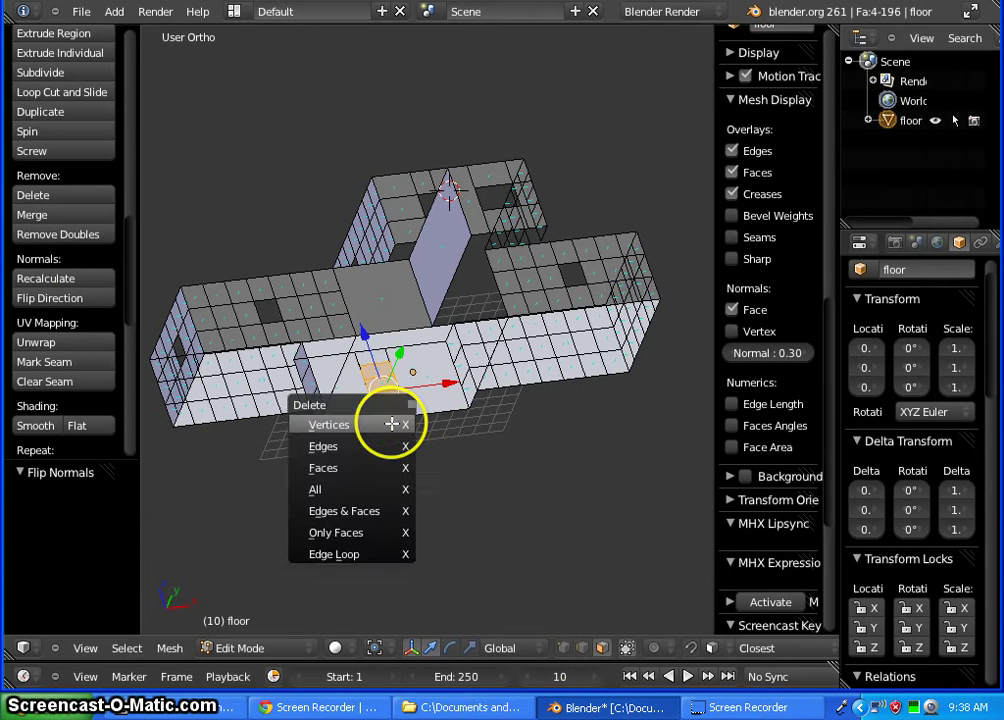
{"action": "left_click", "coordinate": [365, 467]}
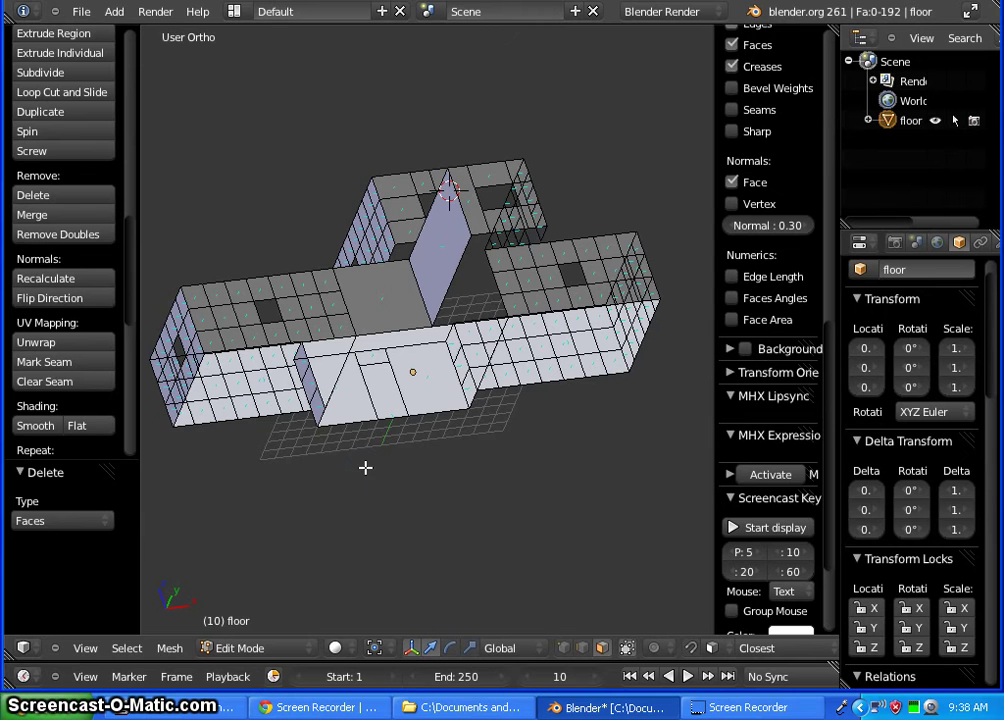
Divide the panels on both sides of the doorway with two evenly spaced vertical loop cuts each, then clear the selection
{"action": "middle_click_drag", "start_coordinate": [558, 413], "coordinate": [584, 437]}
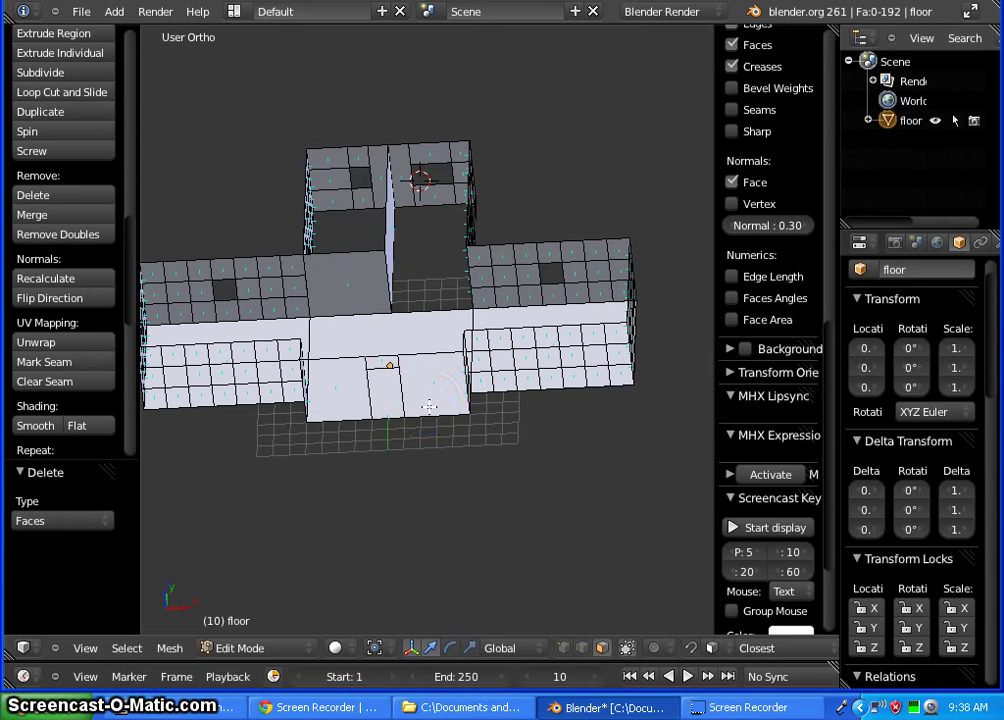
{"action": "key", "text": "ctrl+r"}
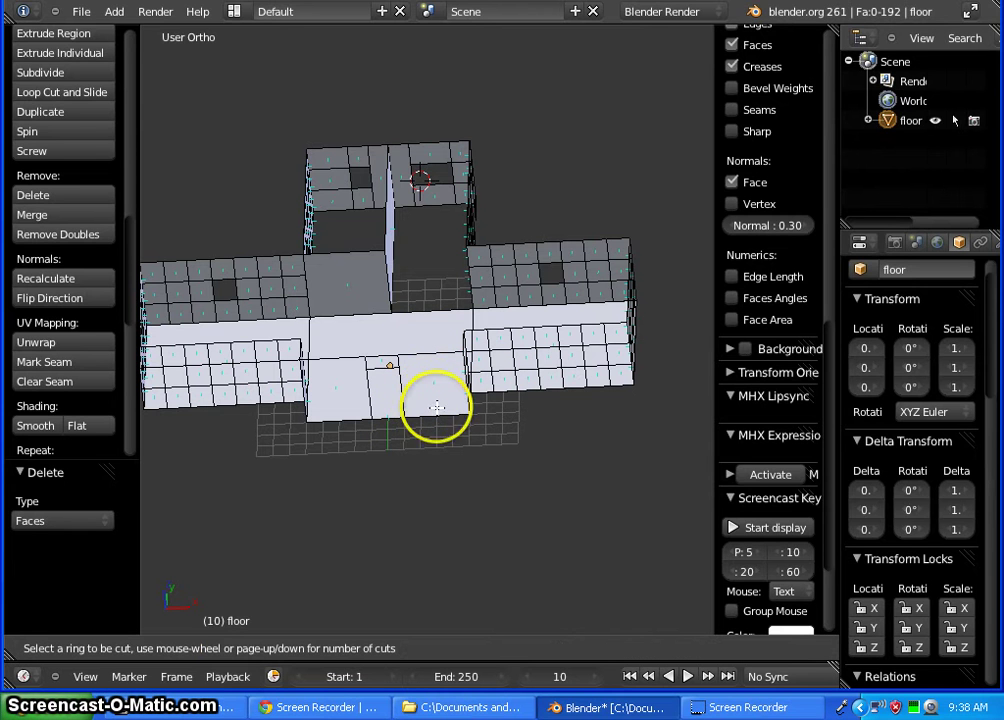
{"action": "scroll", "coordinate": [442, 391], "scroll_direction": "up", "scroll_amount": 1}
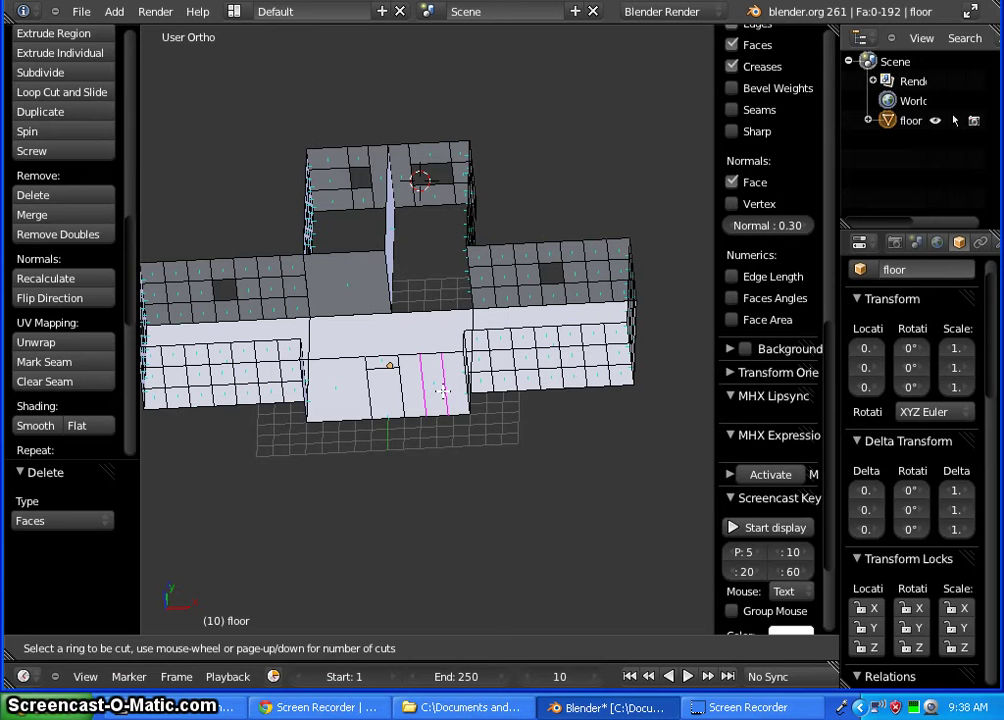
{"action": "left_click", "coordinate": [442, 391]}
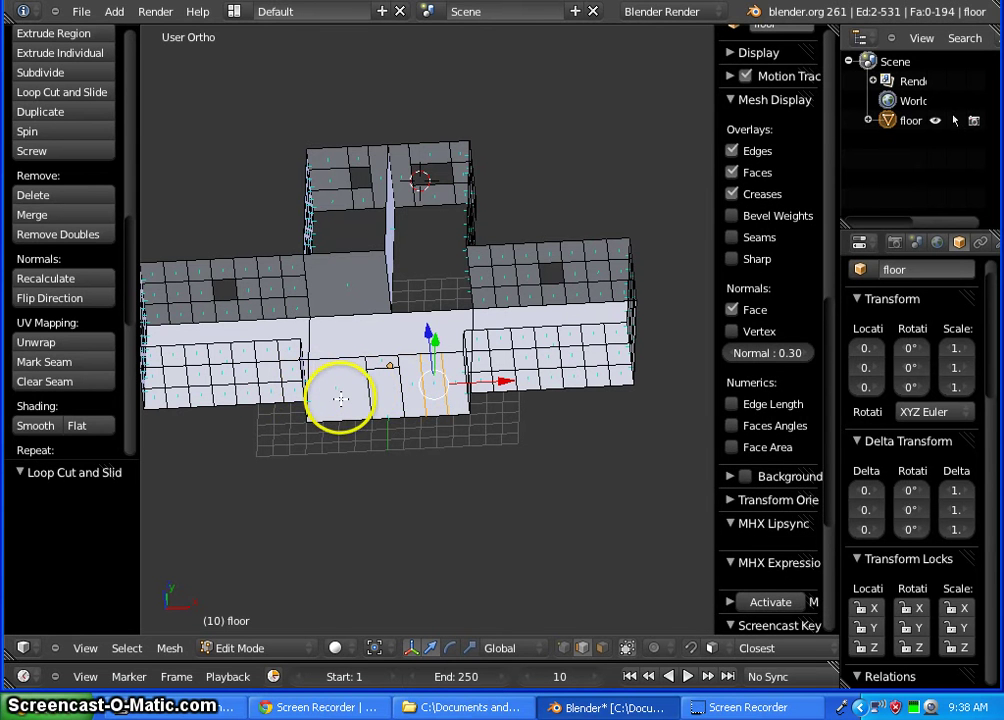
{"action": "key", "text": "a"}
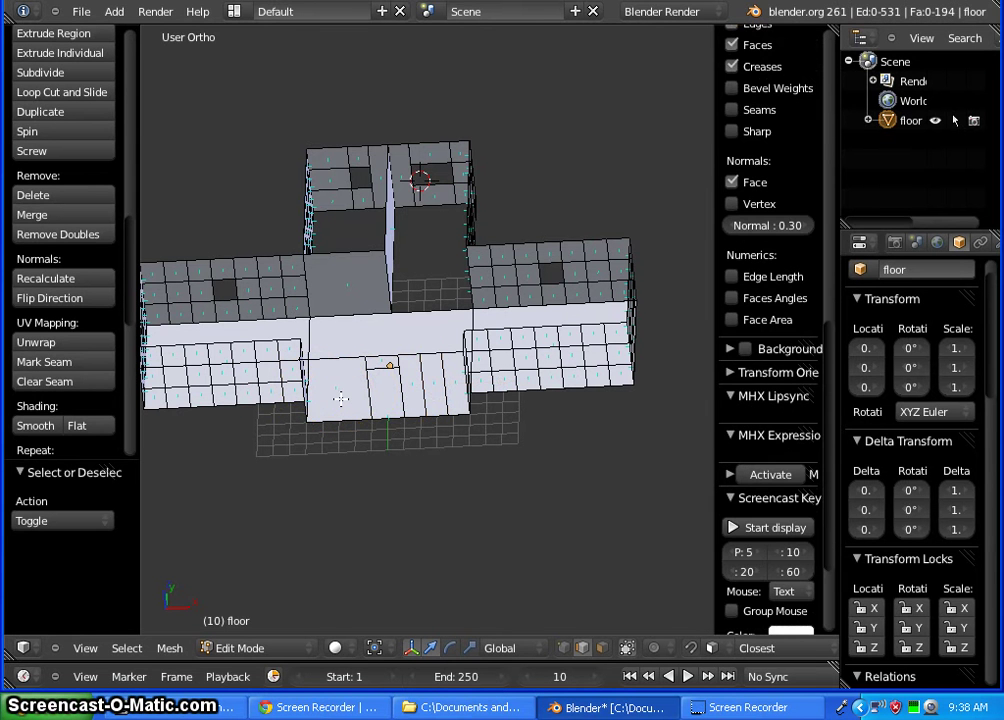
{"action": "key", "text": "ctrl+r"}
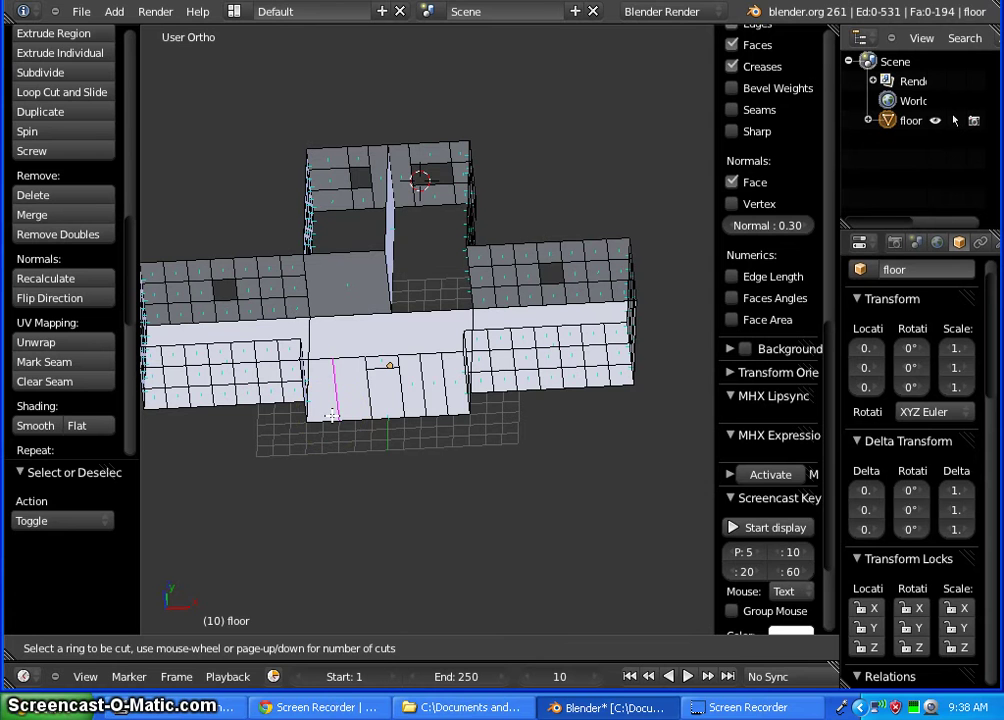
{"action": "scroll", "coordinate": [331, 415], "scroll_direction": "up", "scroll_amount": 1}
{"action": "left_click", "coordinate": [331, 415]}
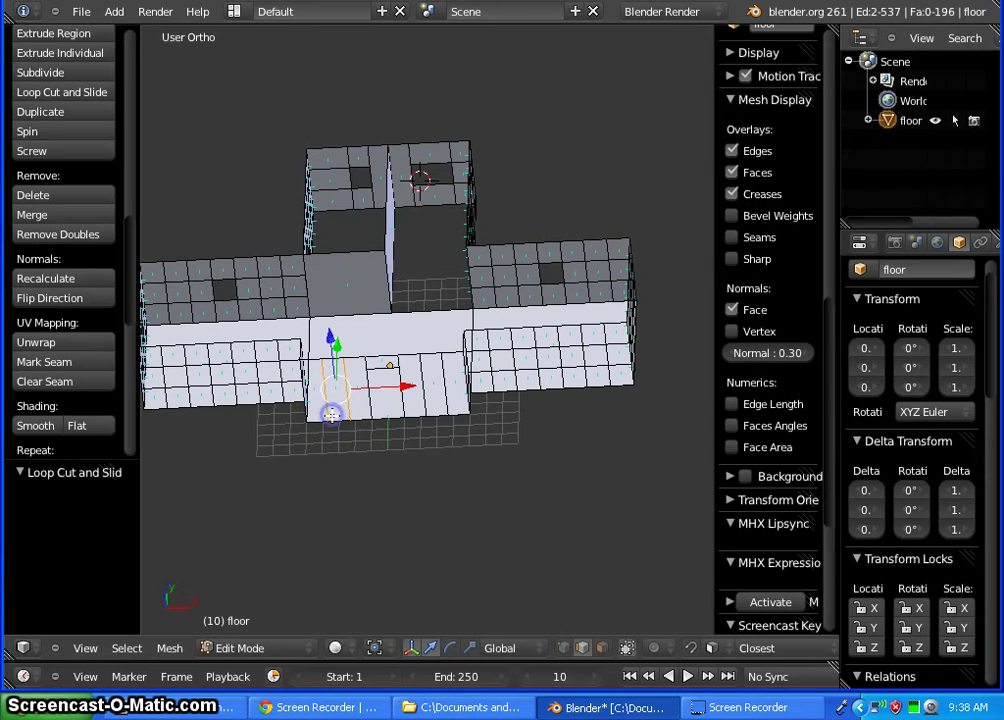
{"action": "key", "text": "a"}
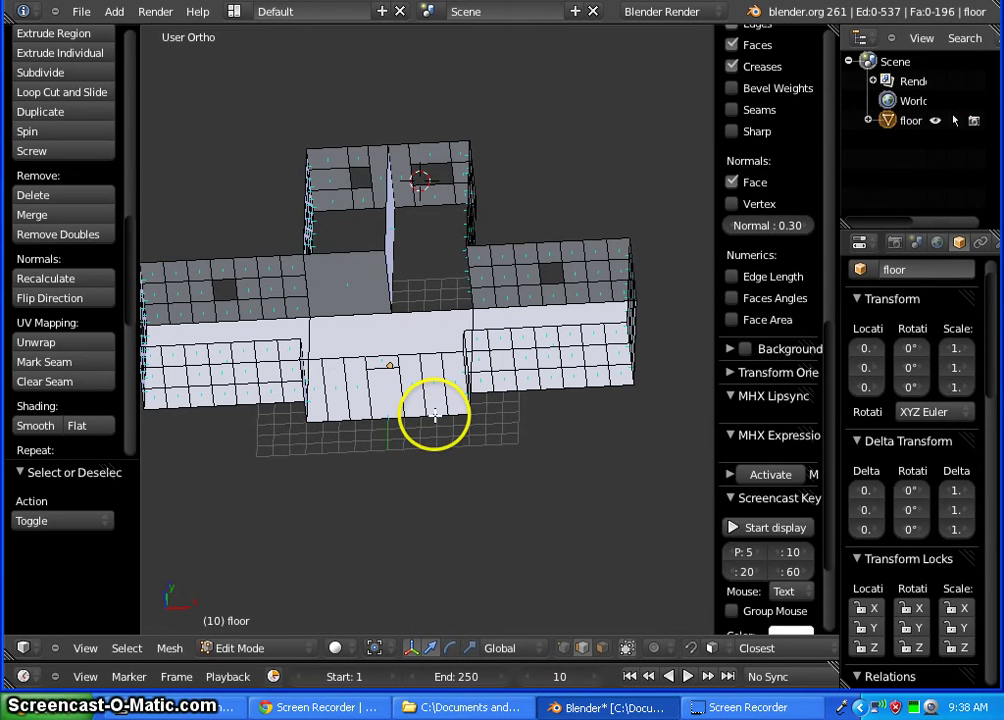
Add two evenly spaced horizontal loop cuts to each of the panels beside the doorway, right panel first
{"action": "key", "text": "ctrl+r"}
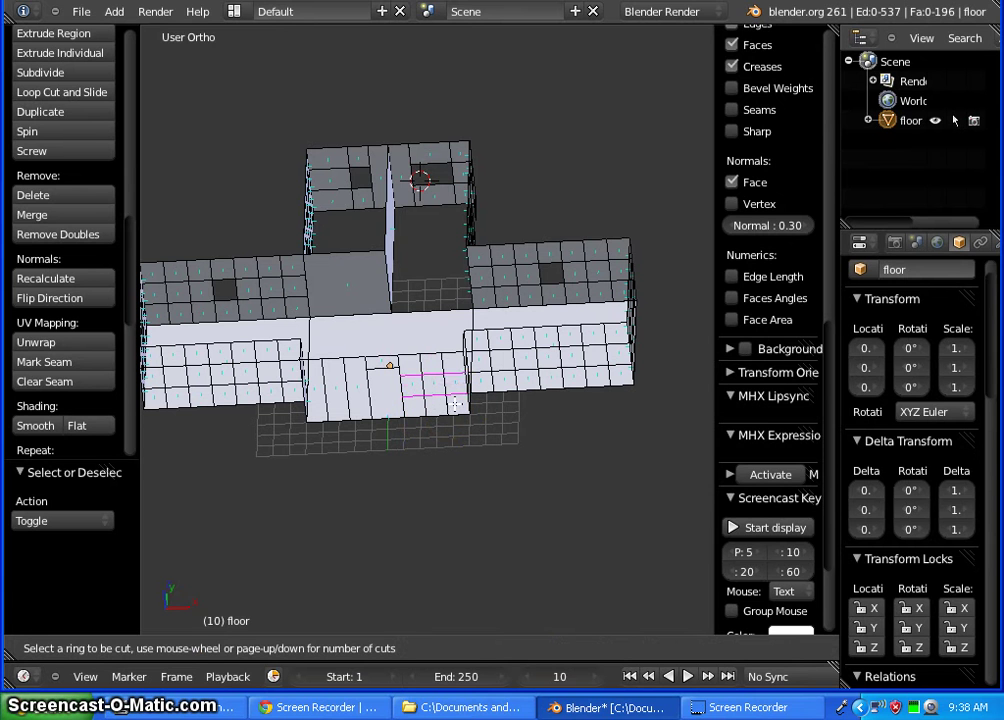
{"action": "left_click", "coordinate": [455, 403]}
{"action": "right_click", "coordinate": [455, 403]}
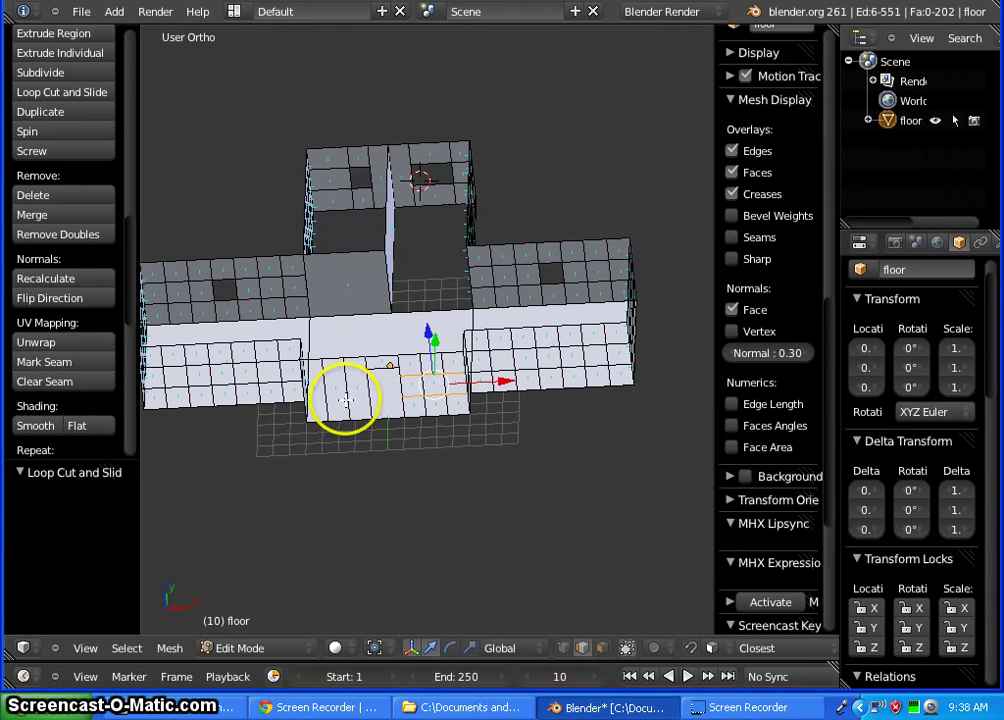
{"action": "key", "text": "a"}
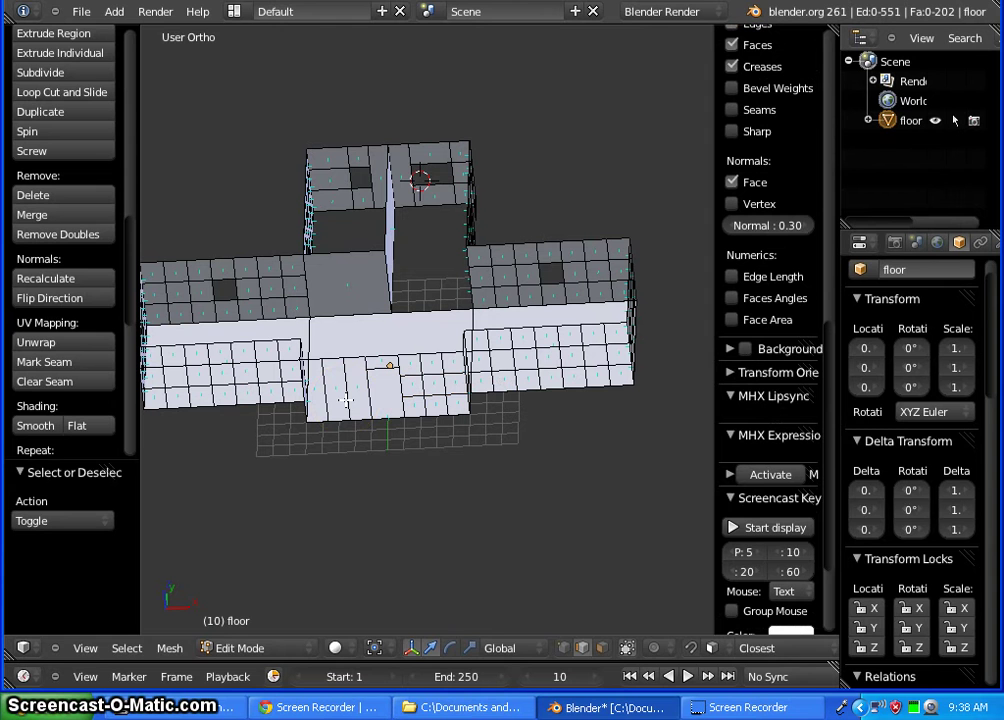
{"action": "key", "text": "ctrl+r"}
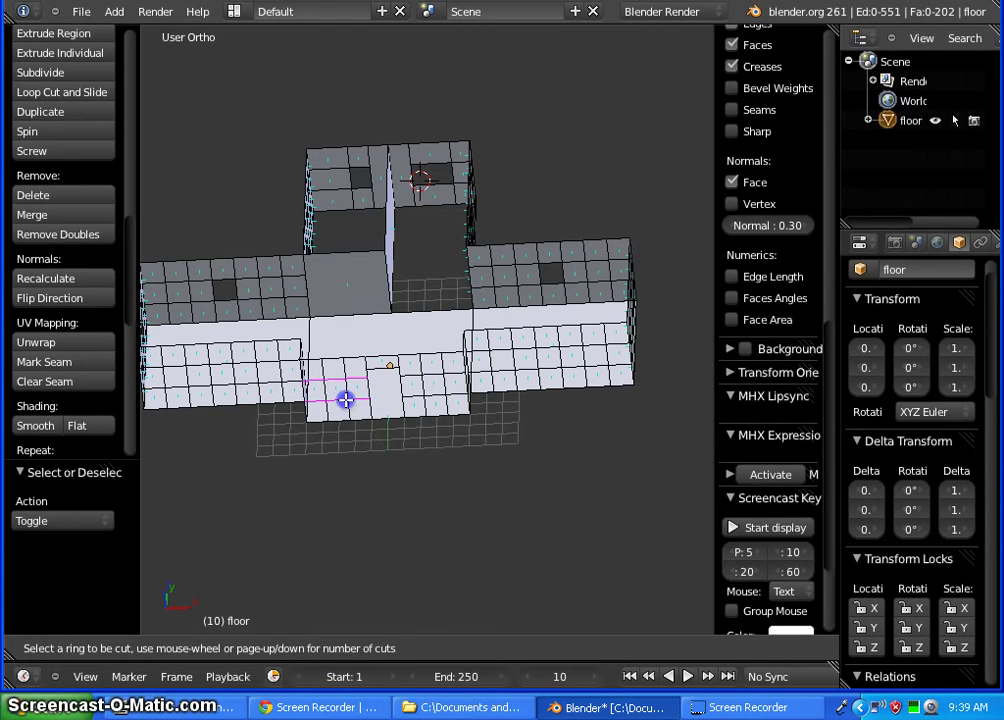
{"action": "left_click", "coordinate": [344, 400]}
{"action": "right_click", "coordinate": [344, 400]}
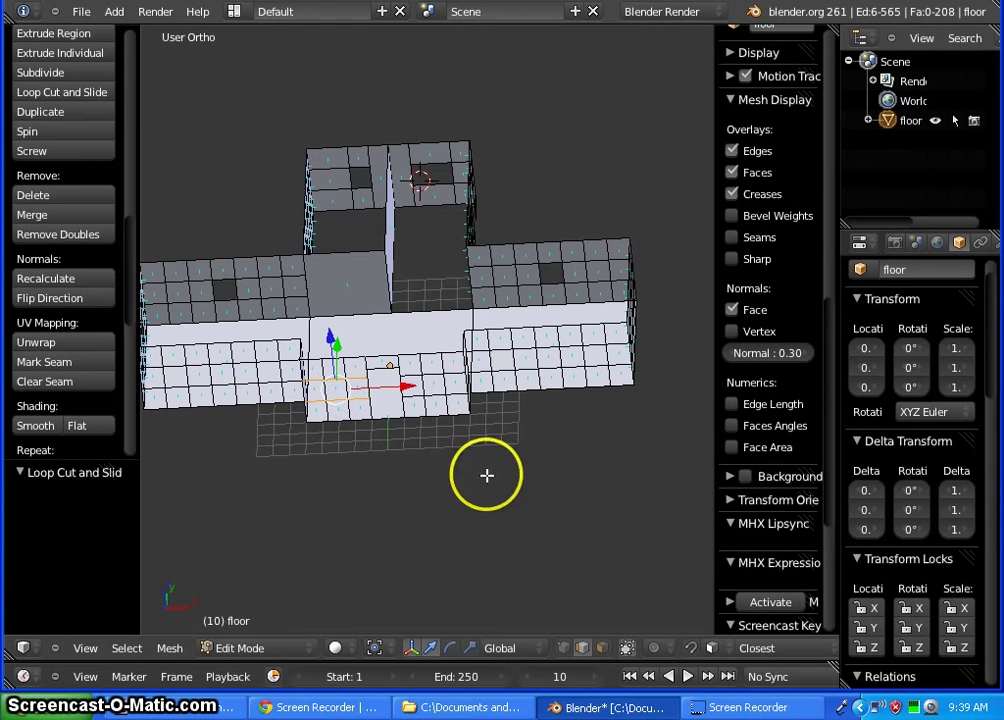
Delete the centre face of each panel beside the doorway to make two window openings, using face selection
{"action": "left_click", "coordinate": [603, 648]}
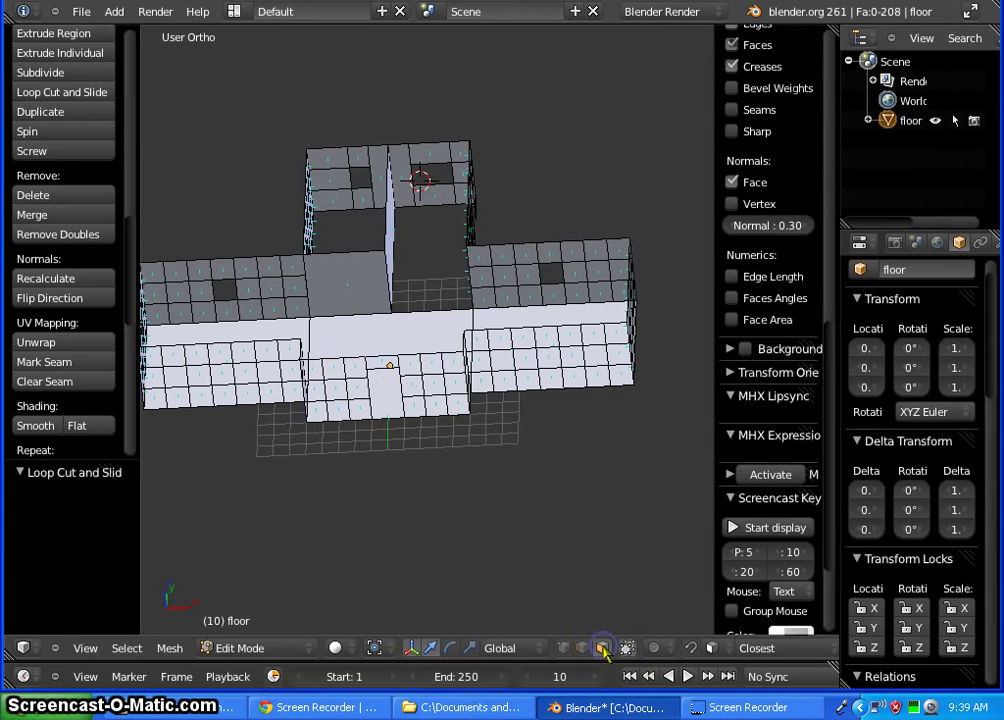
{"action": "right_click", "coordinate": [433, 384]}
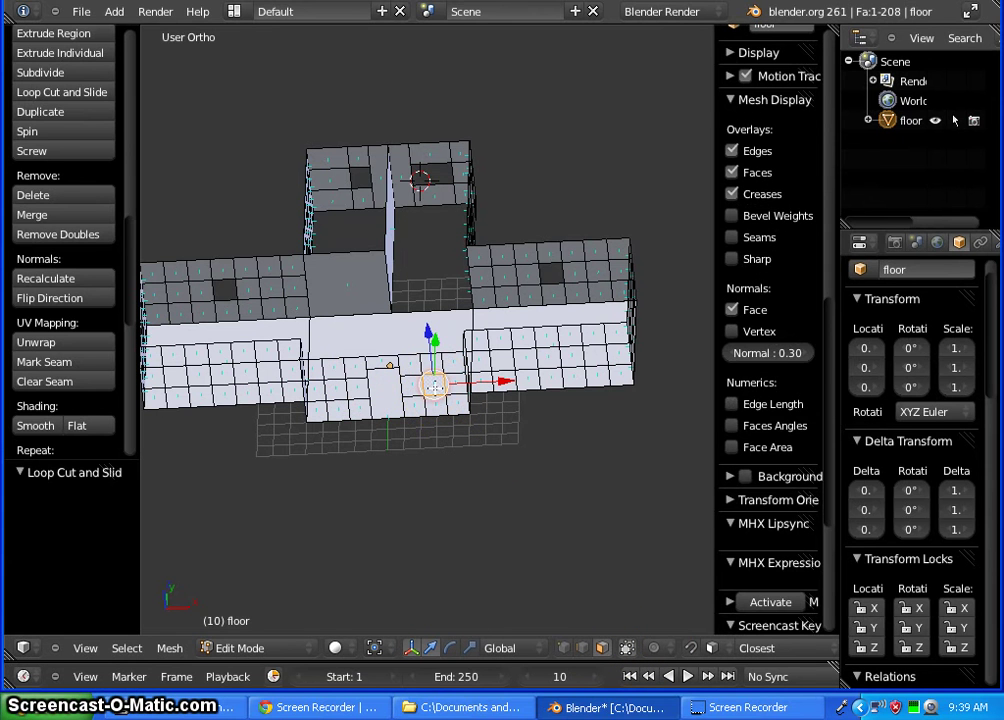
{"action": "right_click", "coordinate": [336, 391], "text": "shift"}
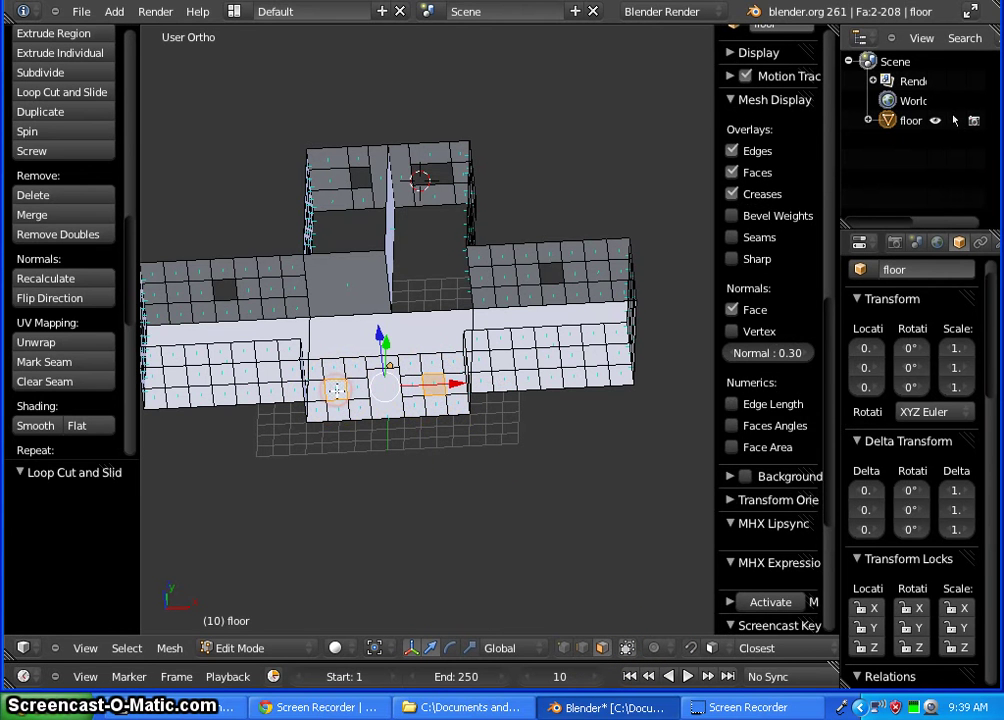
{"action": "key", "text": "x"}
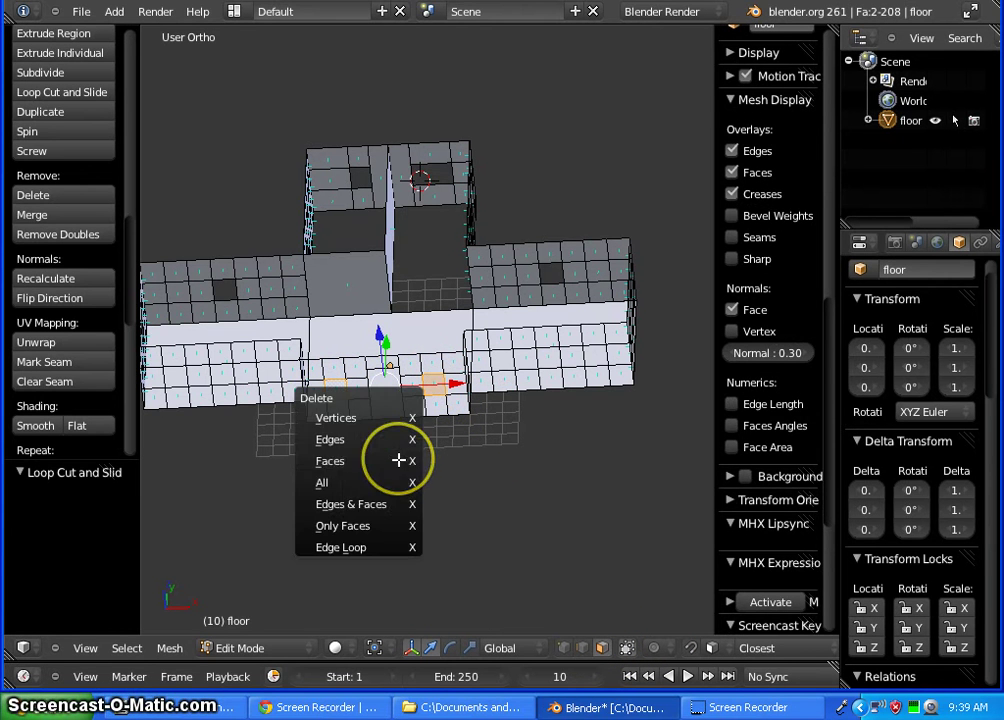
{"action": "left_click", "coordinate": [386, 460]}
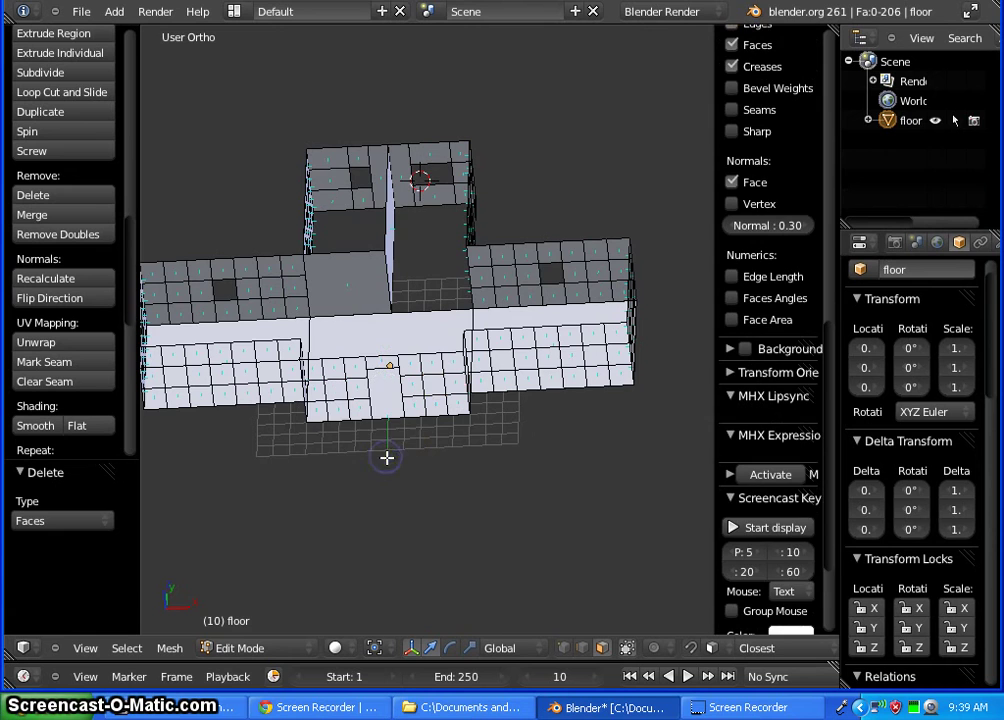
Select the two upper wall corners where the left wing meets the central section, using vertex selection
{"action": "middle_click_drag", "start_coordinate": [547, 437], "coordinate": [506, 518]}
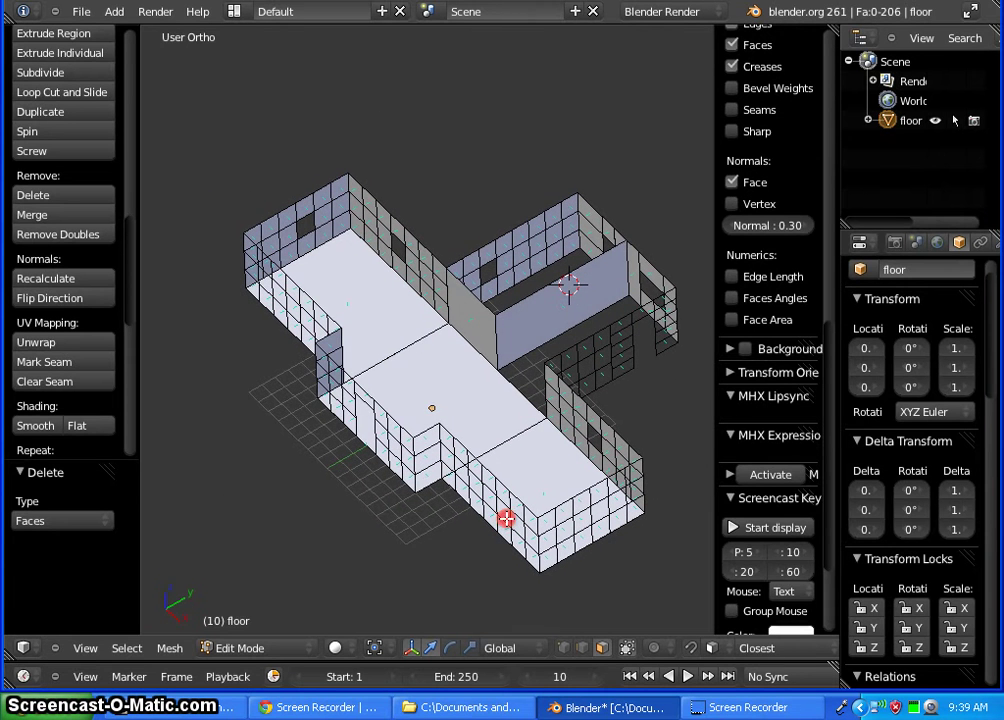
{"action": "left_click", "coordinate": [563, 647]}
{"action": "scroll", "coordinate": [397, 311], "scroll_direction": "up", "scroll_amount": 1}
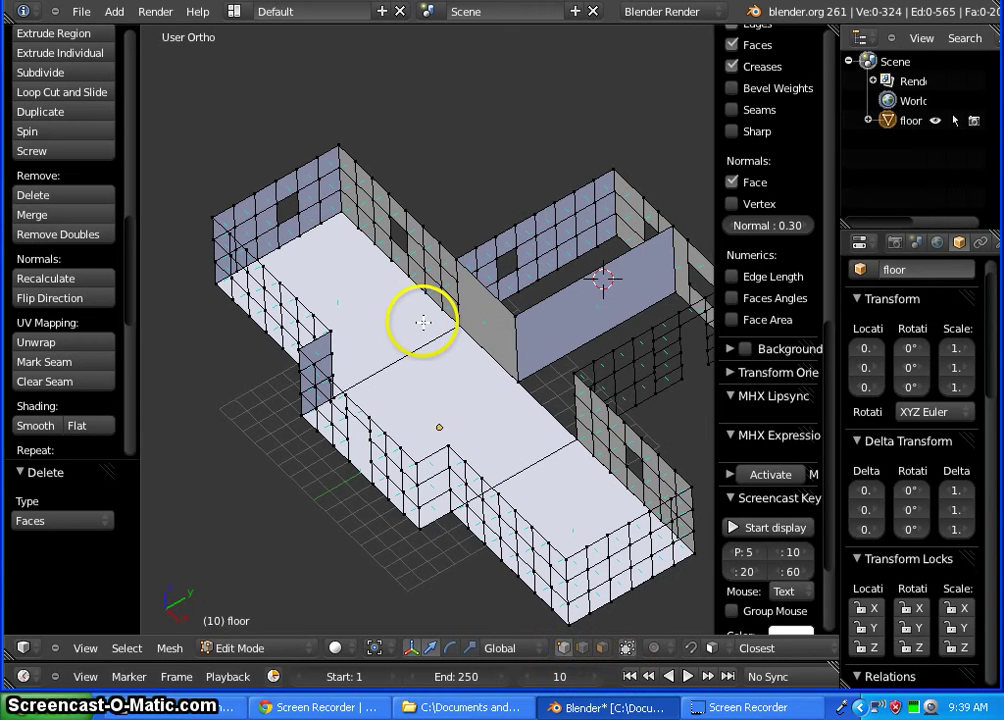
{"action": "right_click", "coordinate": [453, 262]}
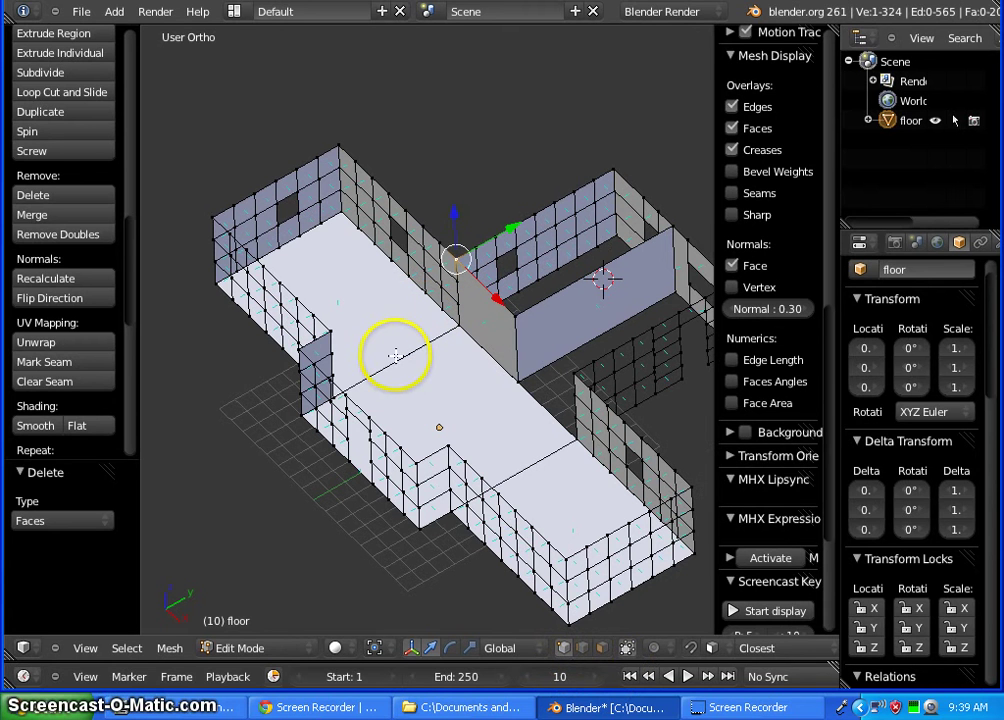
{"action": "right_click", "coordinate": [331, 328], "text": "shift"}
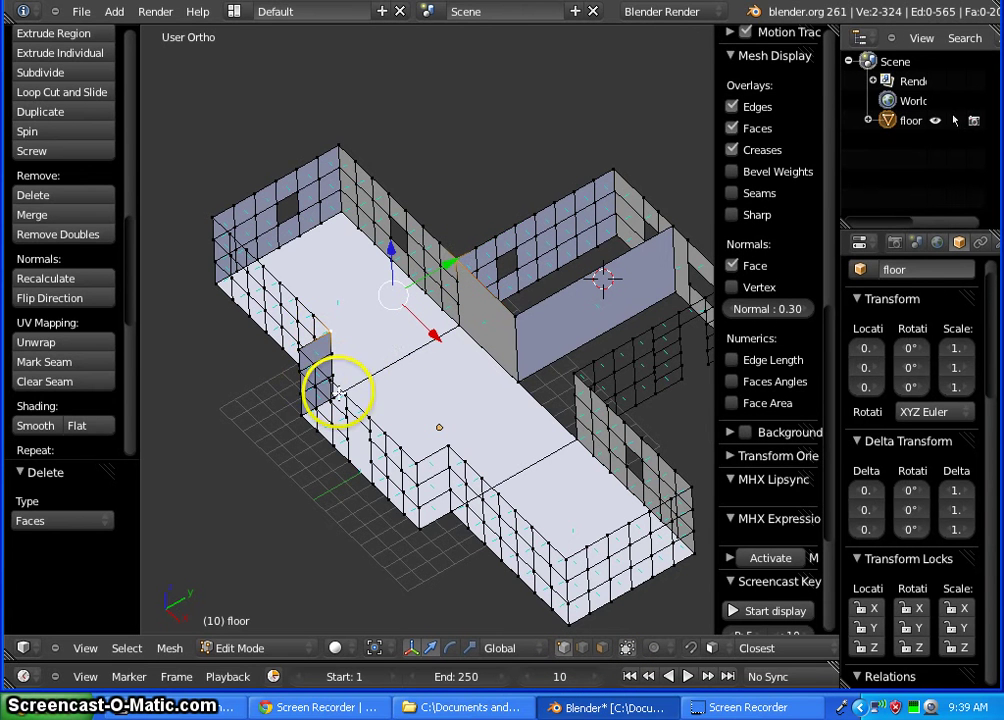
{"action": "scroll", "coordinate": [351, 393], "scroll_direction": "up", "scroll_amount": 3}
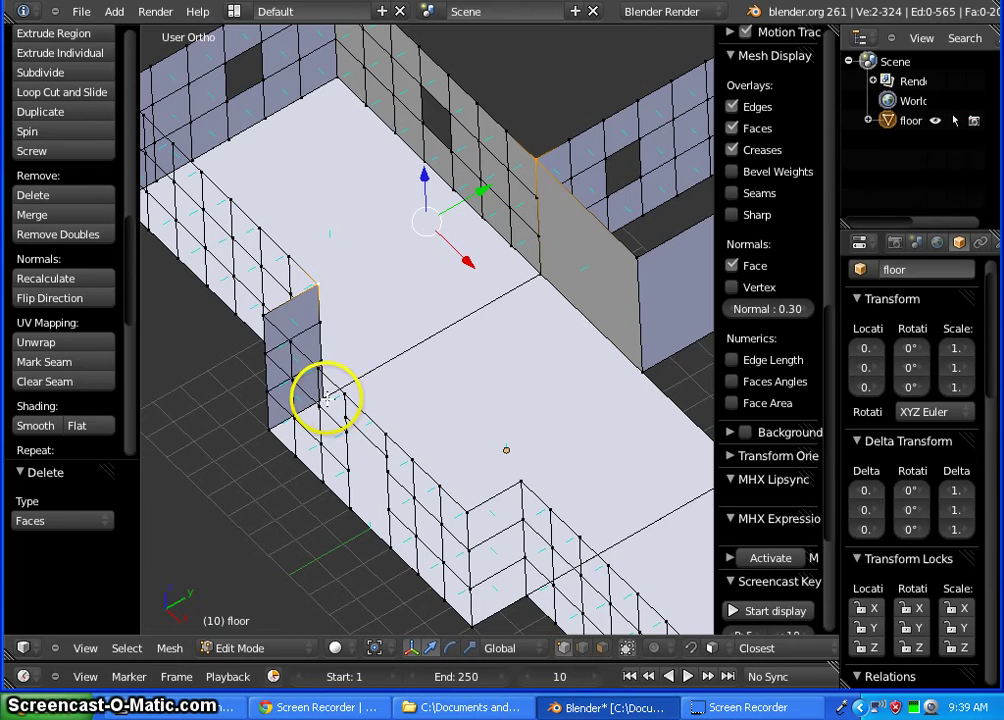
{"action": "right_click", "coordinate": [327, 398], "text": "shift"}
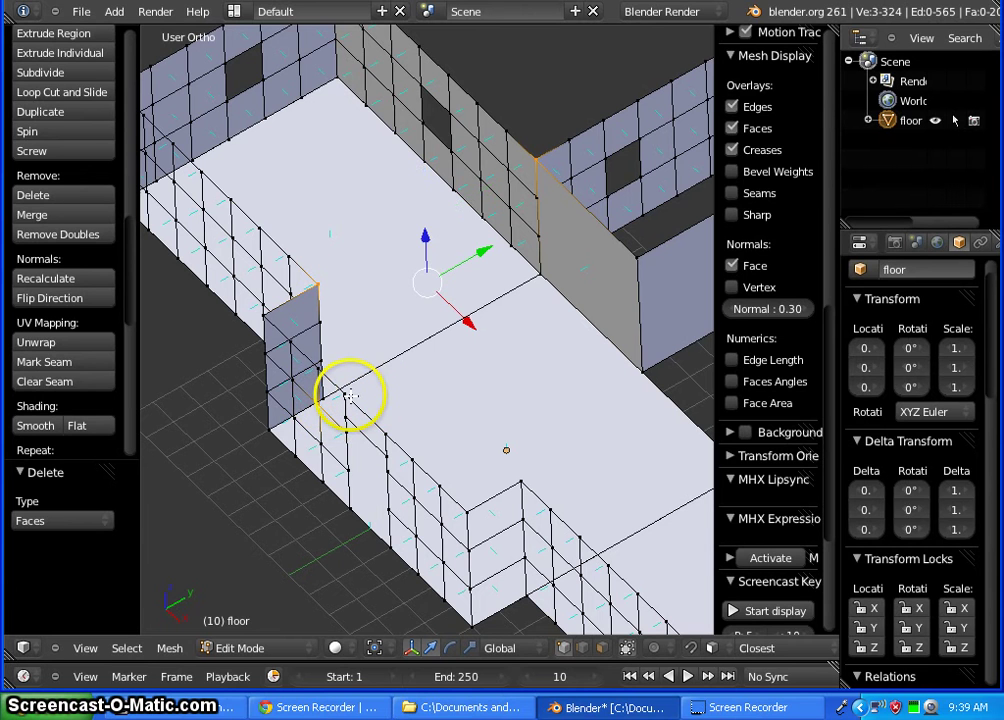
{"action": "key", "text": "ctrl+z"}
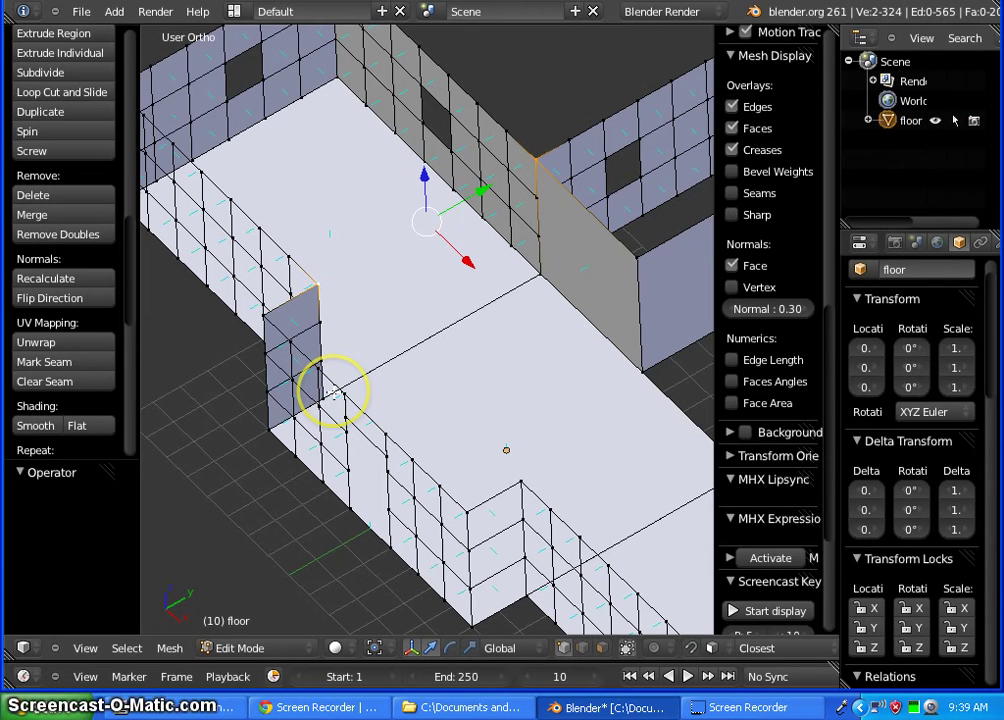
{"action": "right_click", "coordinate": [325, 397], "text": "shift"}
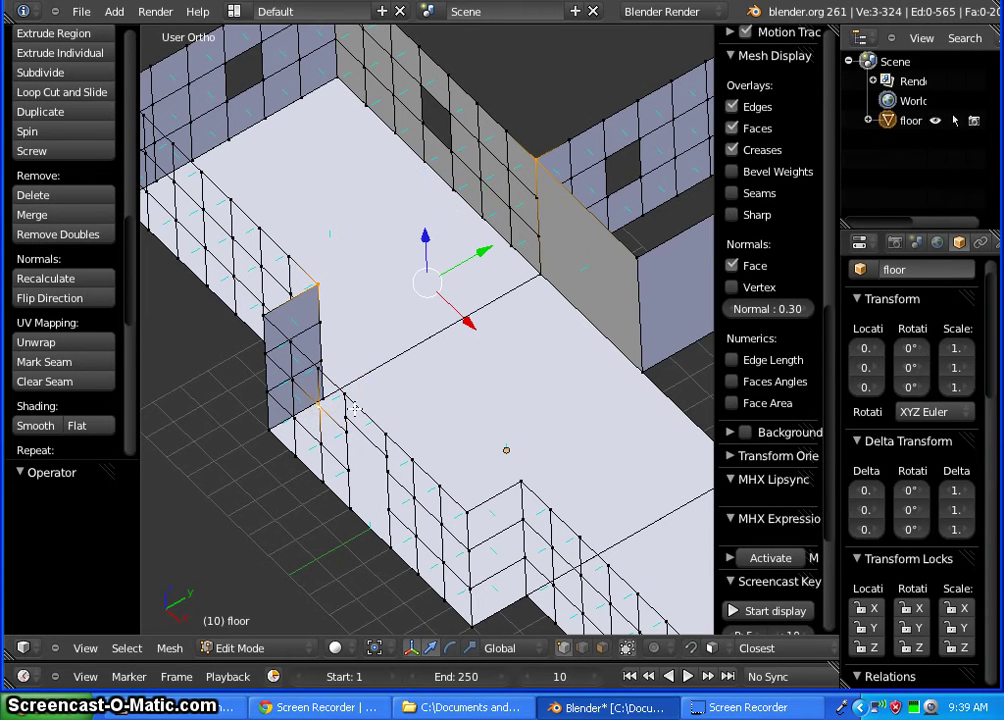
{"action": "key", "text": "ctrl+z"}
Add the two floor corners below to the selection and fill a partition face between the left wing and central section
{"action": "middle_click_drag", "start_coordinate": [460, 398], "coordinate": [432, 403]}
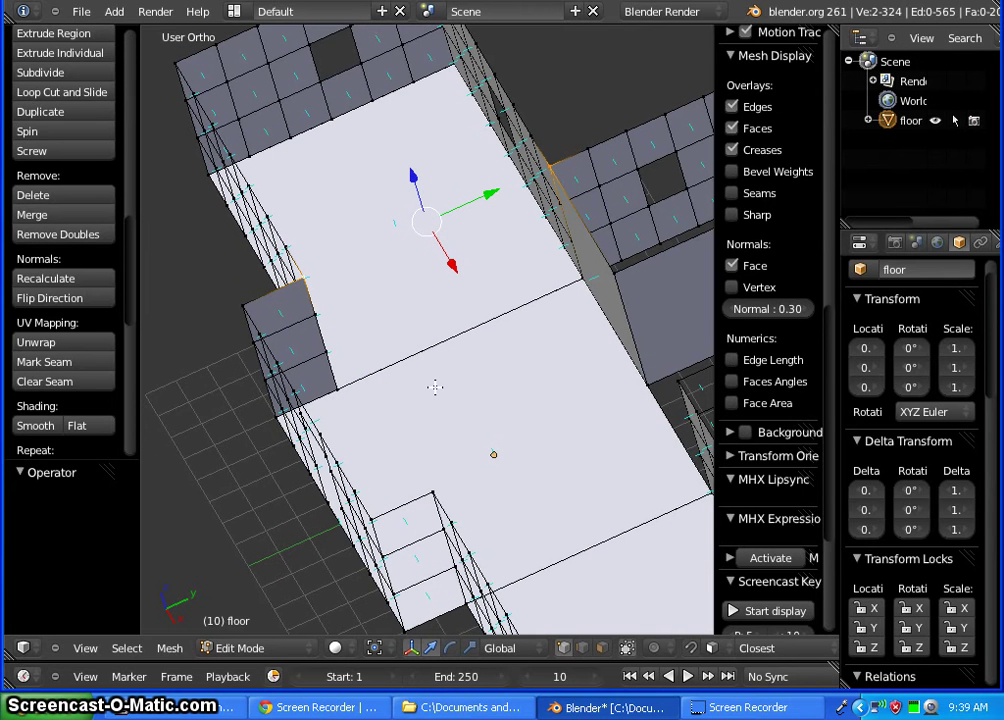
{"action": "right_click", "coordinate": [337, 388], "text": "shift"}
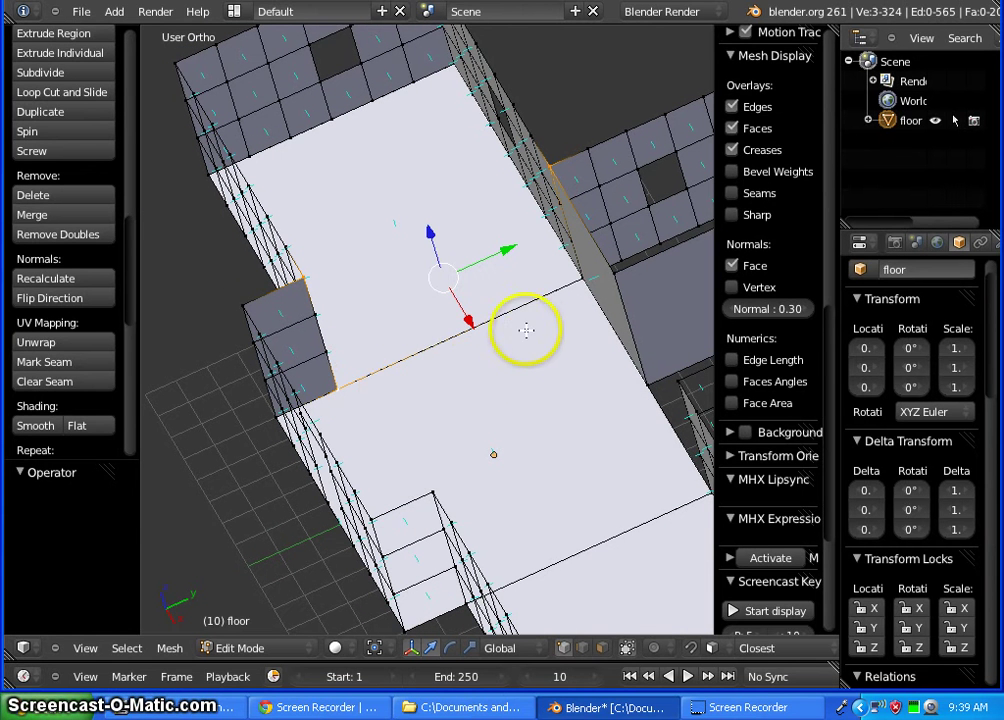
{"action": "right_click", "coordinate": [575, 285], "text": "shift"}
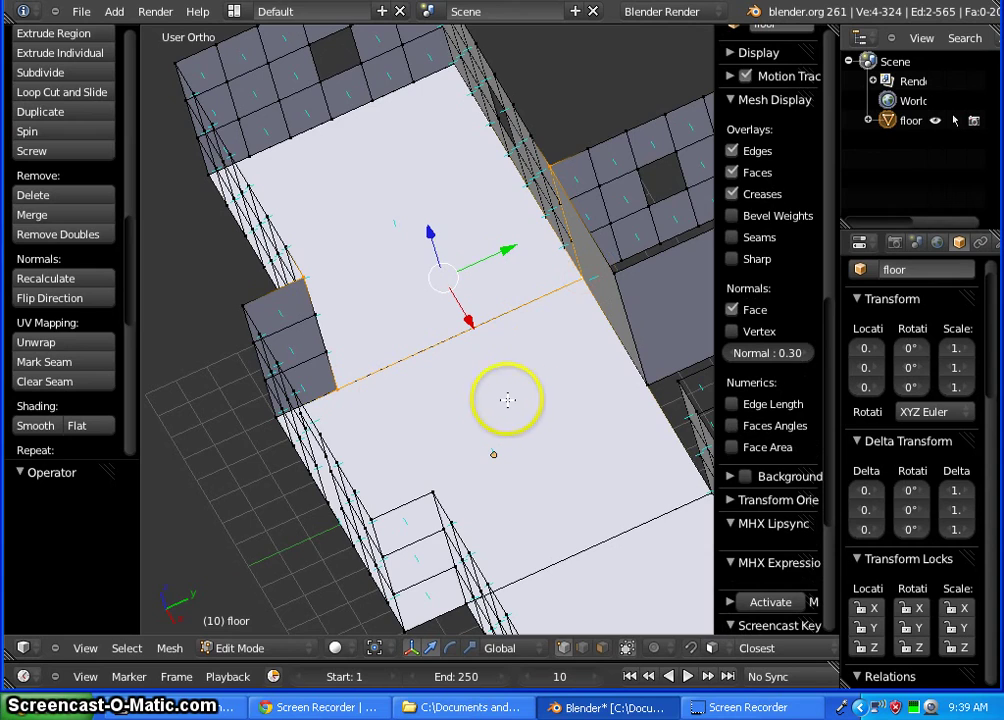
{"action": "key", "text": "f"}
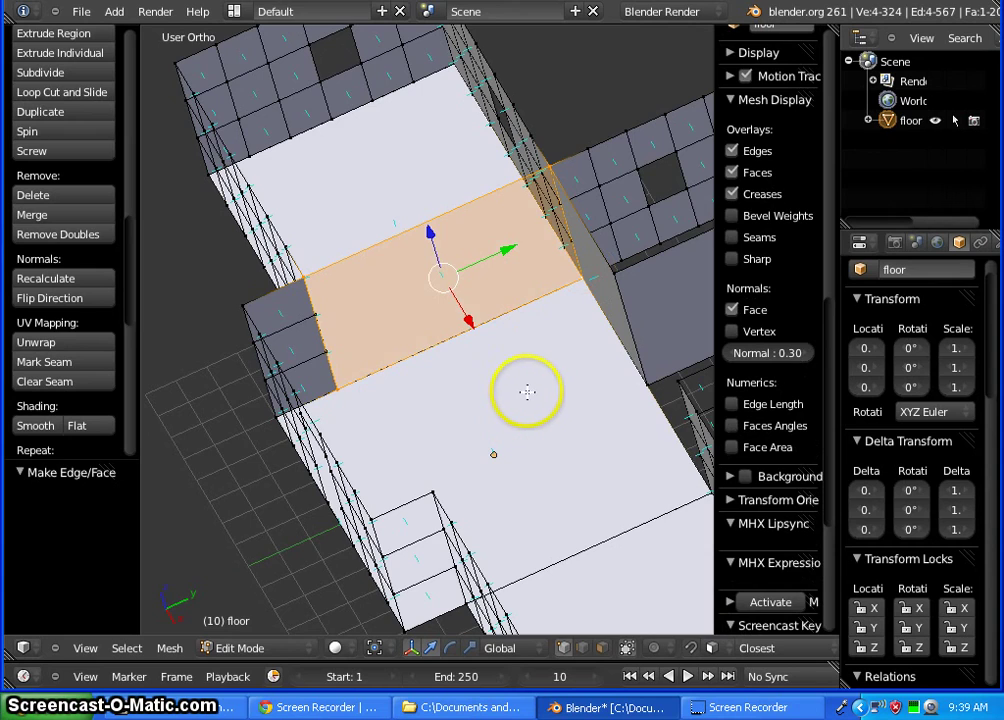
Fill a partition face between the right wing and central section from its four corner vertices, then clear the selection
{"action": "middle_click_drag", "start_coordinate": [524, 392], "coordinate": [624, 284]}
{"action": "scroll", "coordinate": [624, 284], "scroll_direction": "up", "scroll_amount": 3}
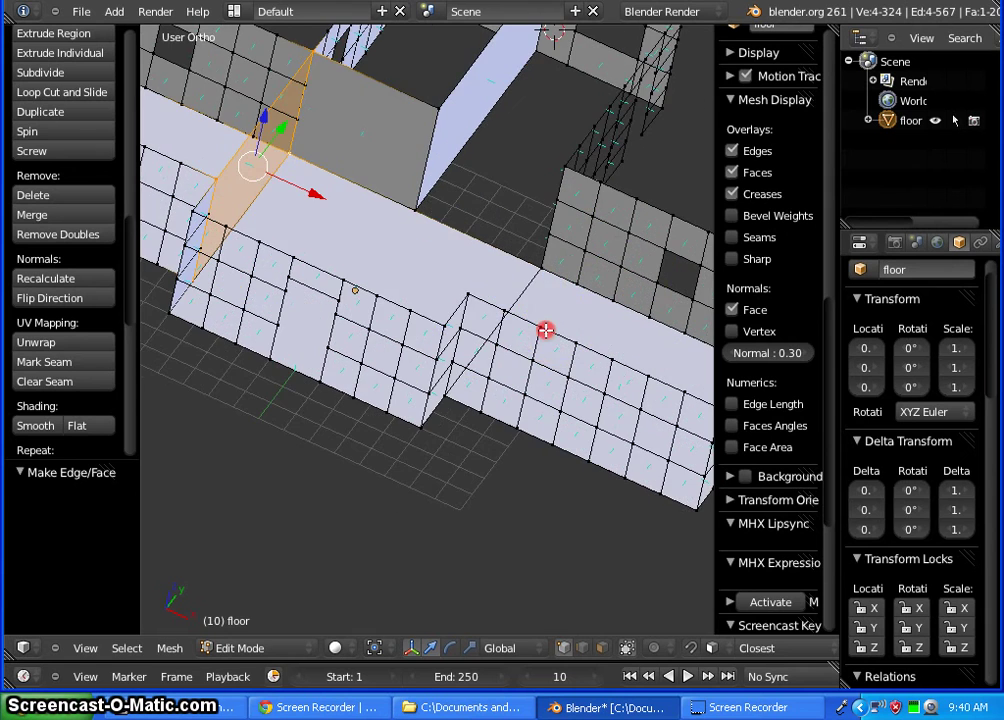
{"action": "middle_click_drag", "start_coordinate": [545, 330], "coordinate": [460, 417]}
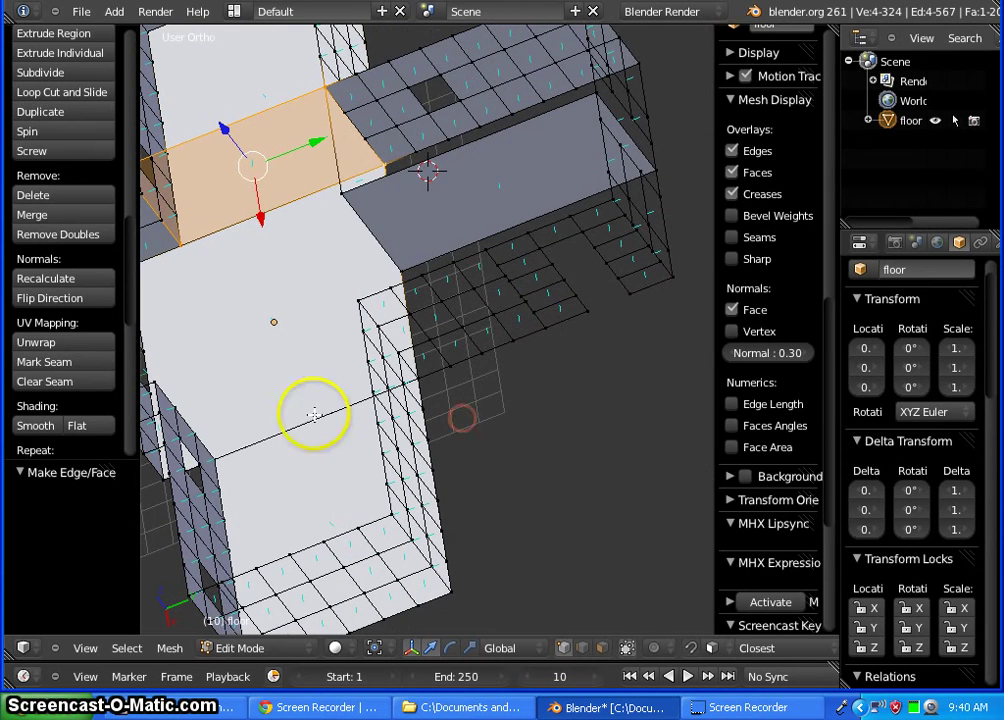
{"action": "right_click", "coordinate": [216, 458]}
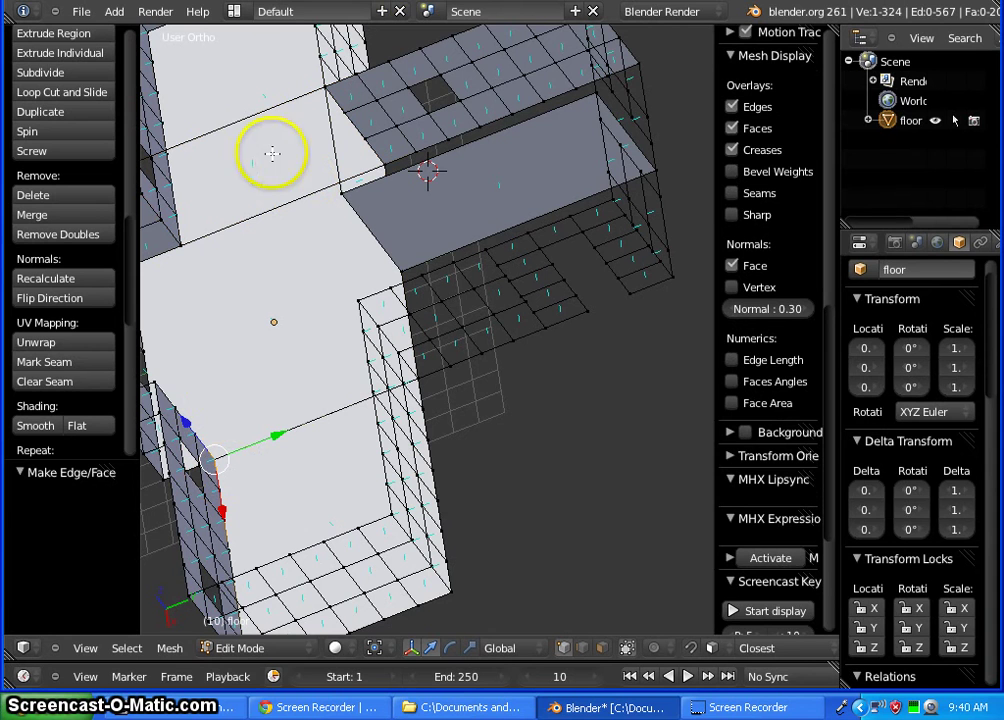
{"action": "right_click", "coordinate": [156, 381], "text": "shift"}
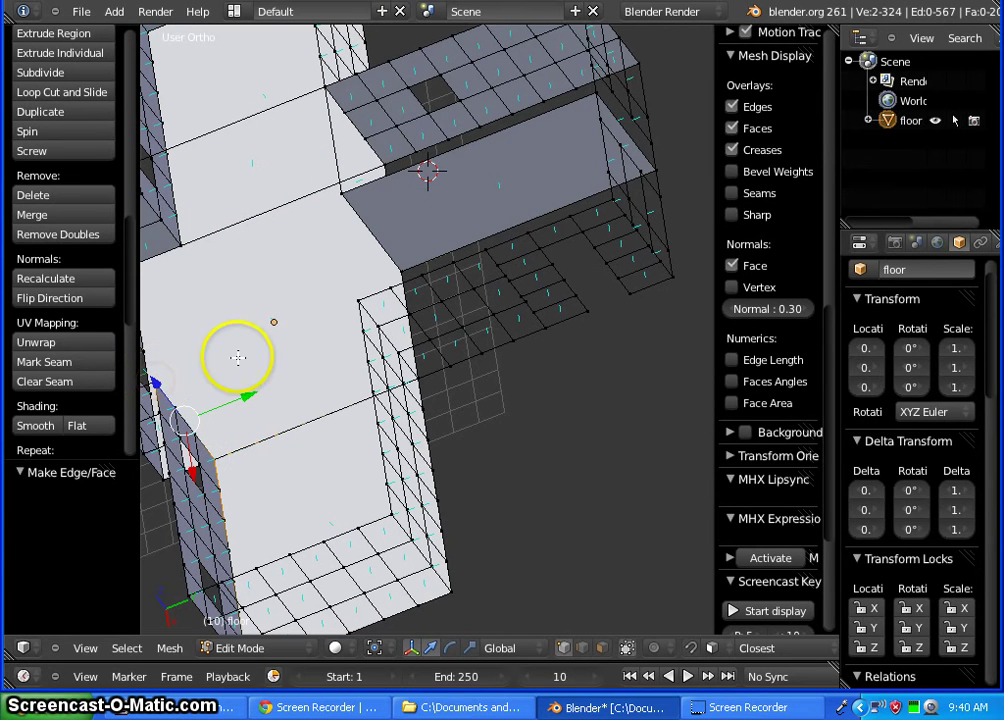
{"action": "right_click", "coordinate": [356, 302], "text": "shift"}
{"action": "middle_click_drag", "start_coordinate": [331, 427], "coordinate": [384, 416]}
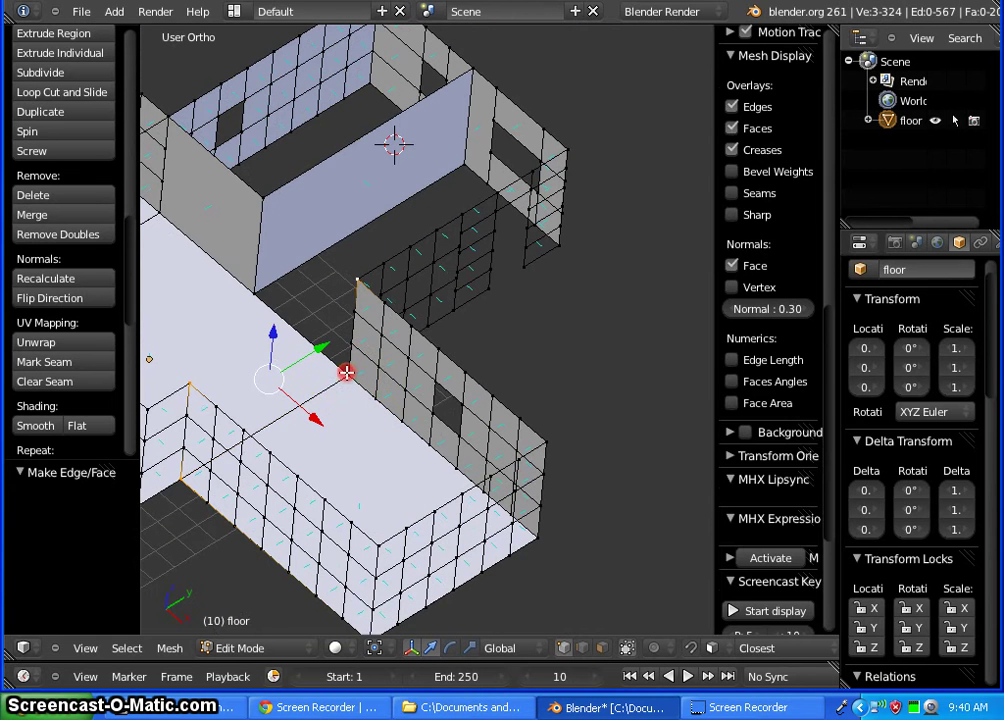
{"action": "right_click", "coordinate": [346, 373], "text": "shift"}
{"action": "key", "text": "f"}
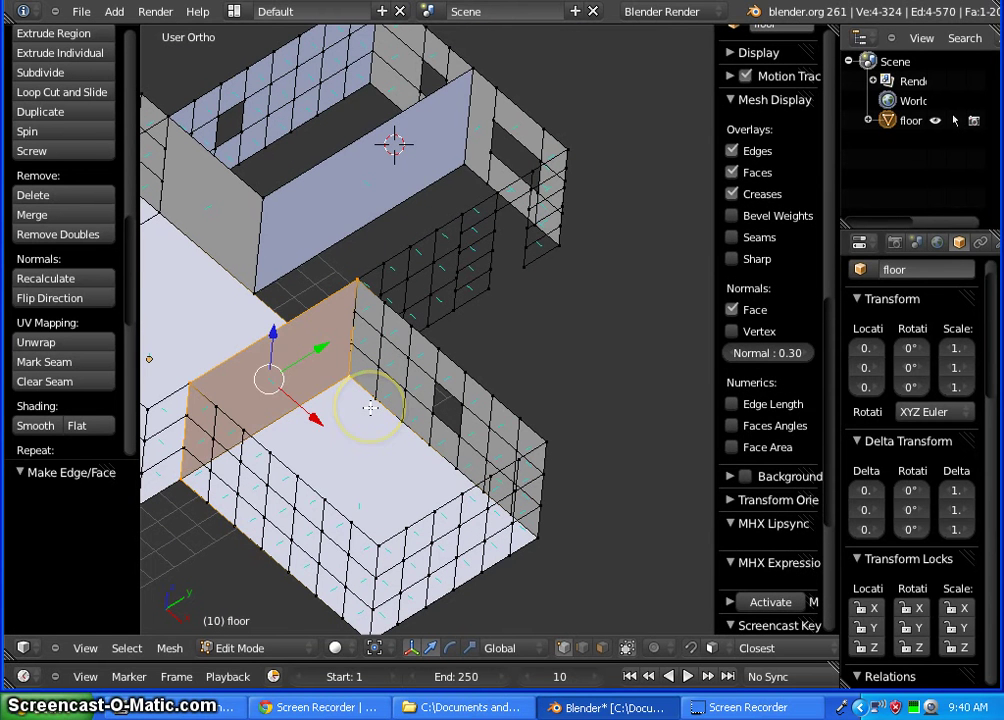
{"action": "key", "text": "a"}
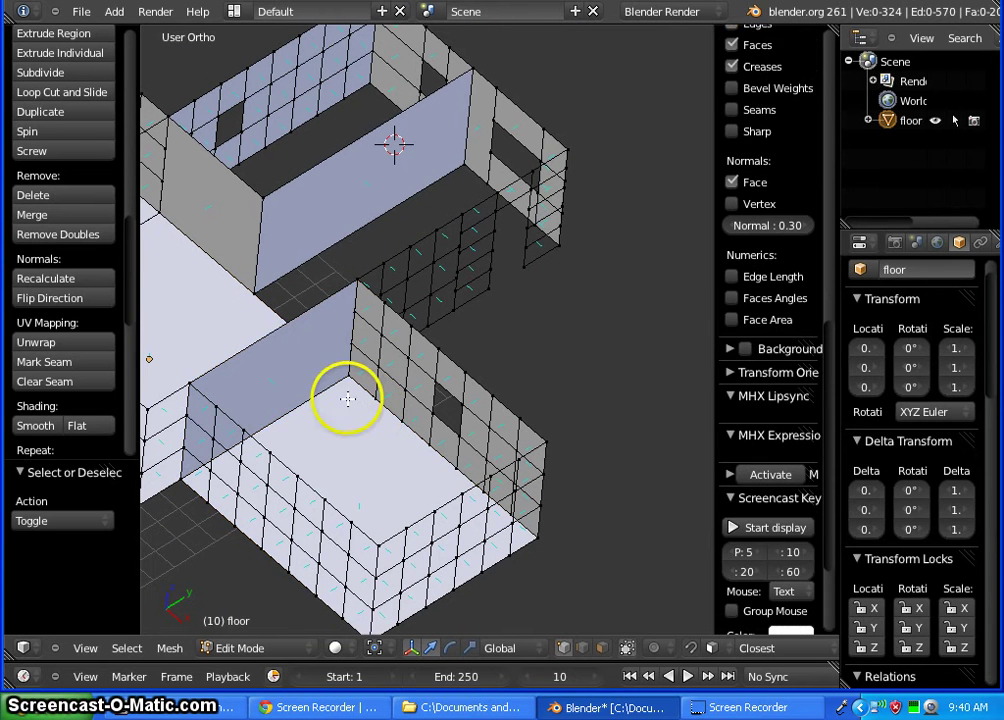
Try to divide the long partition inside the rear wing with six evenly spaced vertical loop cuts
{"action": "middle_click_drag", "start_coordinate": [410, 392], "coordinate": [494, 390]}
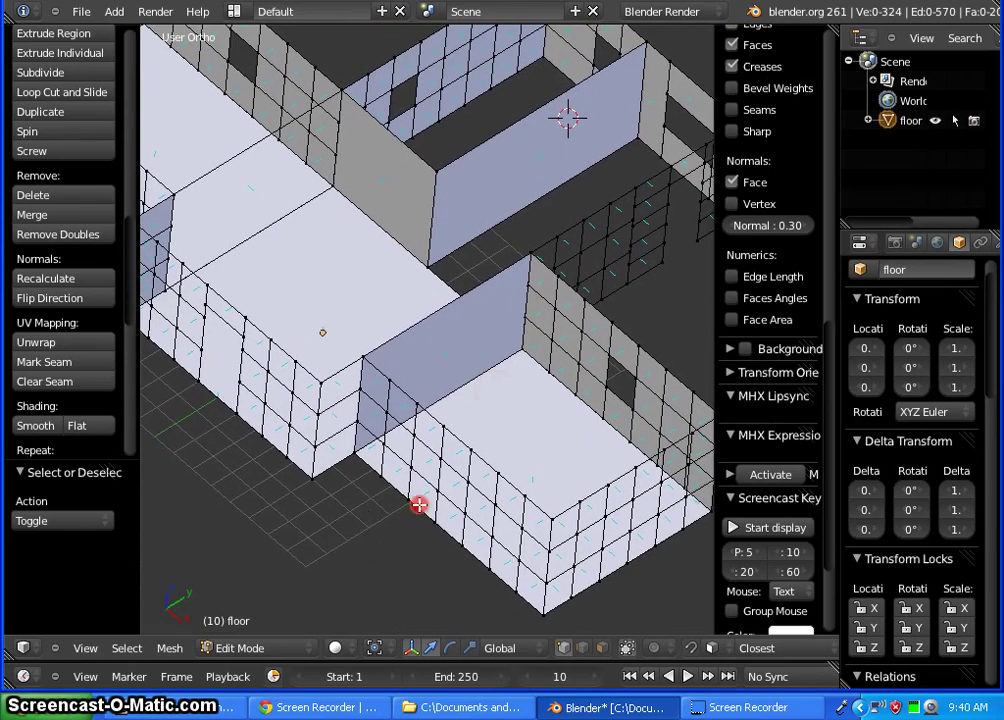
{"action": "middle_click_drag", "start_coordinate": [417, 502], "coordinate": [385, 492]}
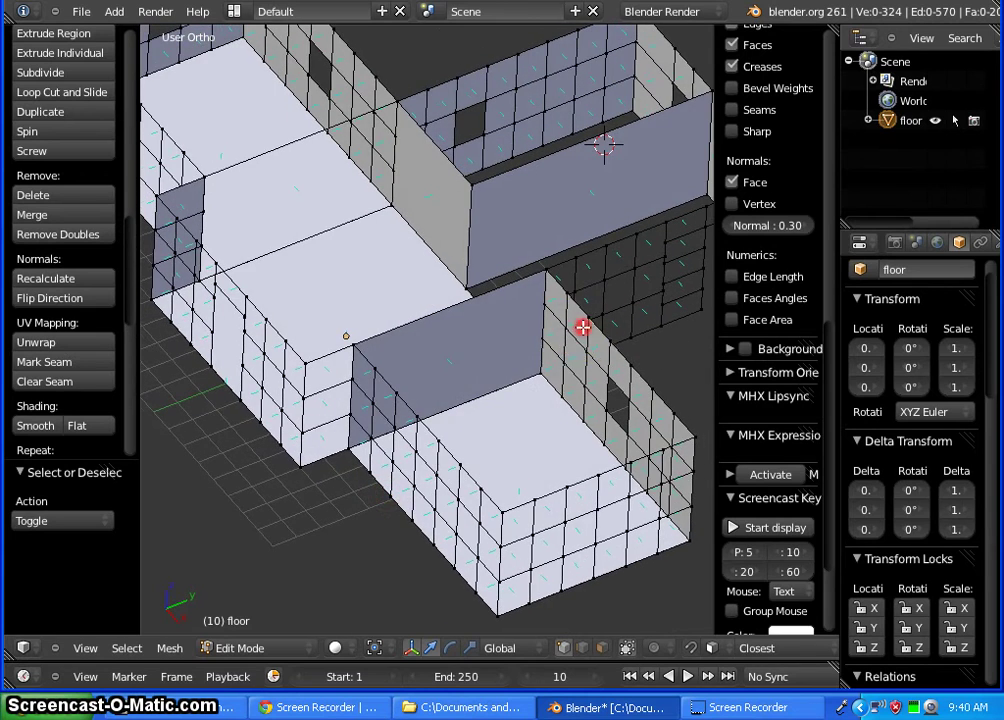
{"action": "middle_click_drag", "start_coordinate": [583, 325], "coordinate": [488, 311], "text": "shift"}
{"action": "middle_click_drag", "start_coordinate": [570, 358], "coordinate": [520, 339]}
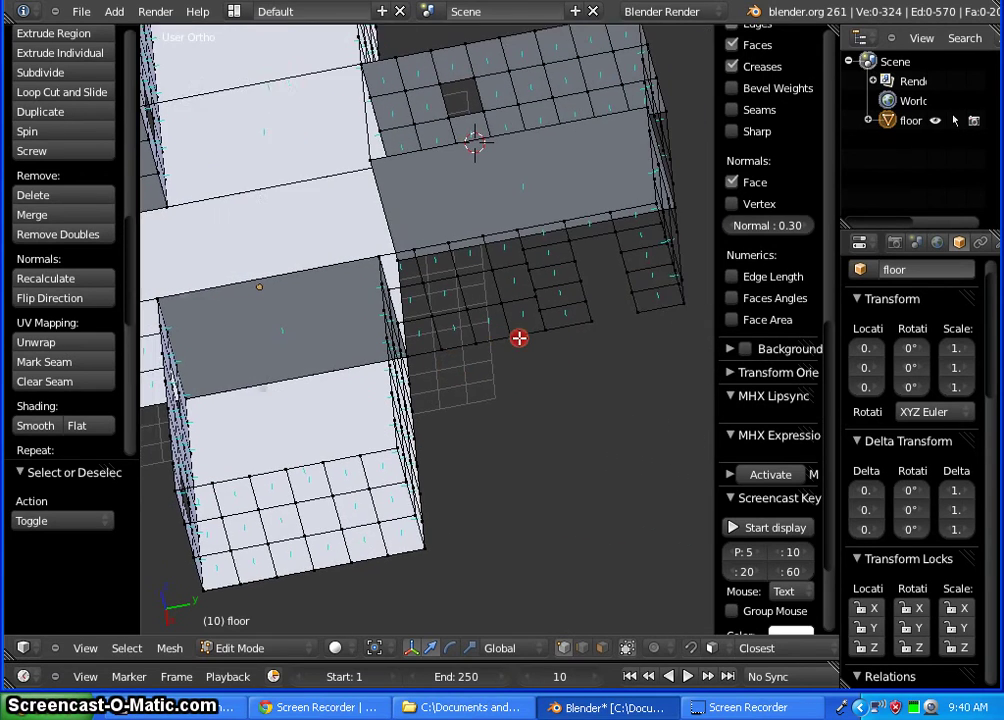
{"action": "middle_click_drag", "start_coordinate": [650, 325], "coordinate": [668, 357]}
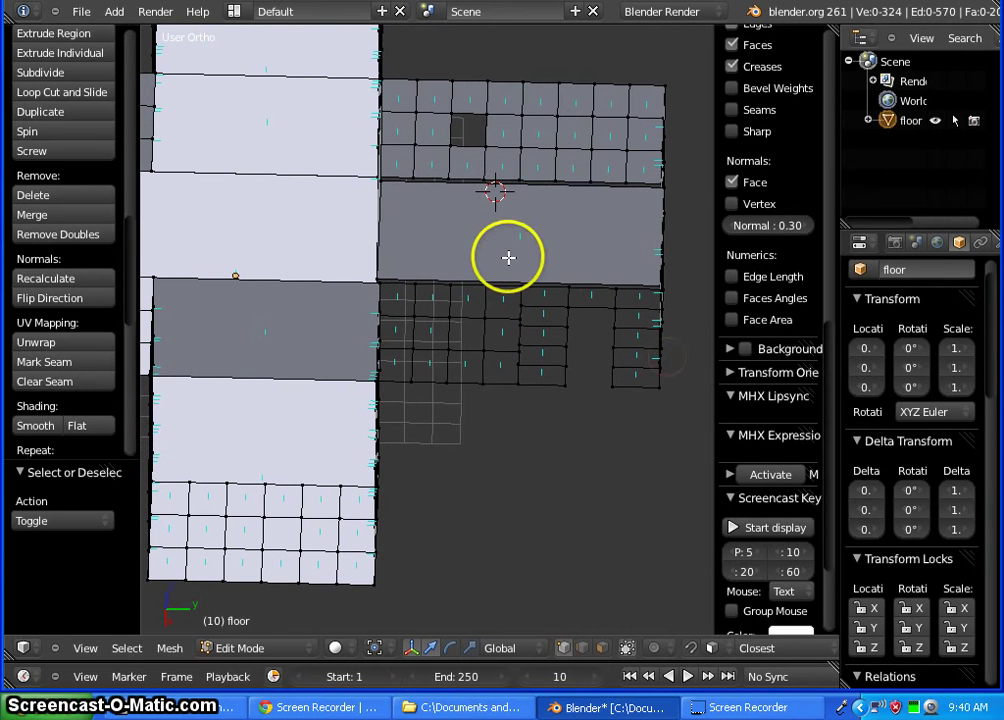
{"action": "key", "text": "ctrl+r"}
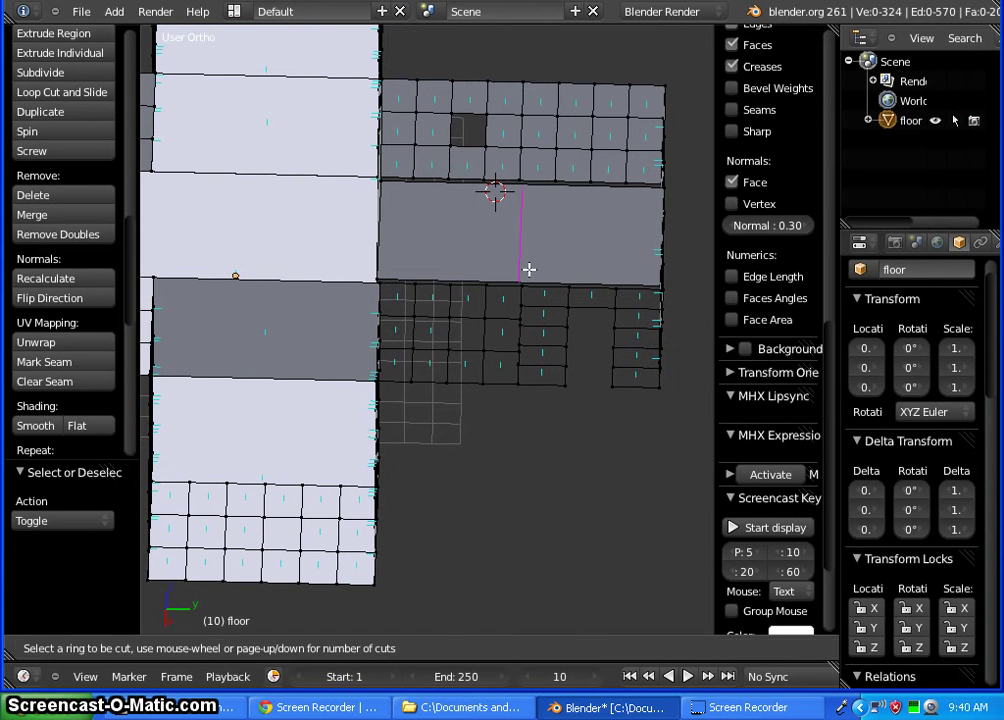
{"action": "scroll", "coordinate": [528, 269], "scroll_direction": "up", "scroll_amount": 2}
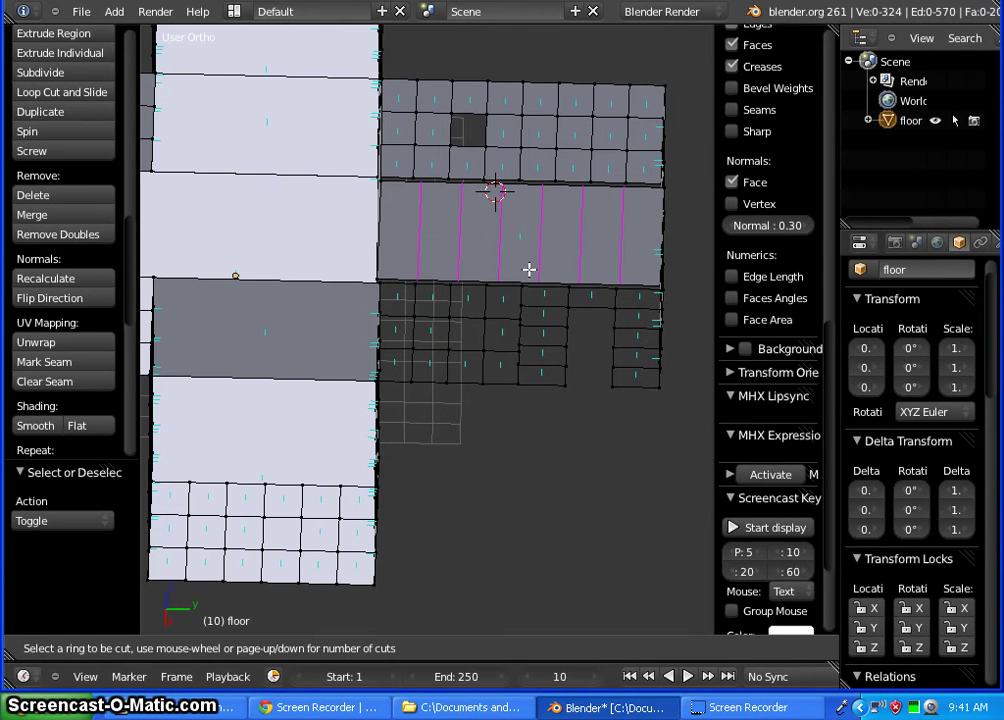
{"action": "left_click", "coordinate": [529, 269]}
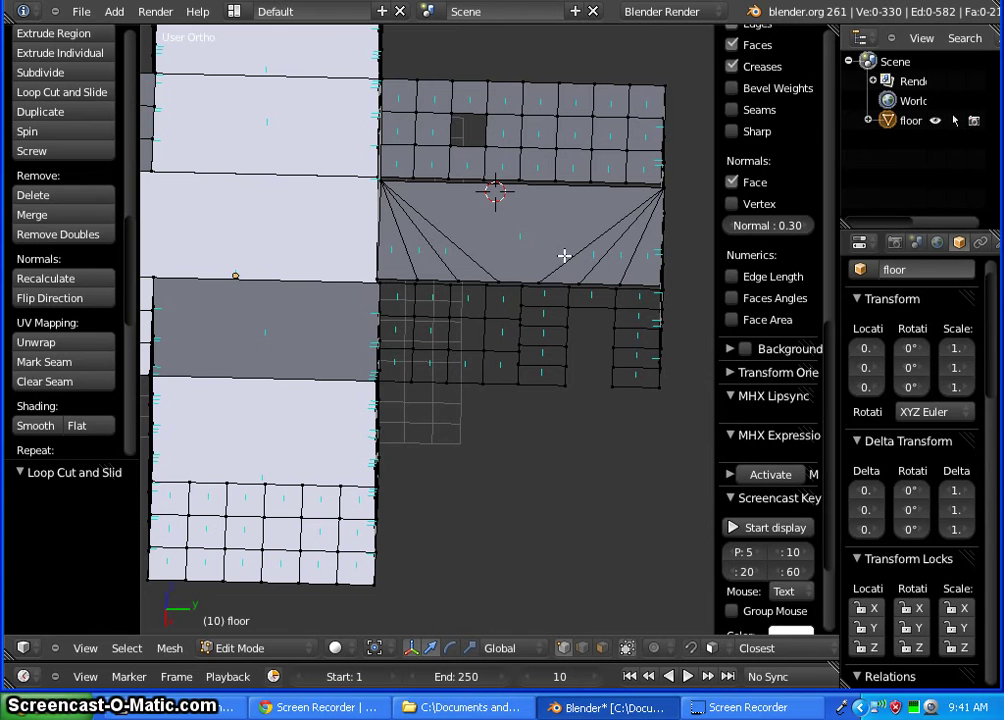
{"action": "left_click", "coordinate": [603, 645]}
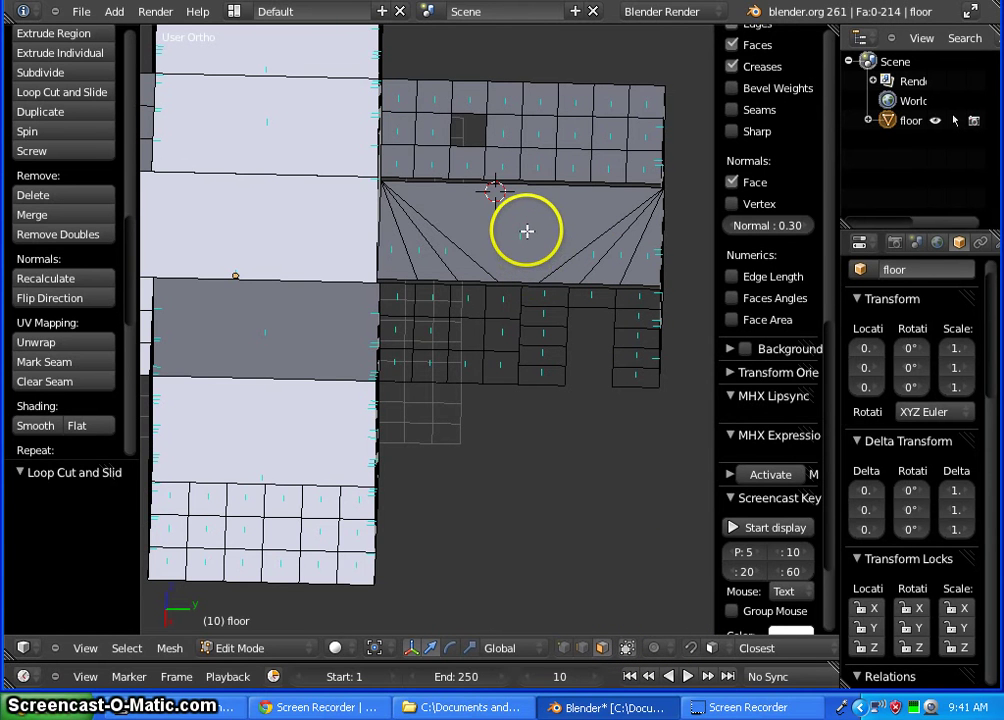
{"action": "right_click", "coordinate": [449, 257]}
{"action": "right_click", "coordinate": [419, 251], "text": "shift"}
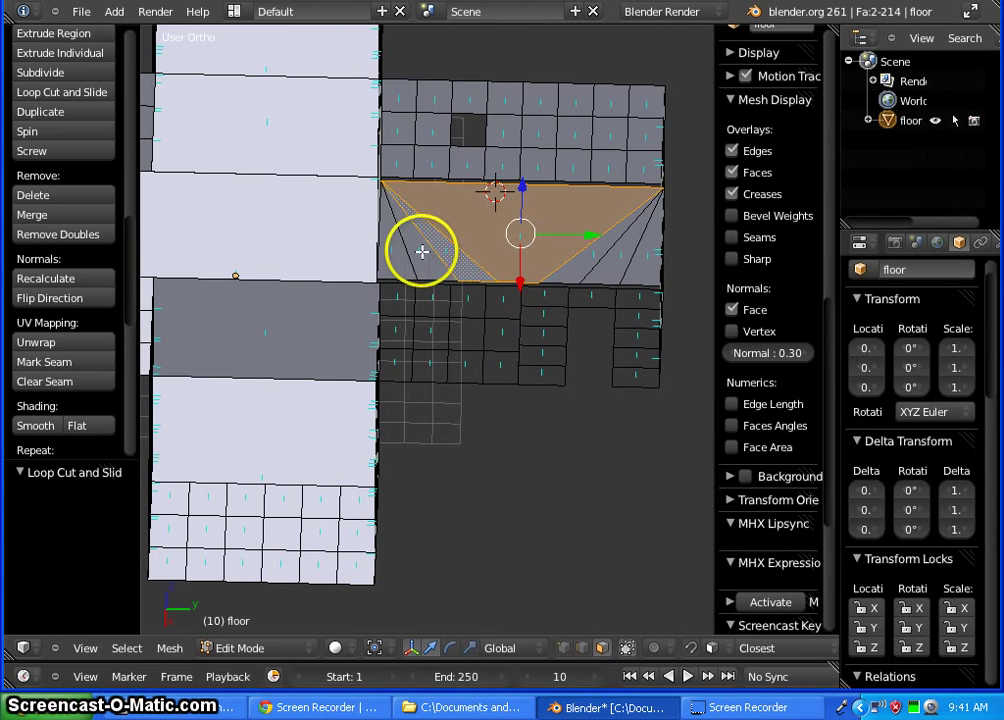
{"action": "right_click", "coordinate": [390, 251], "text": "shift"}
{"action": "right_click", "coordinate": [391, 252], "text": "shift"}
{"action": "right_click", "coordinate": [587, 258], "text": "shift"}
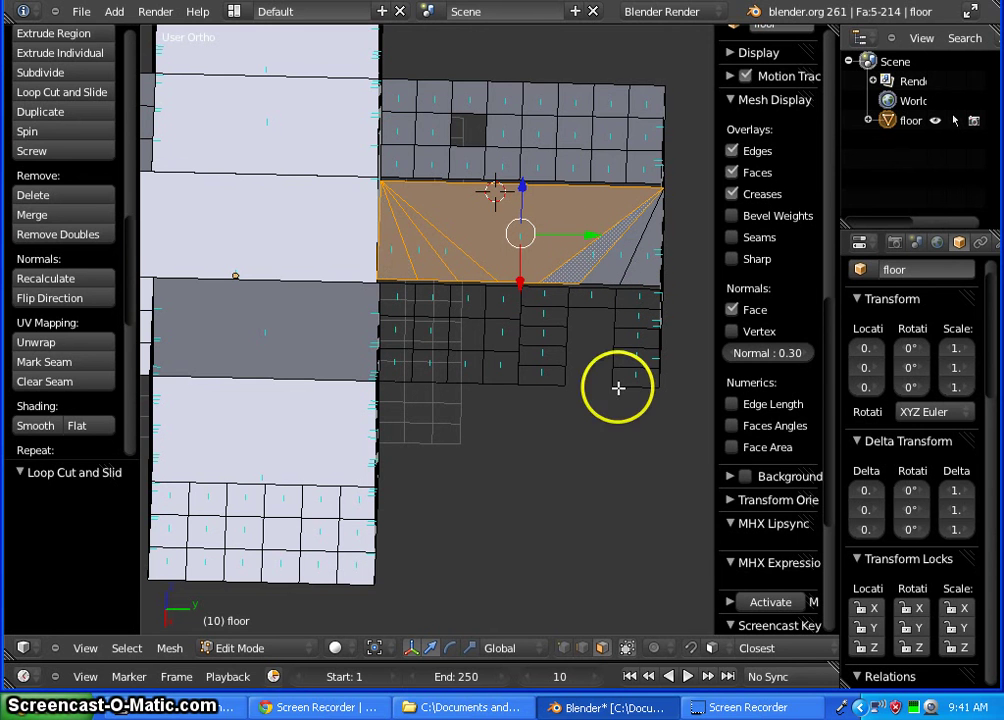
{"action": "key", "text": "a"}
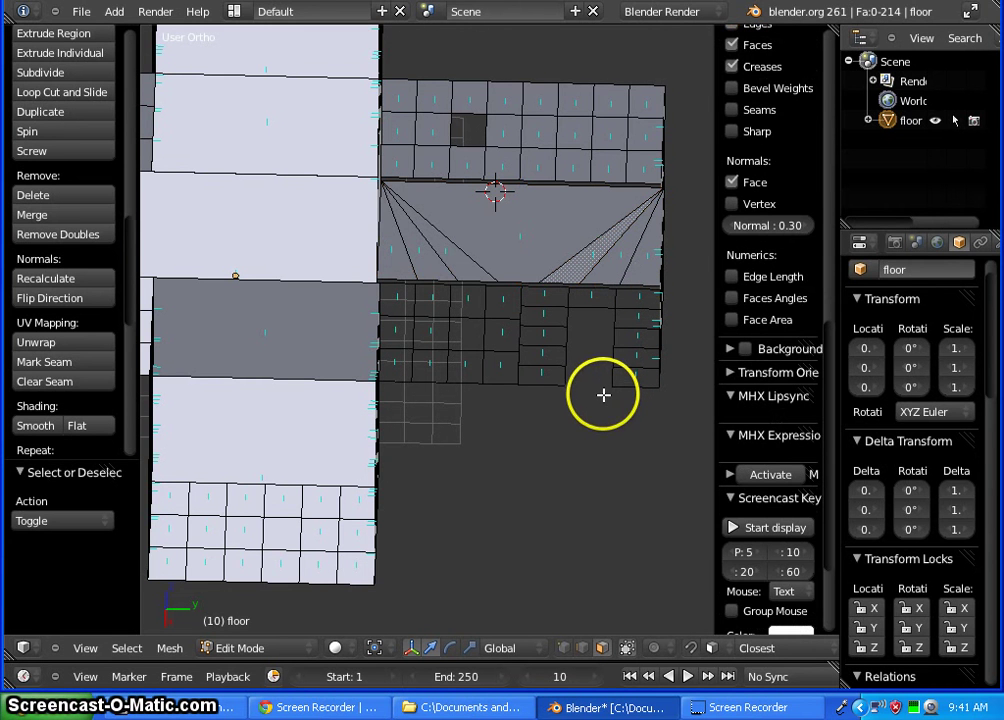
Delete the rear wing partition's upper edge and all its diagonal edges, using edge selection
{"action": "left_click", "coordinate": [582, 648]}
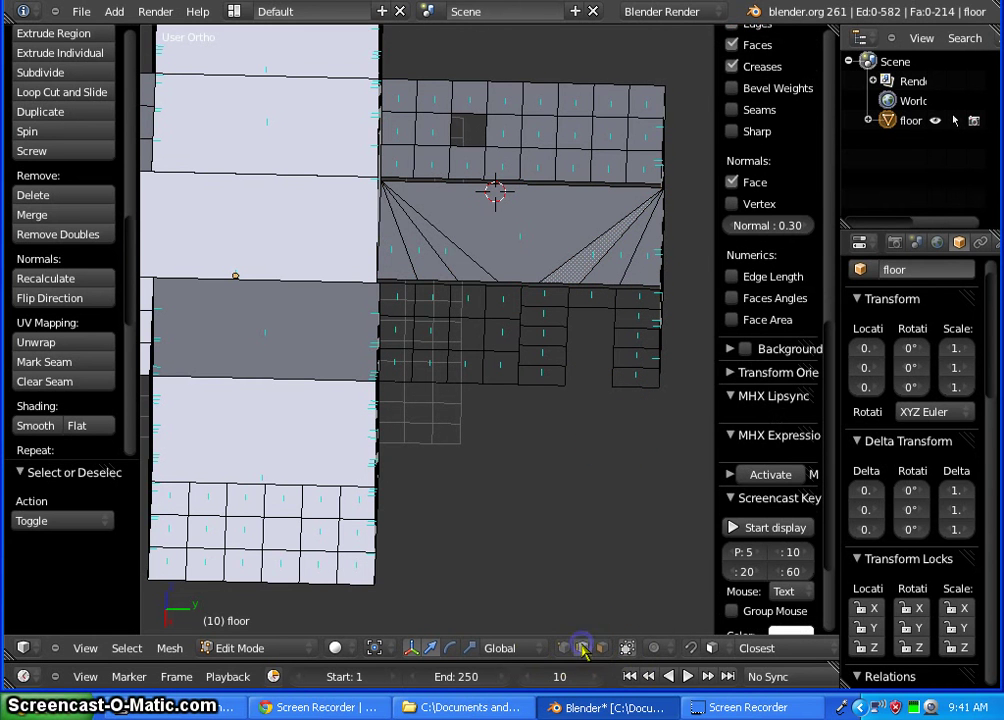
{"action": "right_click", "coordinate": [525, 188]}
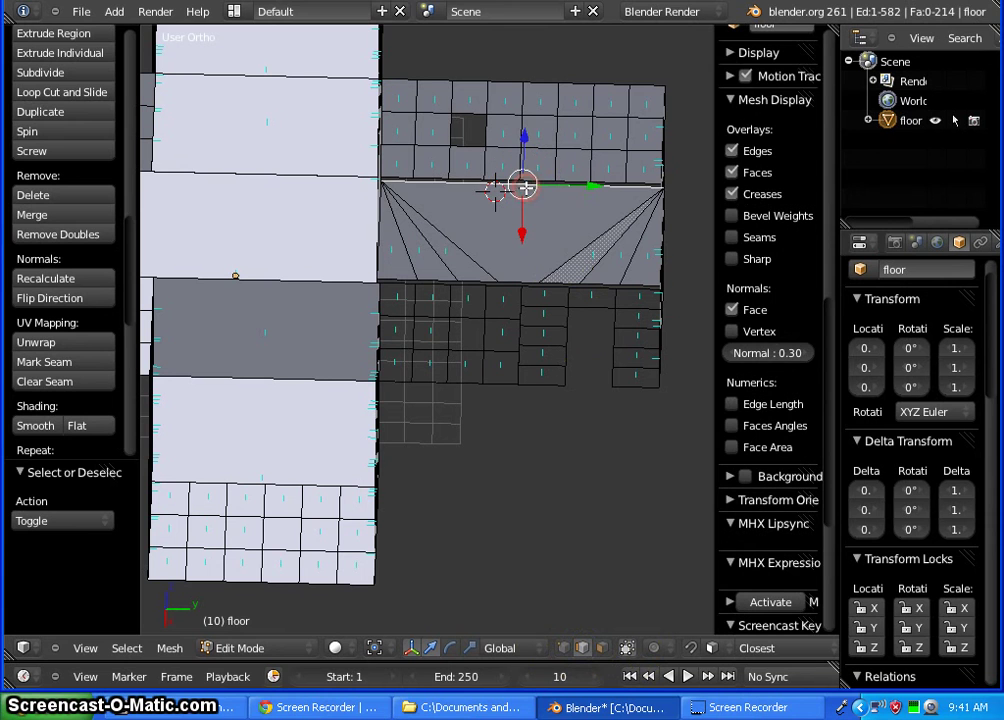
{"action": "right_click", "coordinate": [589, 246], "text": "shift"}
{"action": "right_click", "coordinate": [610, 251], "text": "shift"}
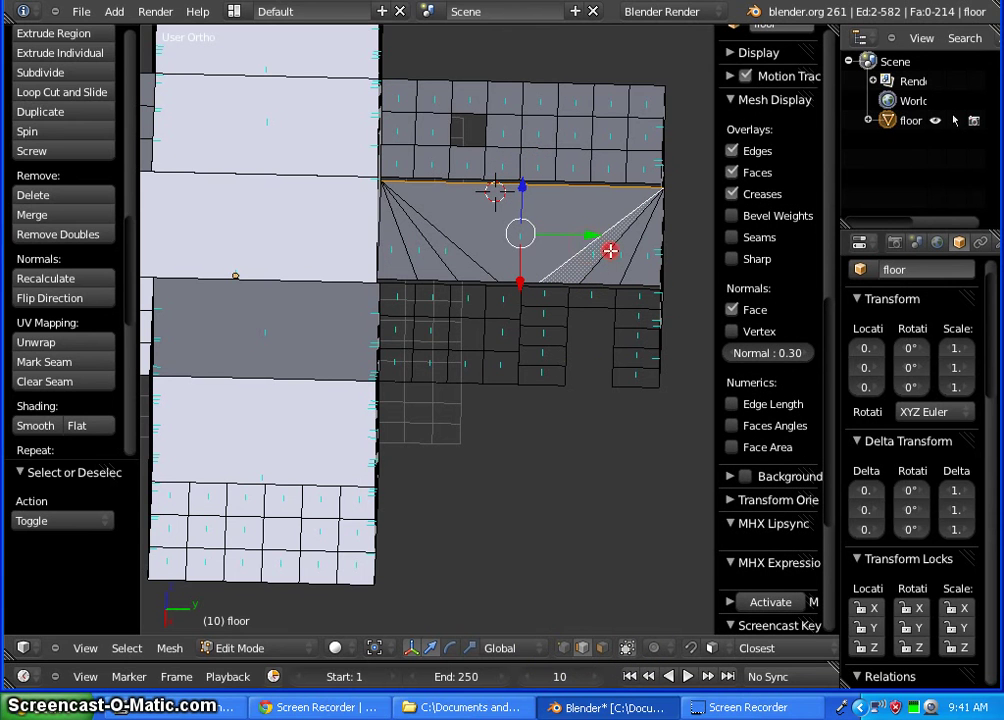
{"action": "right_click", "coordinate": [460, 244], "text": "shift"}
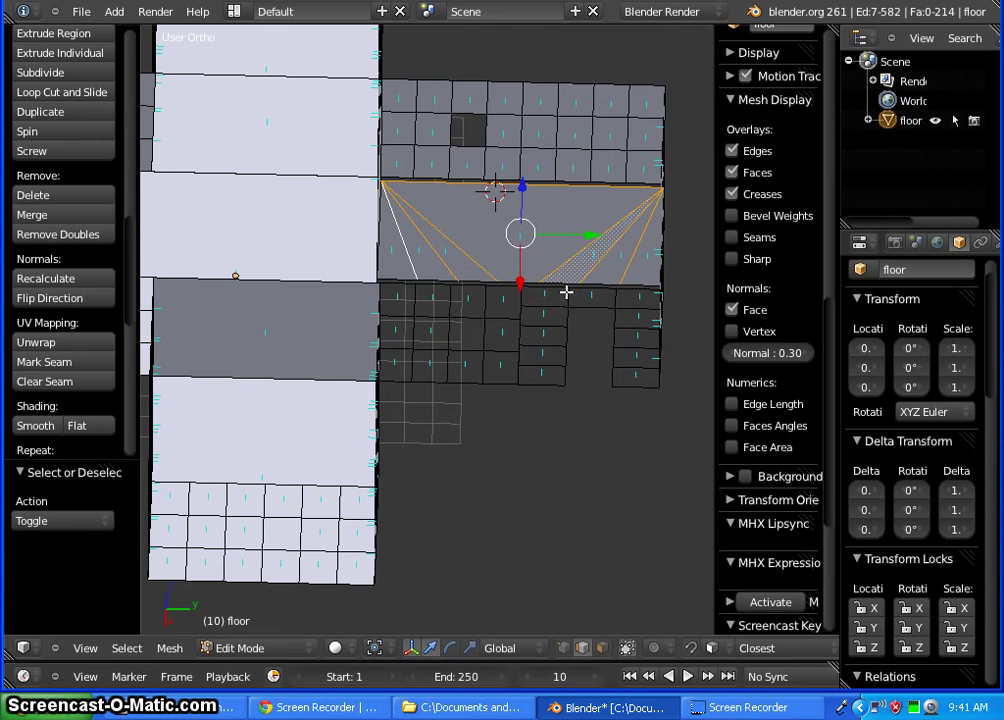
{"action": "key", "text": "x"}
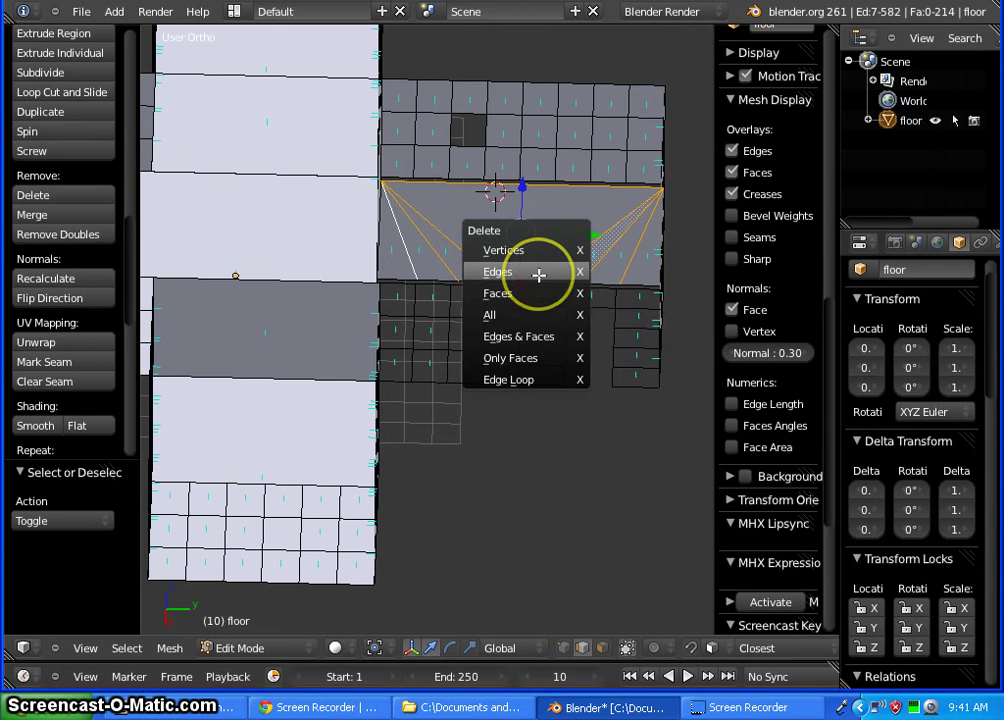
{"action": "left_click", "coordinate": [539, 273]}
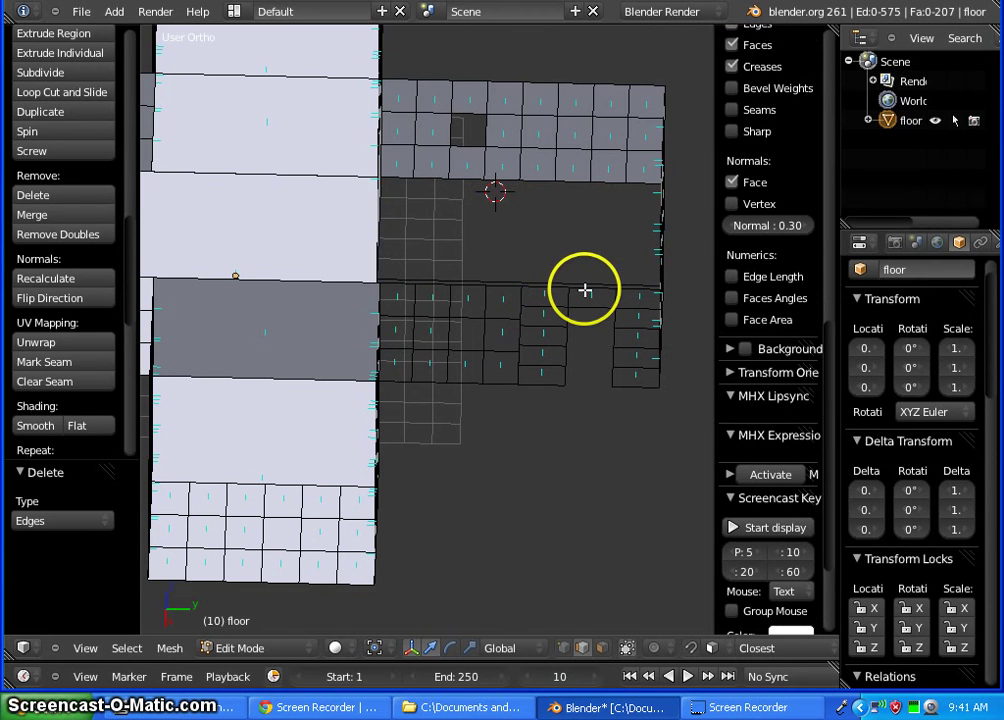
Delete four of the leftover vertices along the partition's base line, keeping the two adjacent ones that span the doorway-width segment
{"action": "scroll", "coordinate": [587, 287], "scroll_direction": "up", "scroll_amount": 1}
{"action": "middle_click_drag", "start_coordinate": [556, 318], "coordinate": [563, 613]}
{"action": "left_click", "coordinate": [564, 648]}
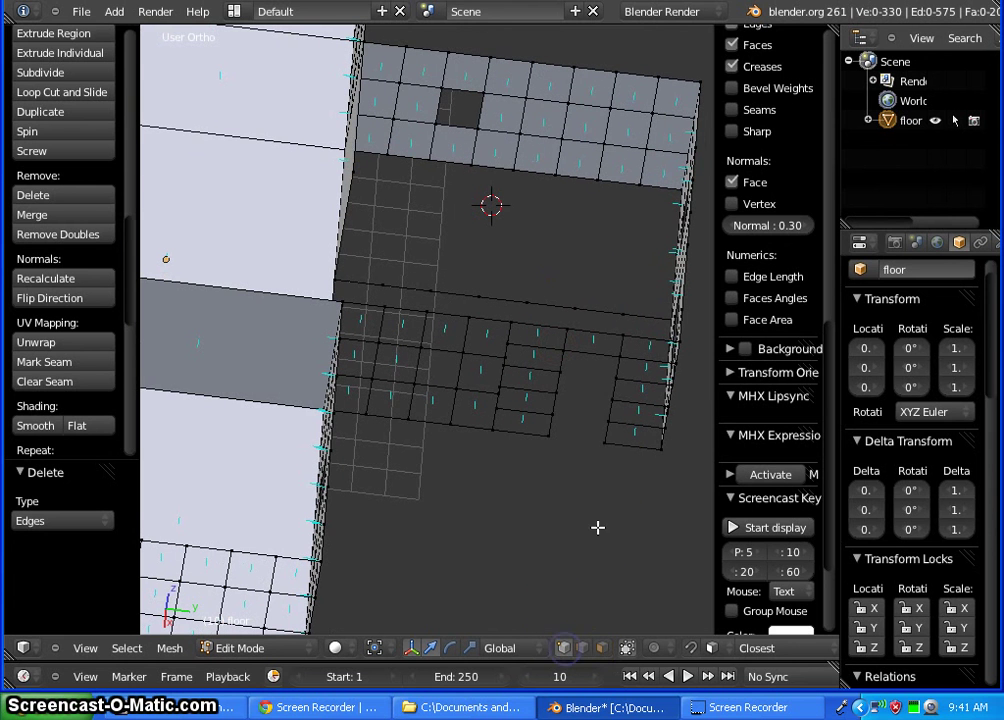
{"action": "right_click", "coordinate": [622, 315]}
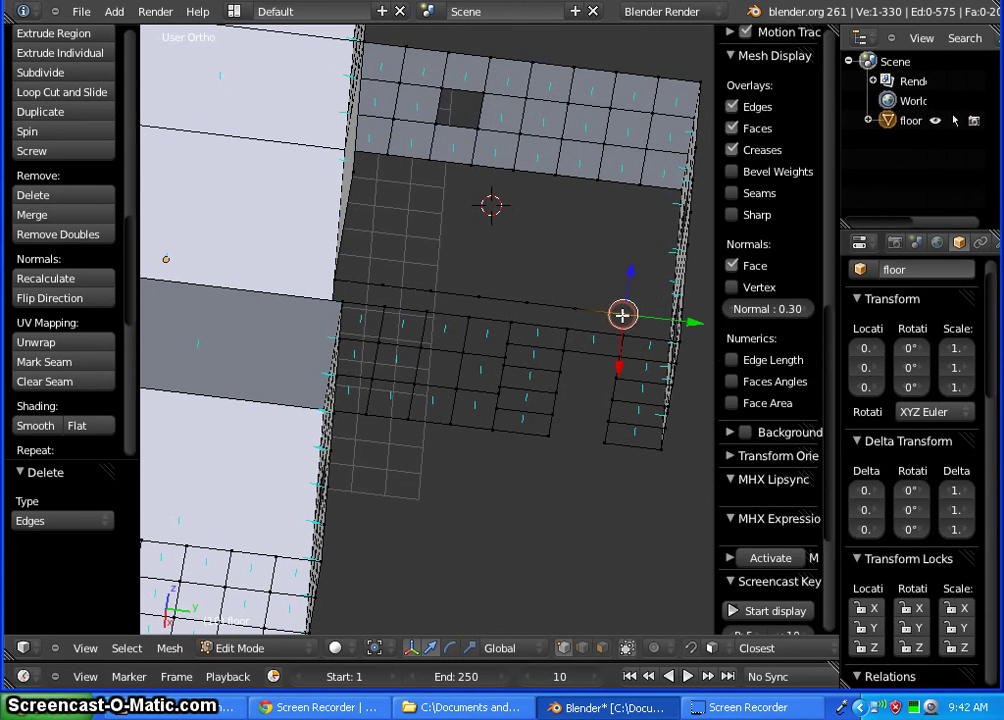
{"action": "right_click", "coordinate": [478, 292], "text": "shift"}
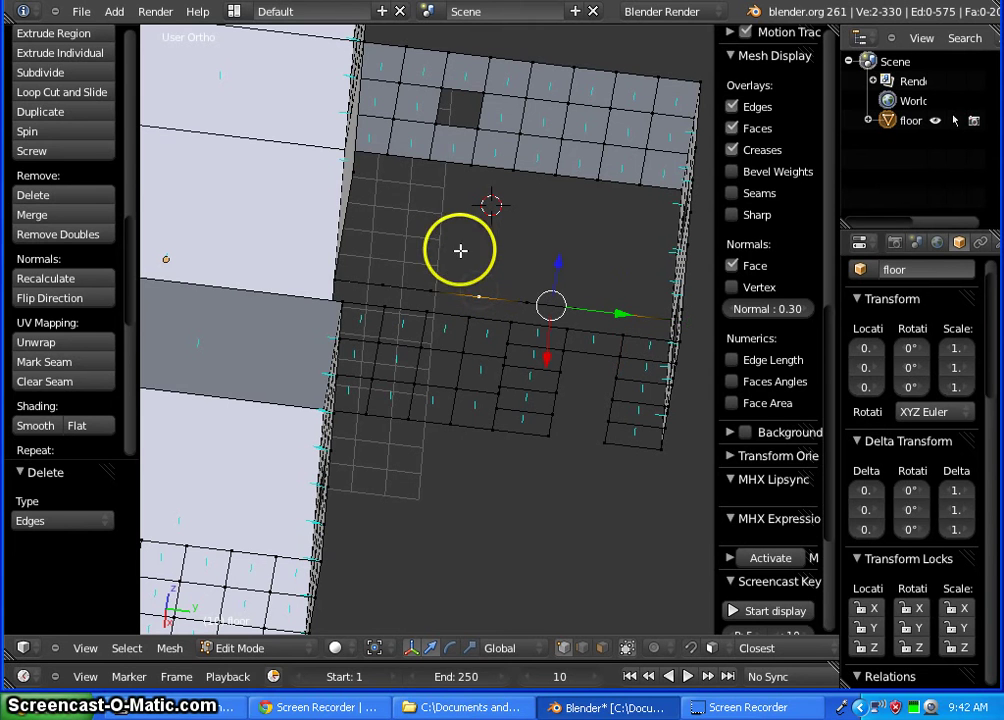
{"action": "right_click", "coordinate": [428, 291], "text": "shift"}
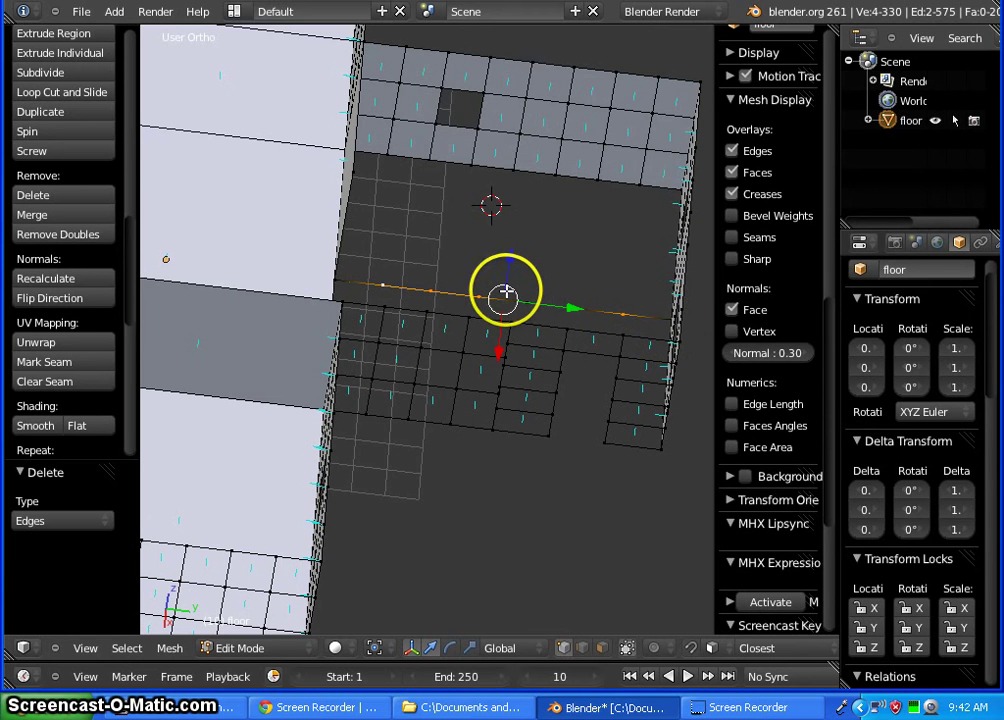
{"action": "key", "text": "x"}
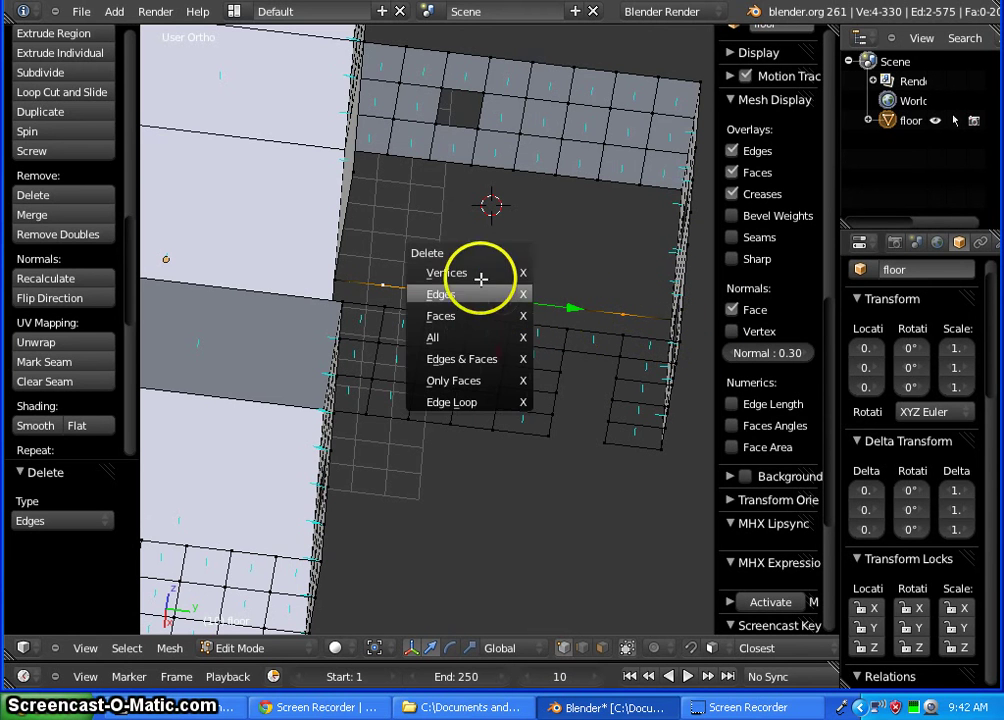
{"action": "left_click", "coordinate": [478, 272]}
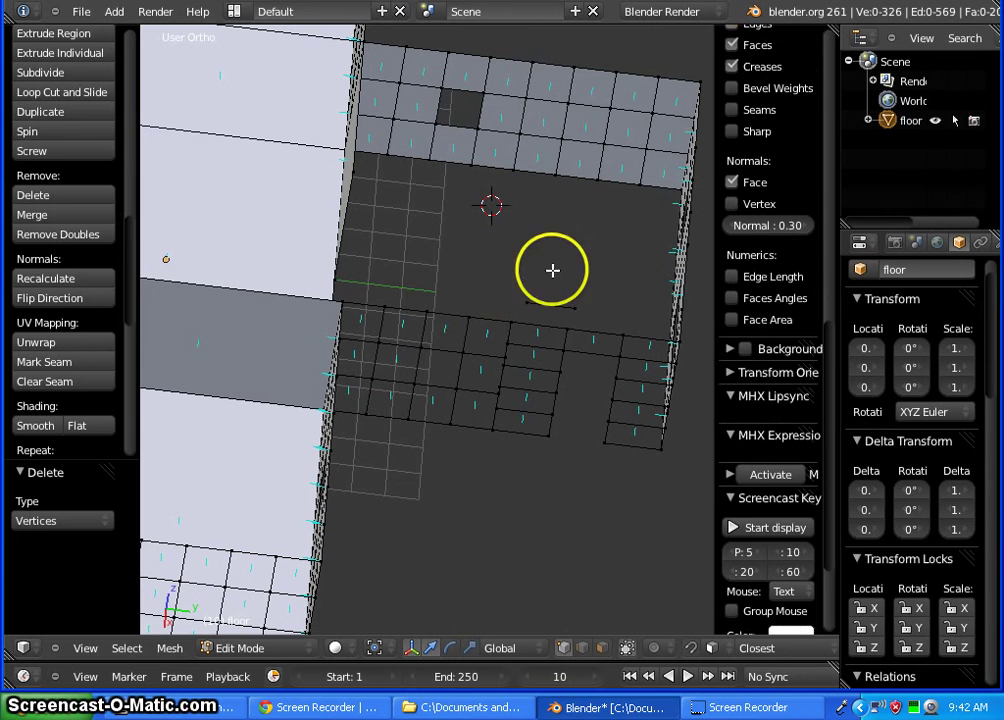
Extrude the remaining two-vertex base segment 5 units upward along the global Z axis
{"action": "right_click", "coordinate": [574, 308]}
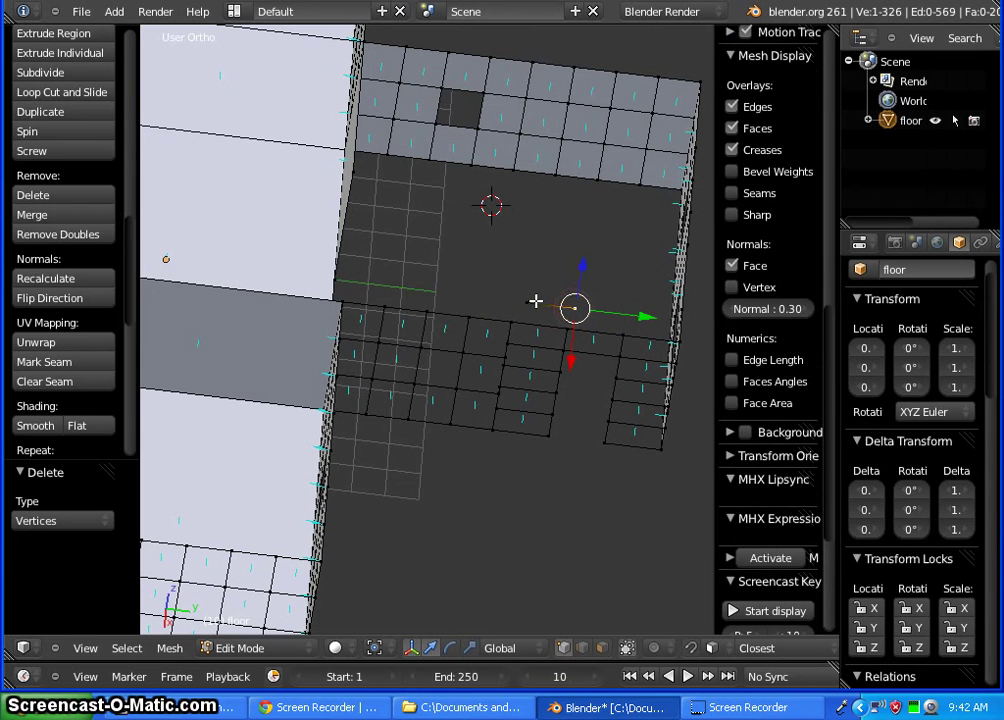
{"action": "right_click", "coordinate": [530, 302], "text": "shift"}
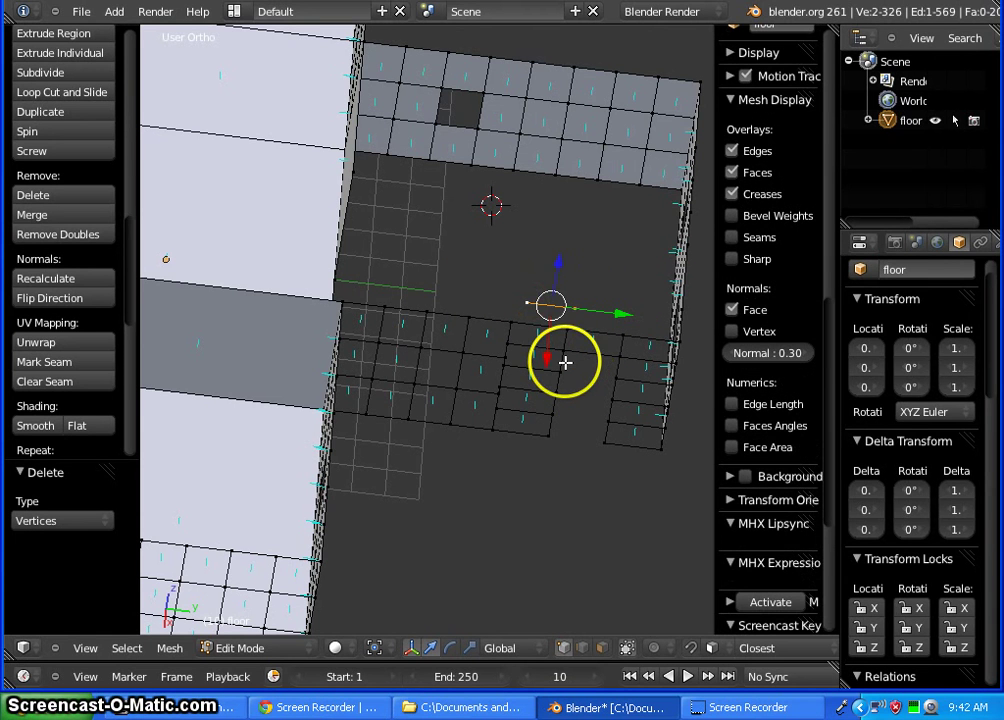
{"action": "key", "text": "e"}
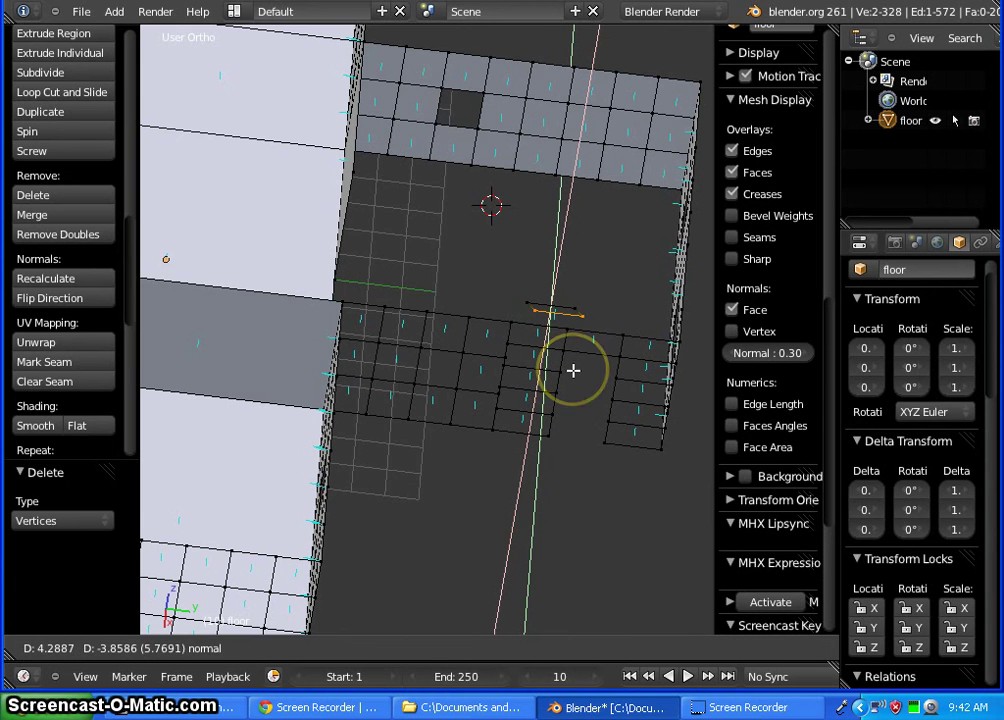
{"action": "key", "text": "z"}
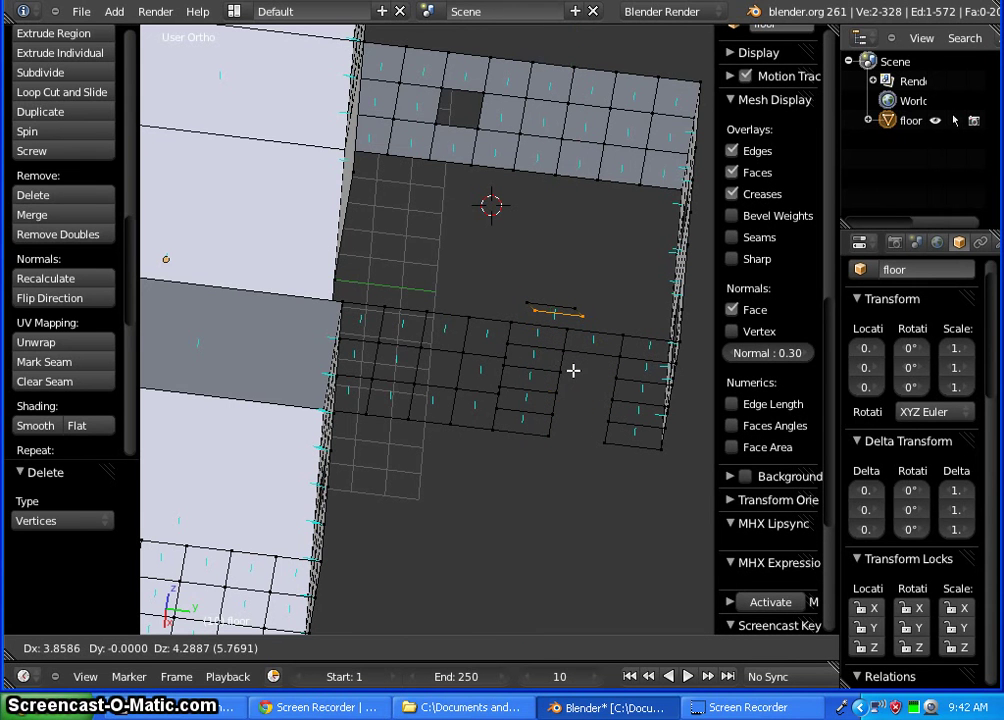
{"action": "key", "text": "z"}
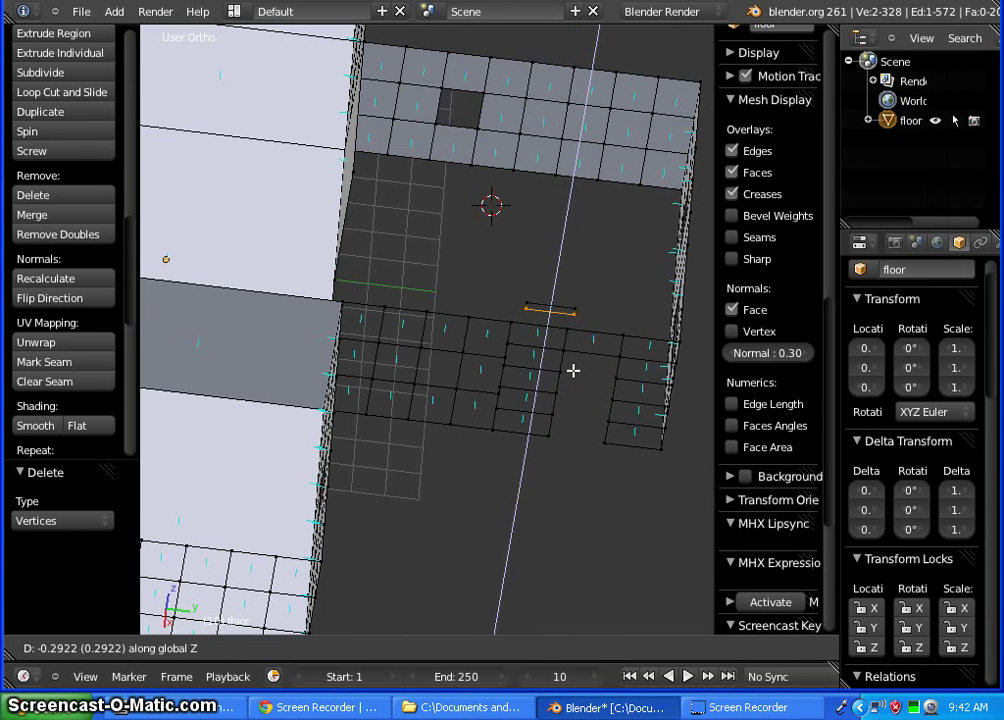
{"action": "type", "text": "5"}
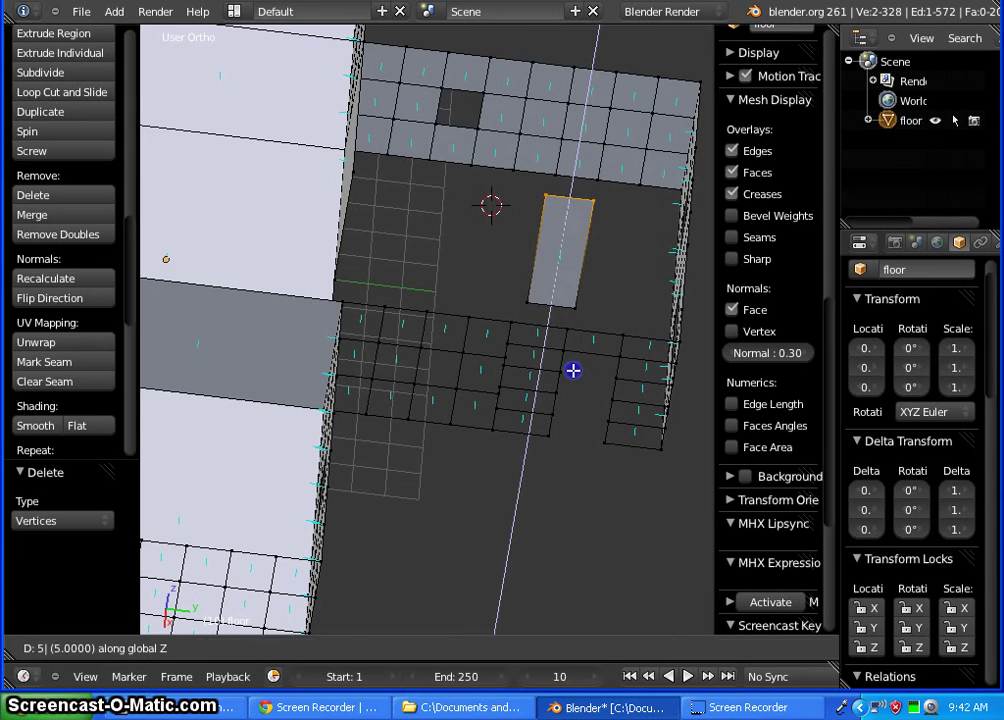
{"action": "left_click", "coordinate": [573, 371]}
Select the outer wall's lower vertex in line with the extruded panel
{"action": "middle_click_drag", "start_coordinate": [515, 430], "coordinate": [570, 401]}
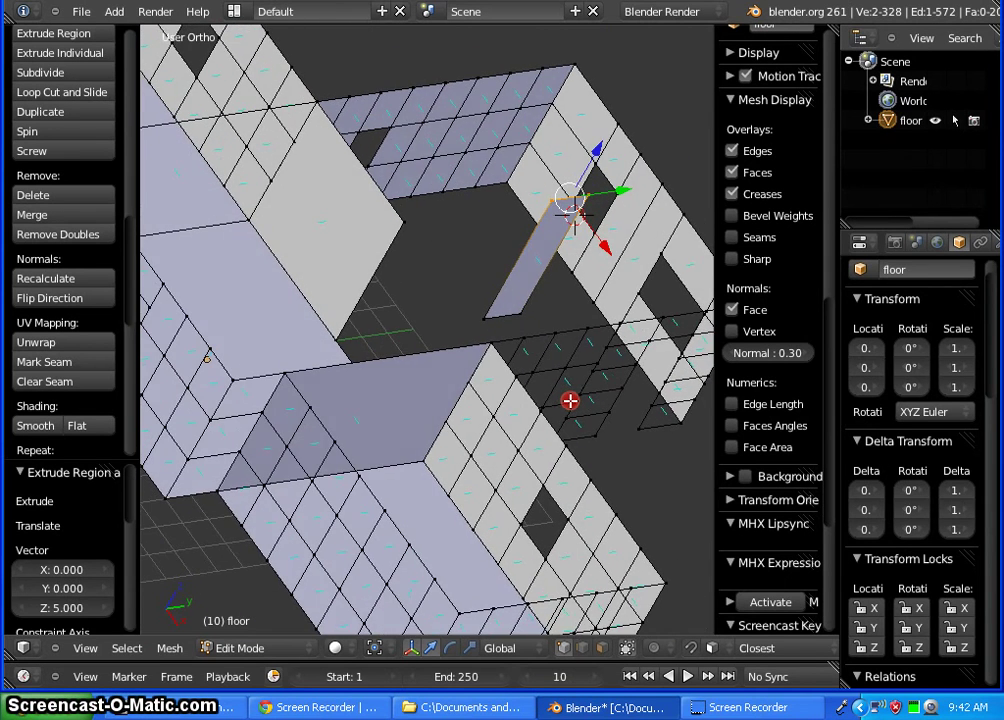
{"action": "right_click", "coordinate": [594, 301]}
{"action": "key", "text": "x"}
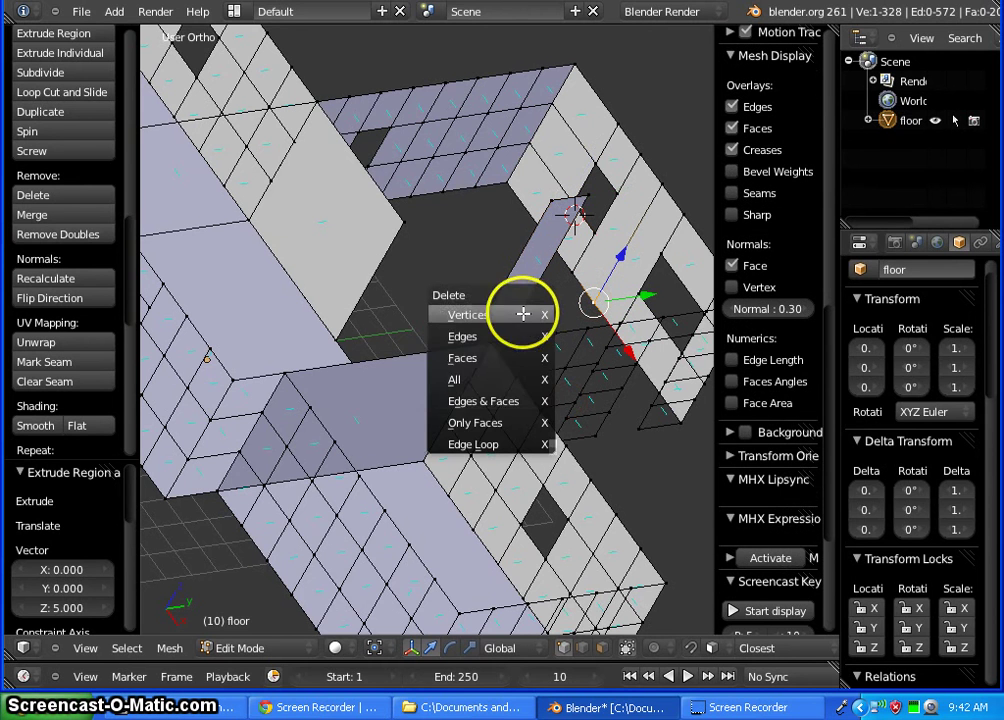
{"action": "right_click", "coordinate": [521, 313]}
{"action": "key", "text": "Escape"}
{"action": "key", "text": "Escape"}
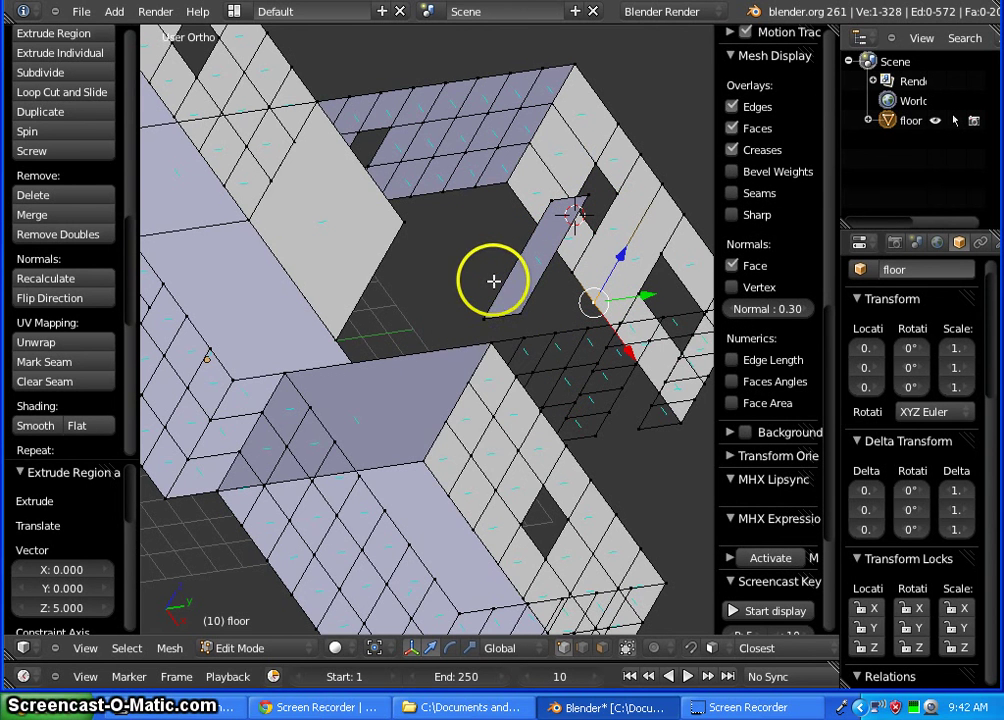
{"action": "key", "text": "x"}
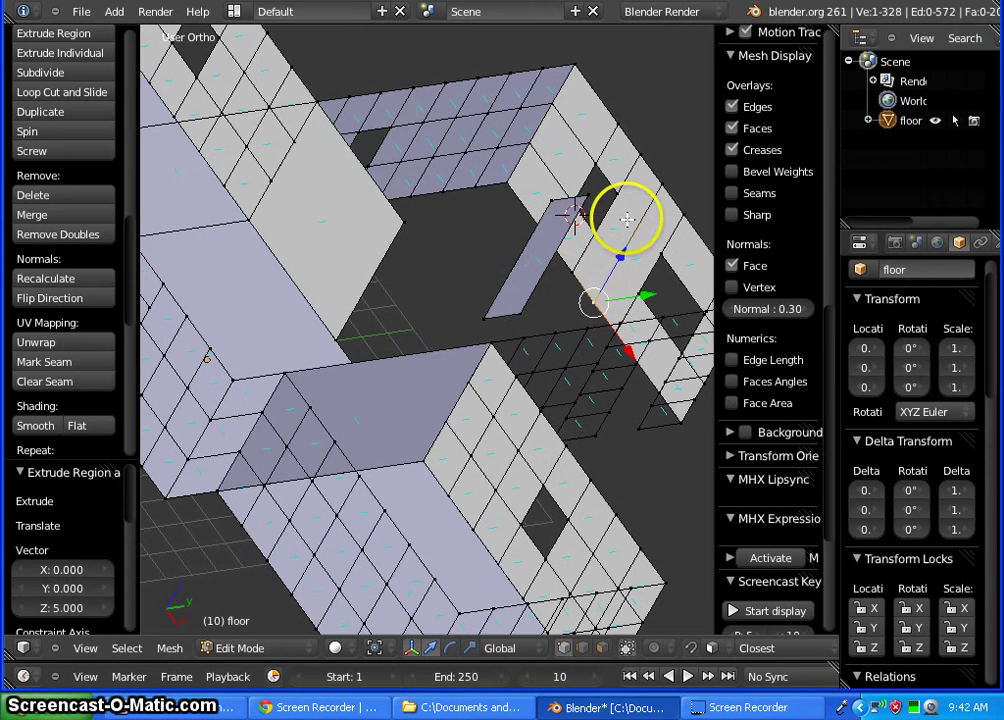
Add the outer wall's upper vertex and the panel's two nearest corners to the selection and fill a face between them
{"action": "middle_click_drag", "start_coordinate": [207, 359], "coordinate": [176, 376]}
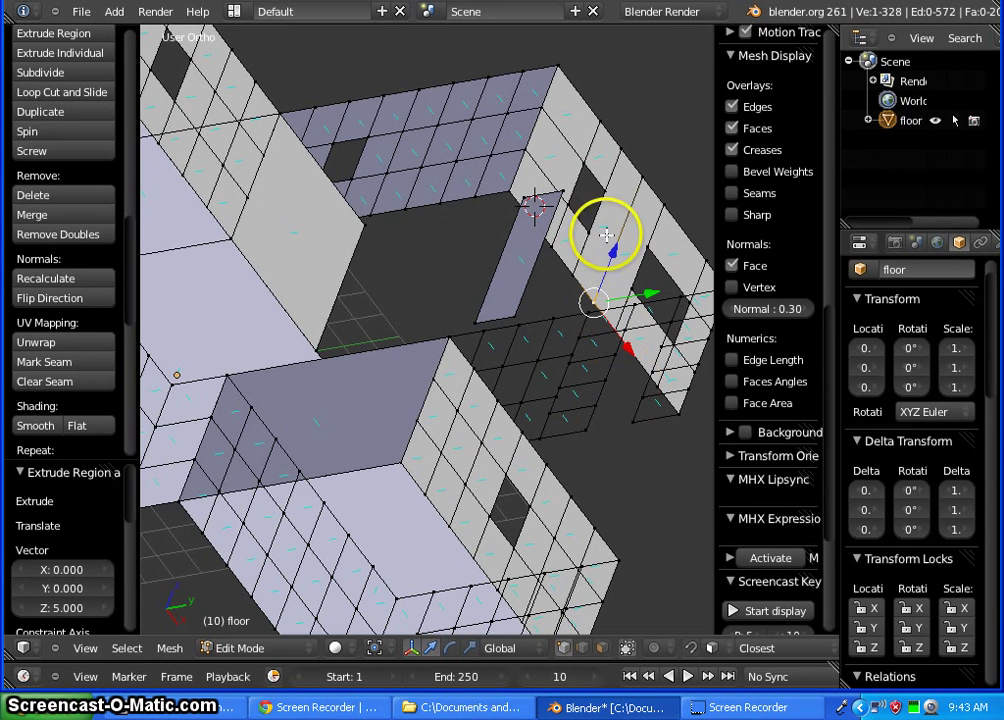
{"action": "left_click", "coordinate": [639, 180], "text": "shift"}
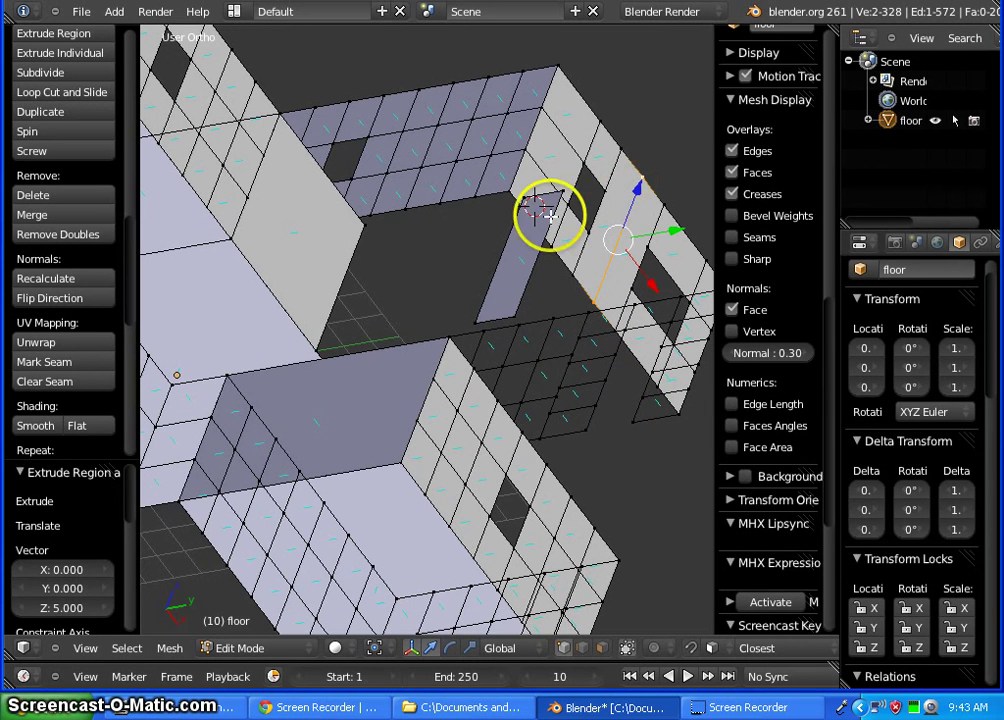
{"action": "left_click", "coordinate": [560, 186], "text": "shift"}
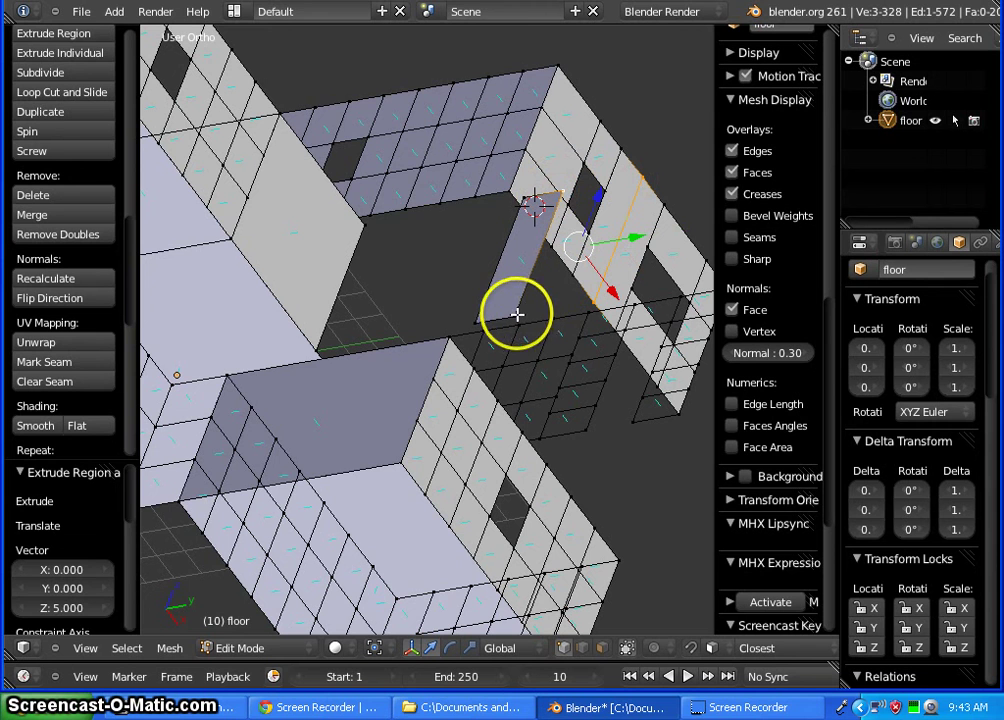
{"action": "key", "text": "f"}
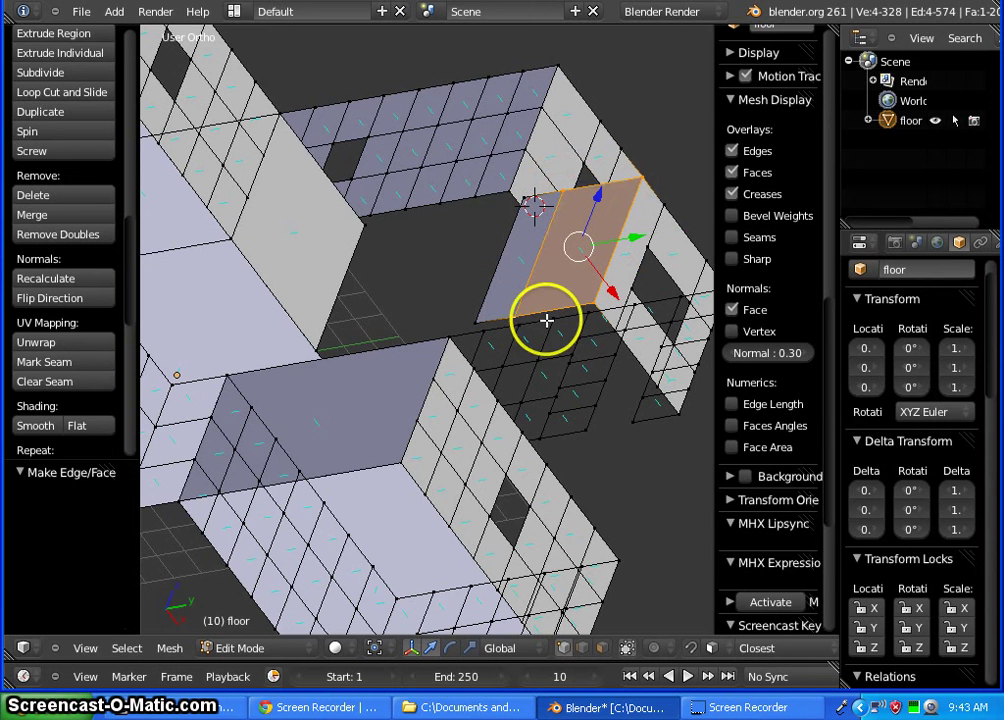
Fill a partition face between the panel's inner edge and the vertical edge of the central section's wall, using their four corner vertices
{"action": "right_click", "coordinate": [533, 202]}
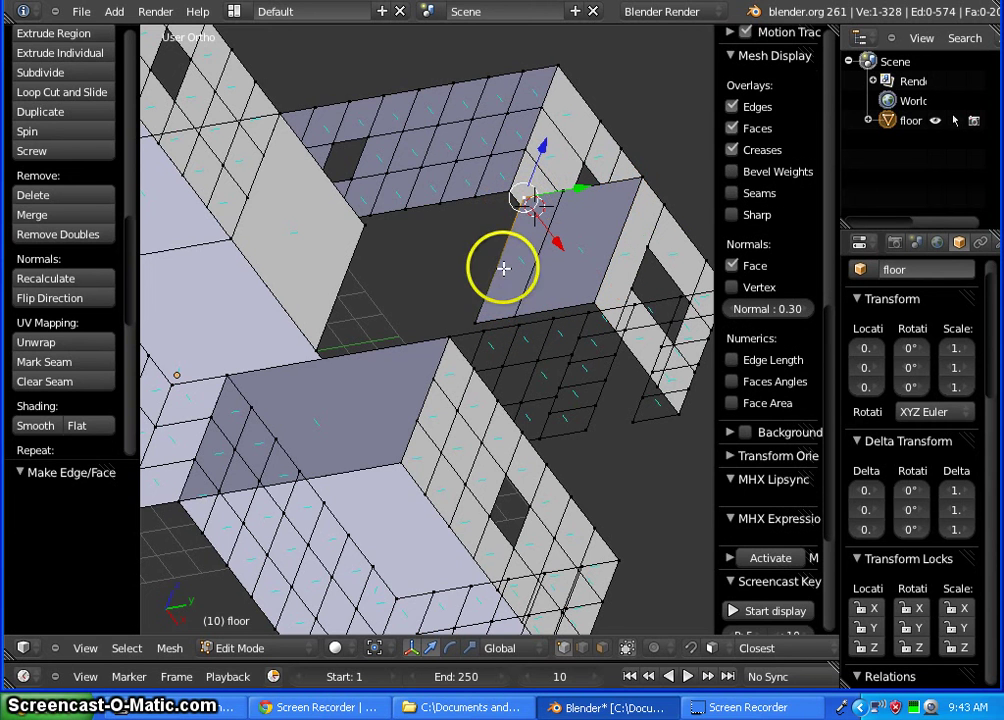
{"action": "left_click", "coordinate": [475, 320]}
{"action": "right_click", "coordinate": [475, 320], "text": "shift"}
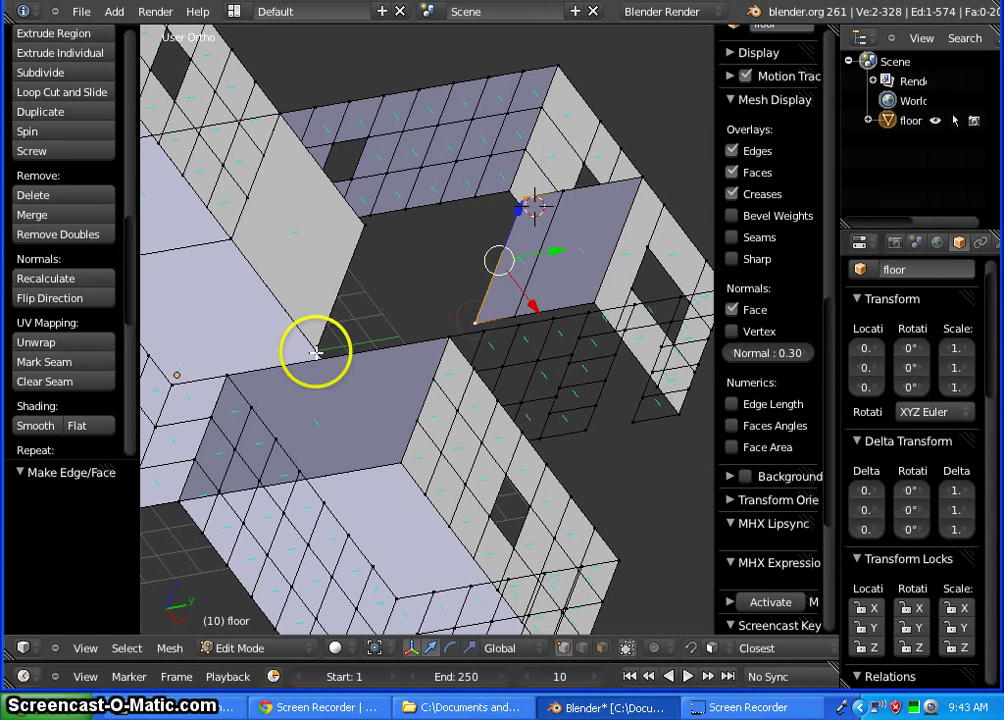
{"action": "right_click", "coordinate": [316, 350], "text": "shift"}
{"action": "right_click", "coordinate": [362, 226], "text": "shift"}
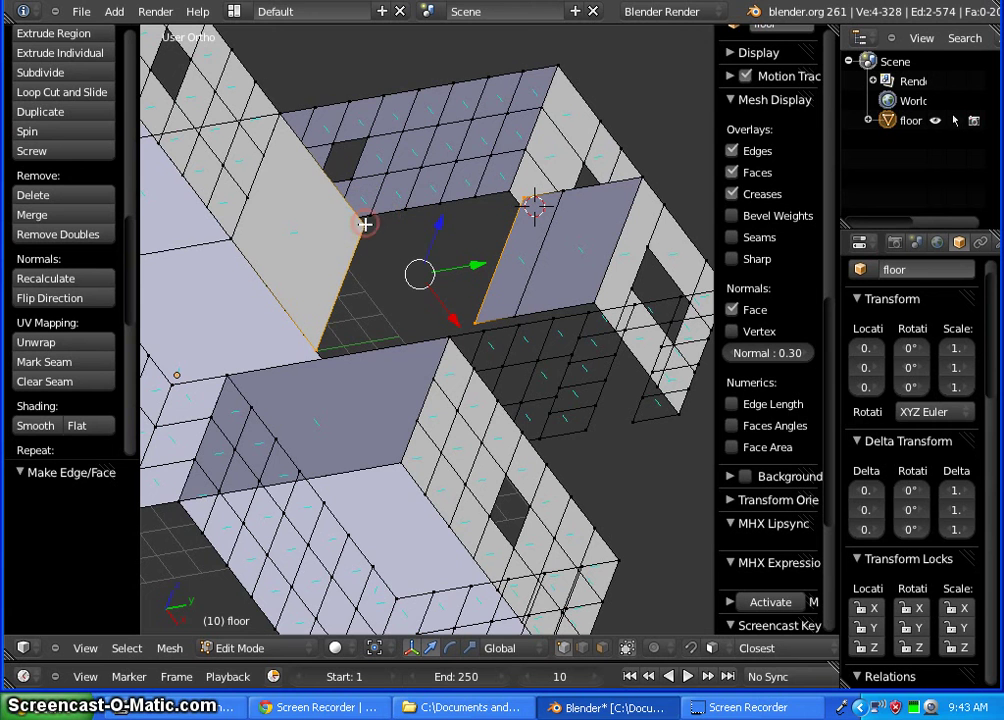
{"action": "key", "text": "f"}
{"action": "left_click", "coordinate": [608, 414]}
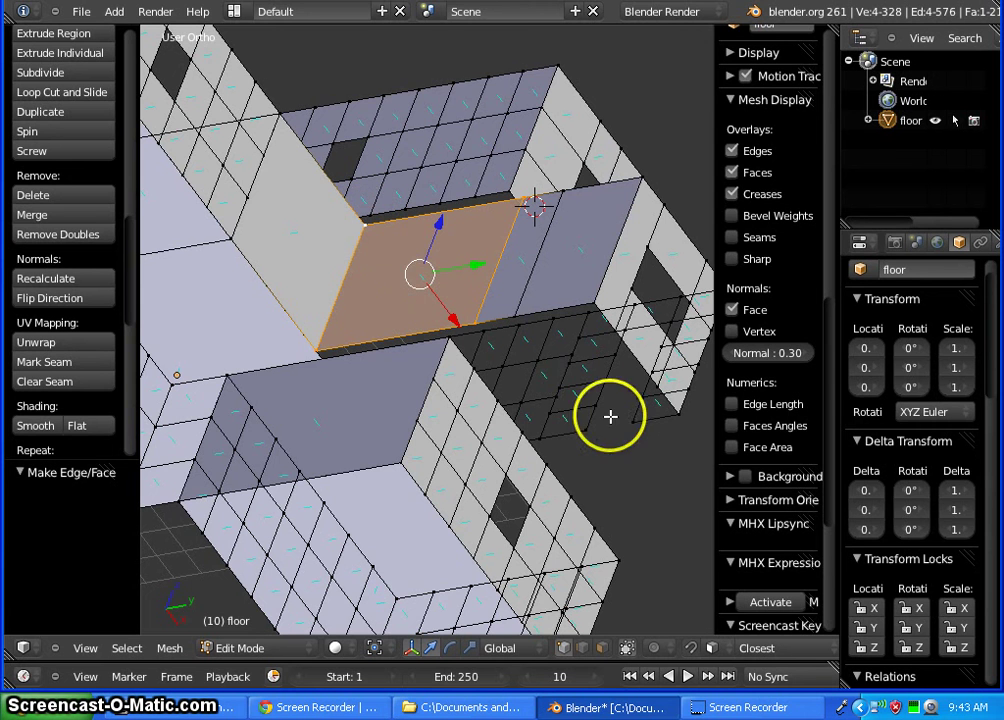
Add a four-cut horizontal loop cut through the rear wing's partition faces, keeping the cuts evenly spaced without sliding
{"action": "middle_click_drag", "start_coordinate": [608, 414], "coordinate": [610, 470]}
{"action": "middle_click_drag", "start_coordinate": [544, 392], "coordinate": [557, 395]}
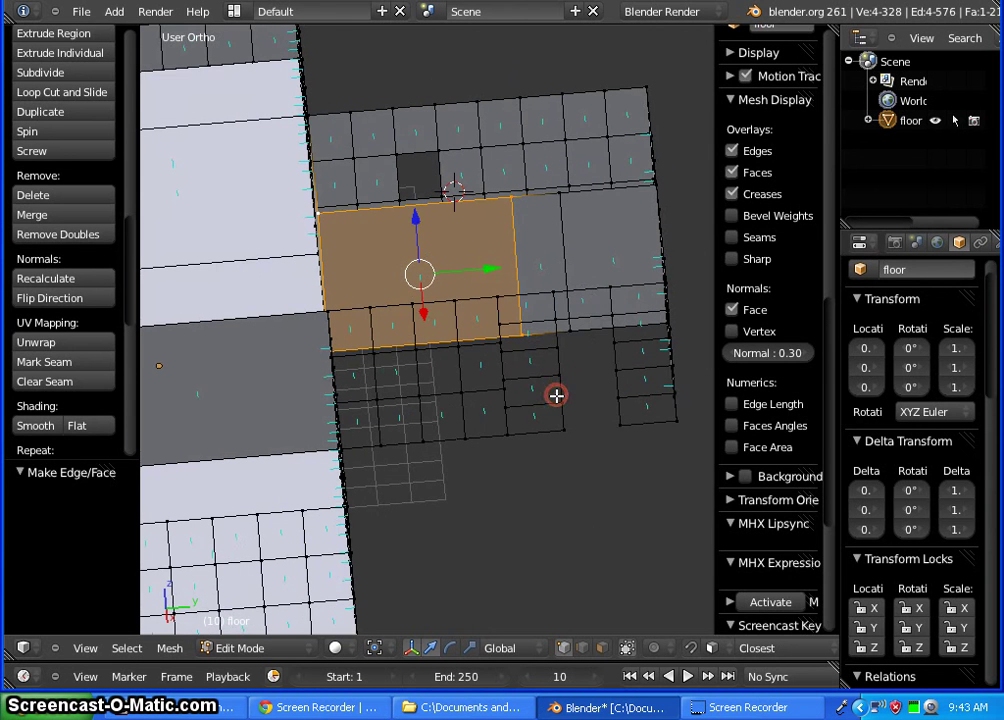
{"action": "key", "text": "a"}
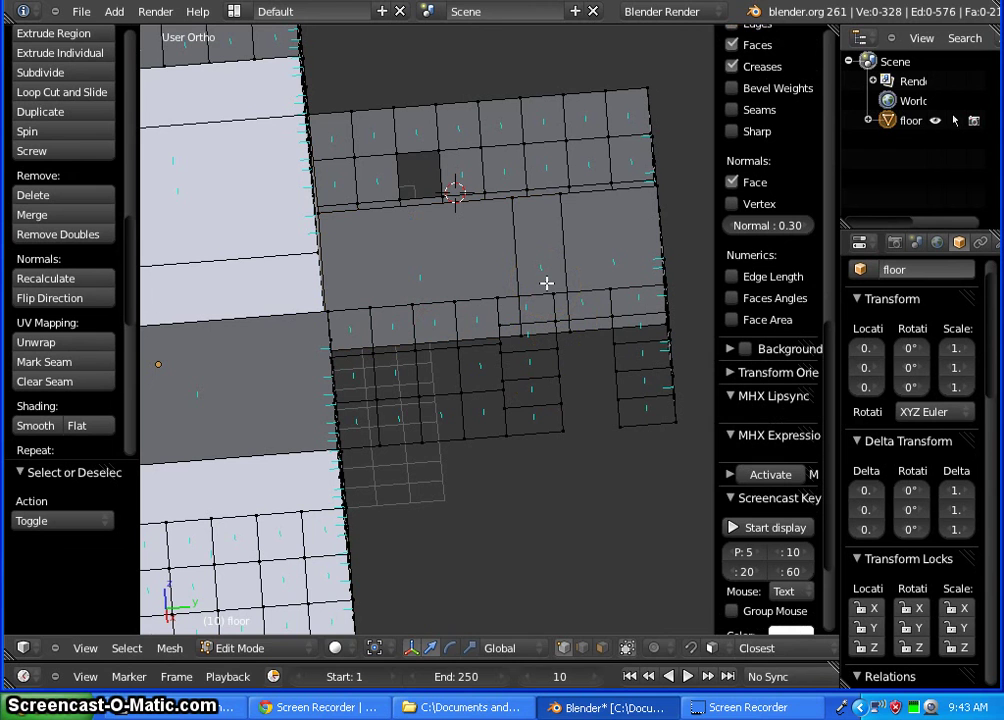
{"action": "key", "text": "ctrl+r"}
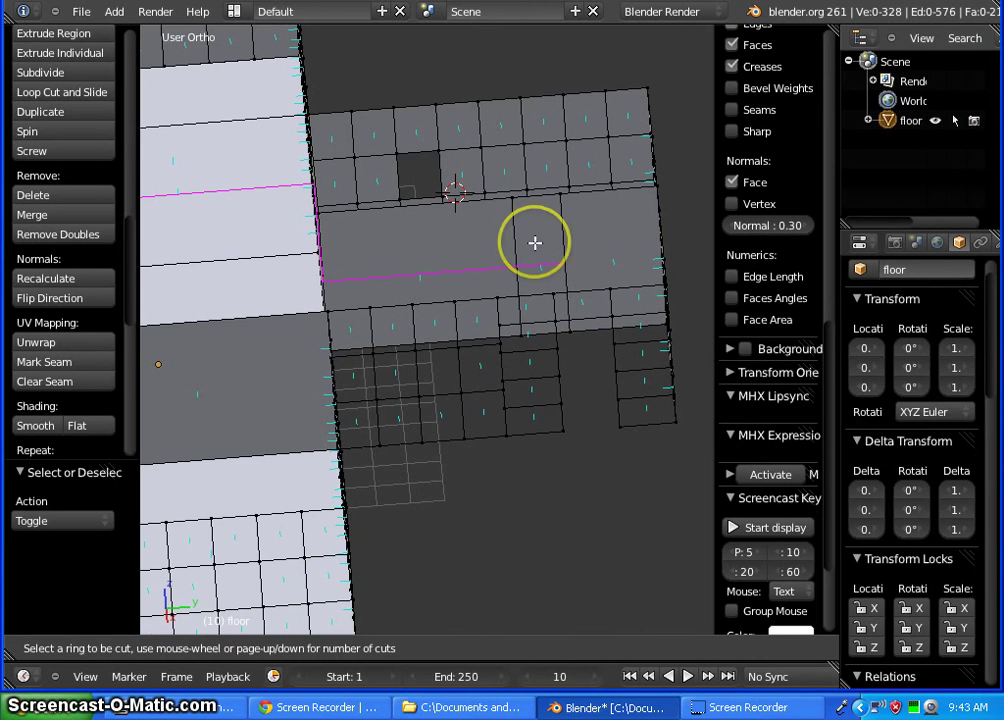
{"action": "scroll", "coordinate": [535, 243], "scroll_direction": "up", "scroll_amount": 1}
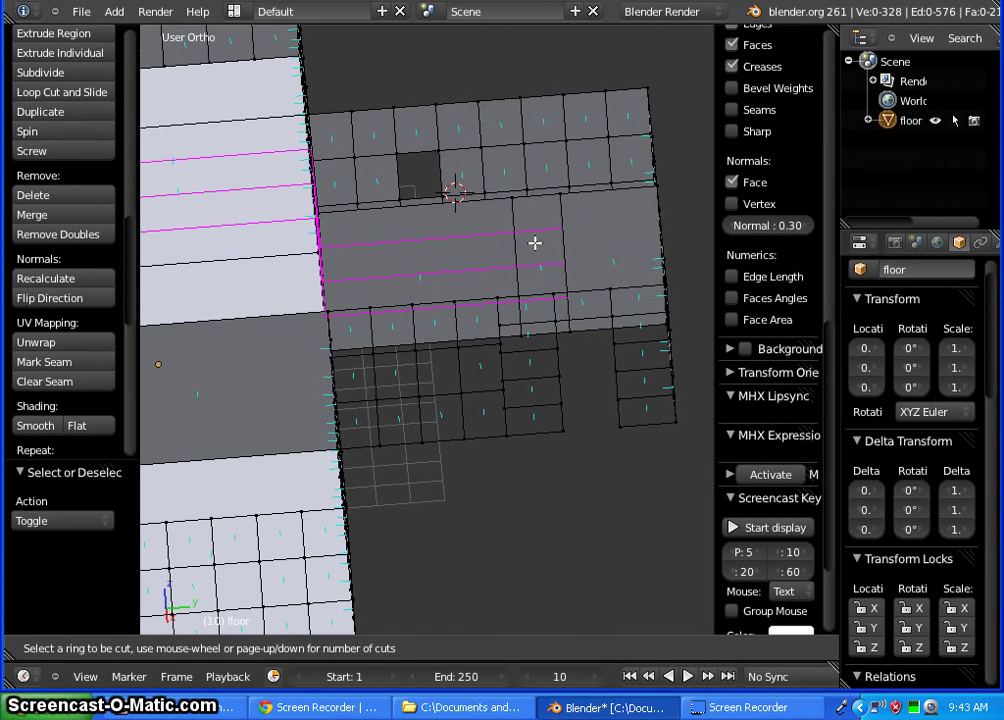
{"action": "scroll", "coordinate": [535, 243], "scroll_direction": "up", "scroll_amount": 1}
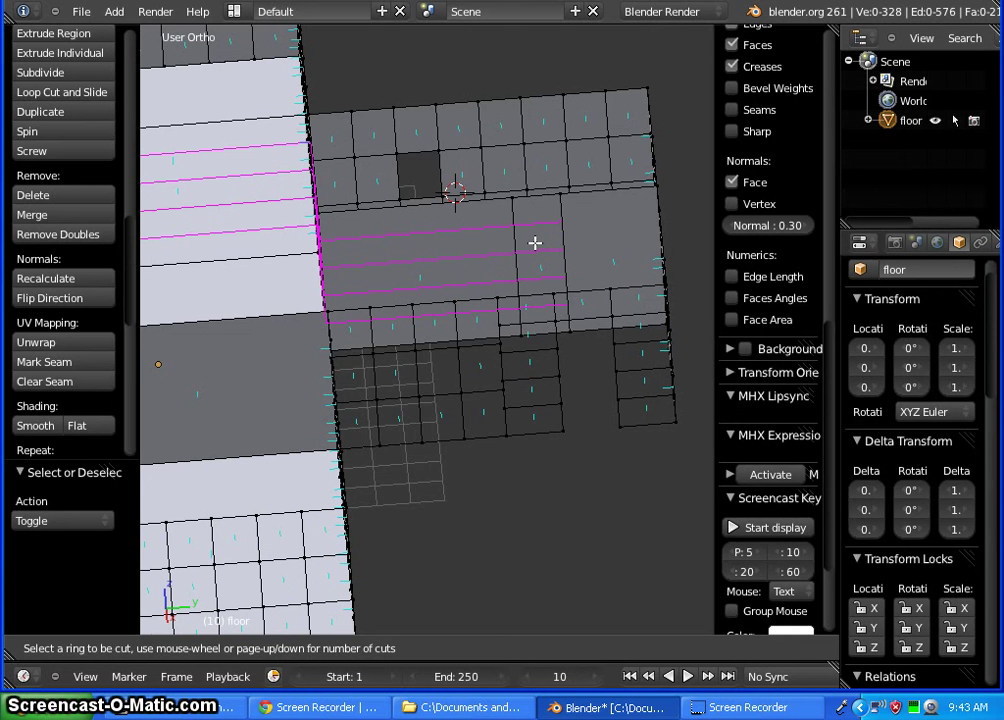
{"action": "left_click", "coordinate": [535, 243]}
{"action": "right_click", "coordinate": [535, 243]}
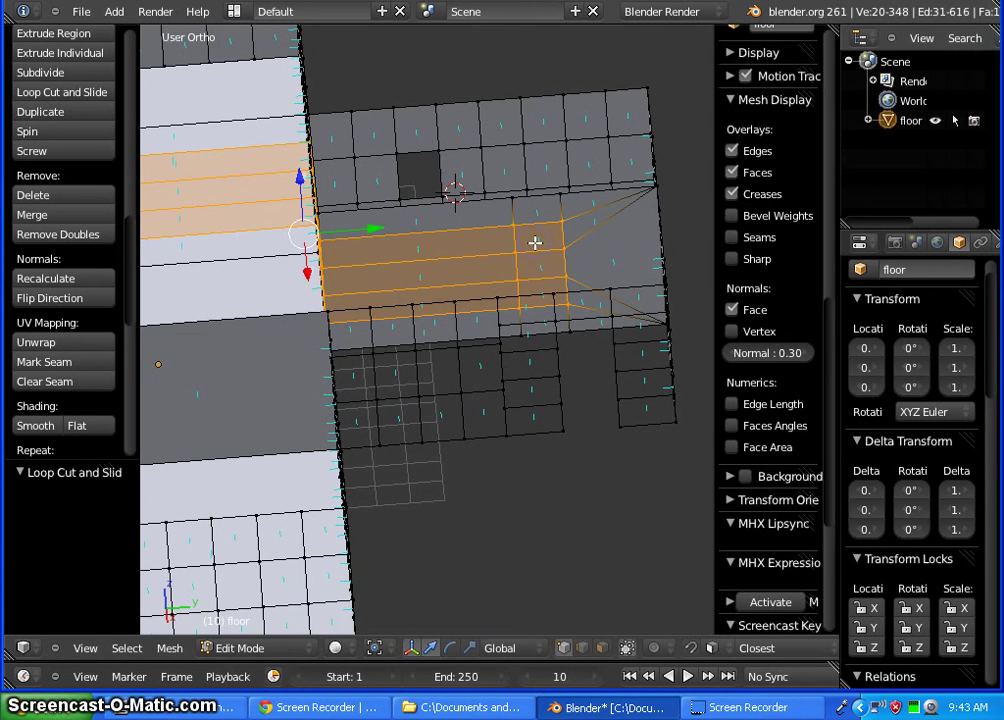
Delete the four diagonal edges fanning across the partition's end panel beside the outer wall
{"action": "scroll", "coordinate": [690, 235], "scroll_direction": "down", "scroll_amount": 5}
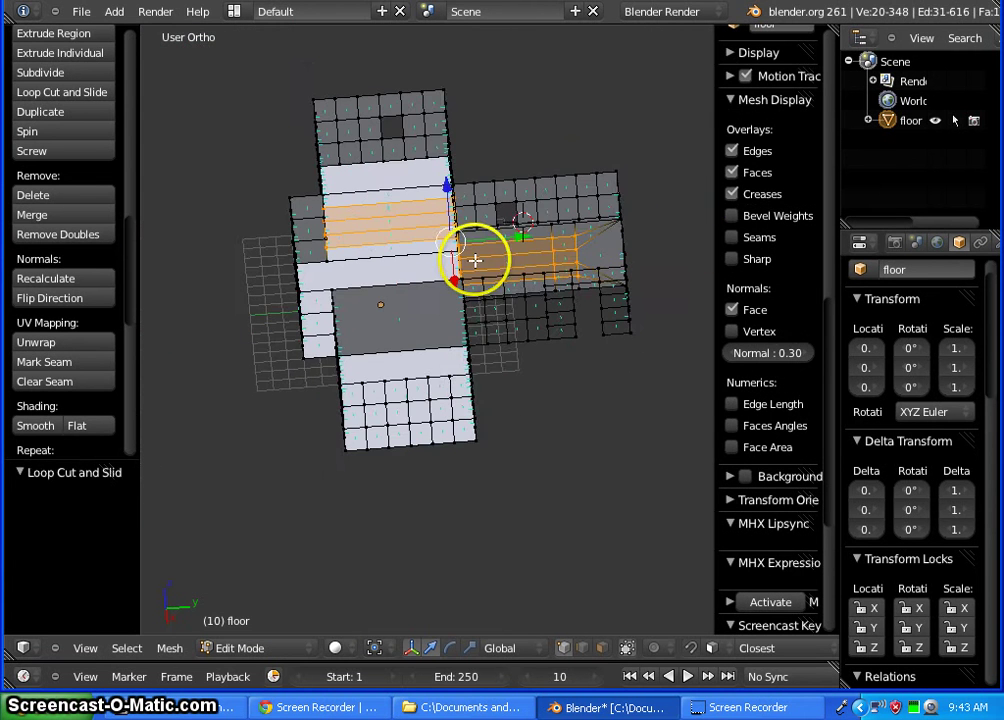
{"action": "scroll", "coordinate": [396, 211], "scroll_direction": "up", "scroll_amount": 4}
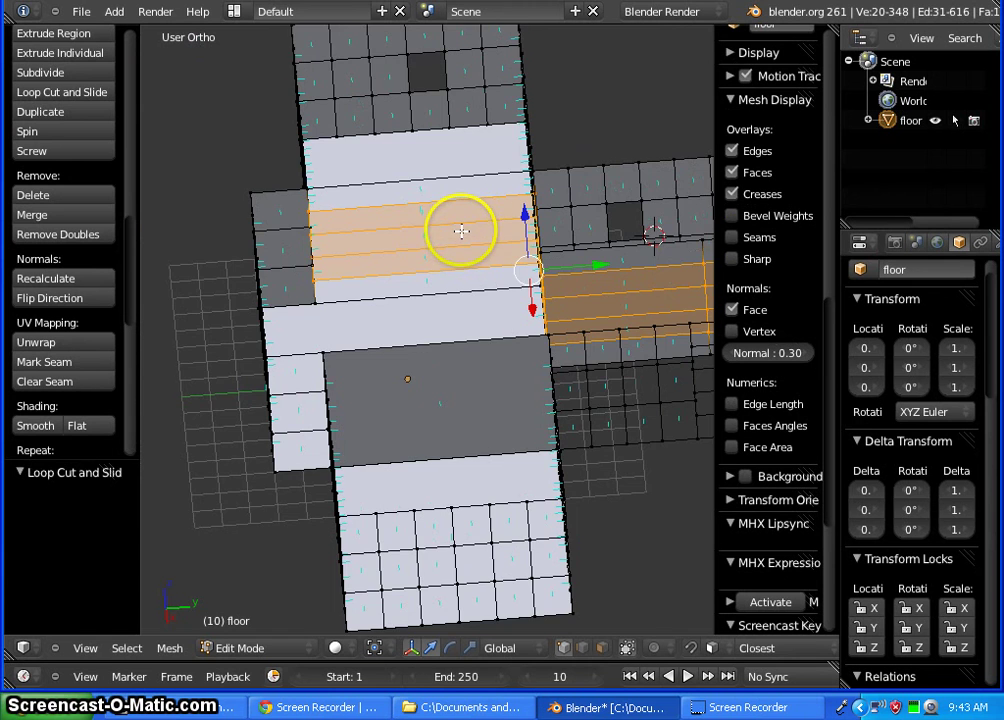
{"action": "scroll", "coordinate": [545, 278], "scroll_direction": "down", "scroll_amount": 3}
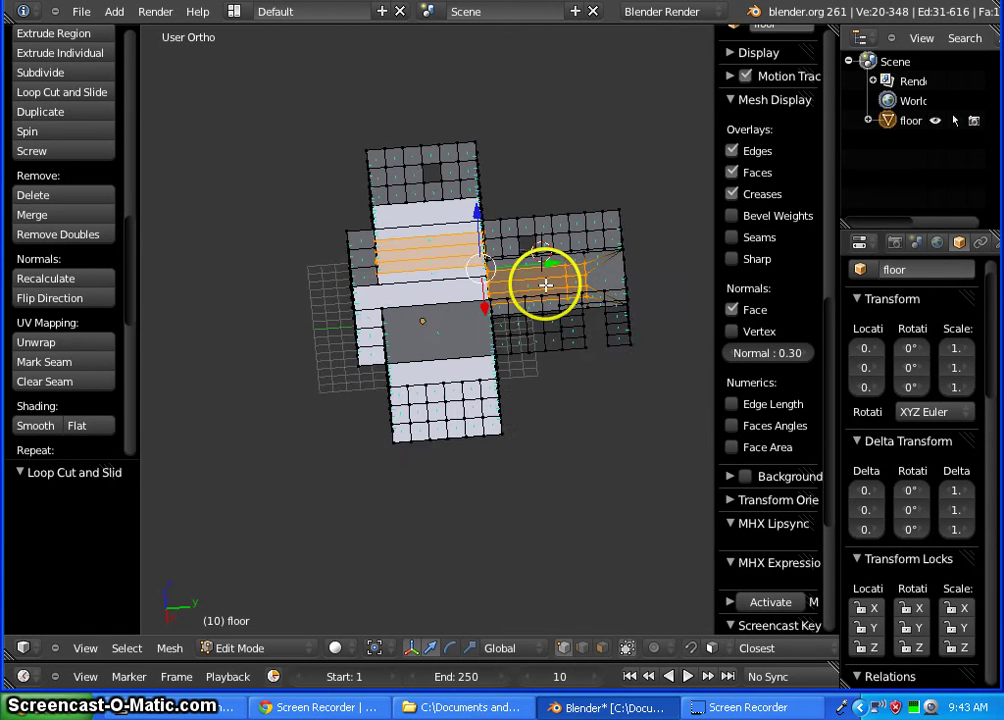
{"action": "scroll", "coordinate": [625, 264], "scroll_direction": "up", "scroll_amount": 2}
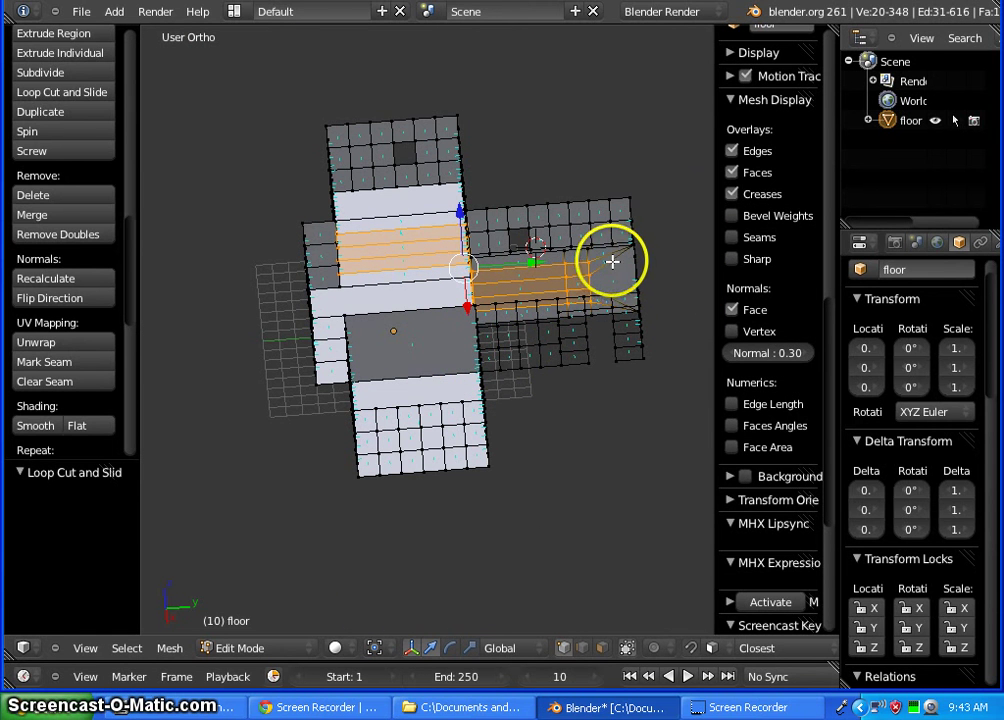
{"action": "scroll", "coordinate": [612, 263], "scroll_direction": "up", "scroll_amount": 1}
{"action": "scroll", "coordinate": [624, 314], "scroll_direction": "up", "scroll_amount": 5}
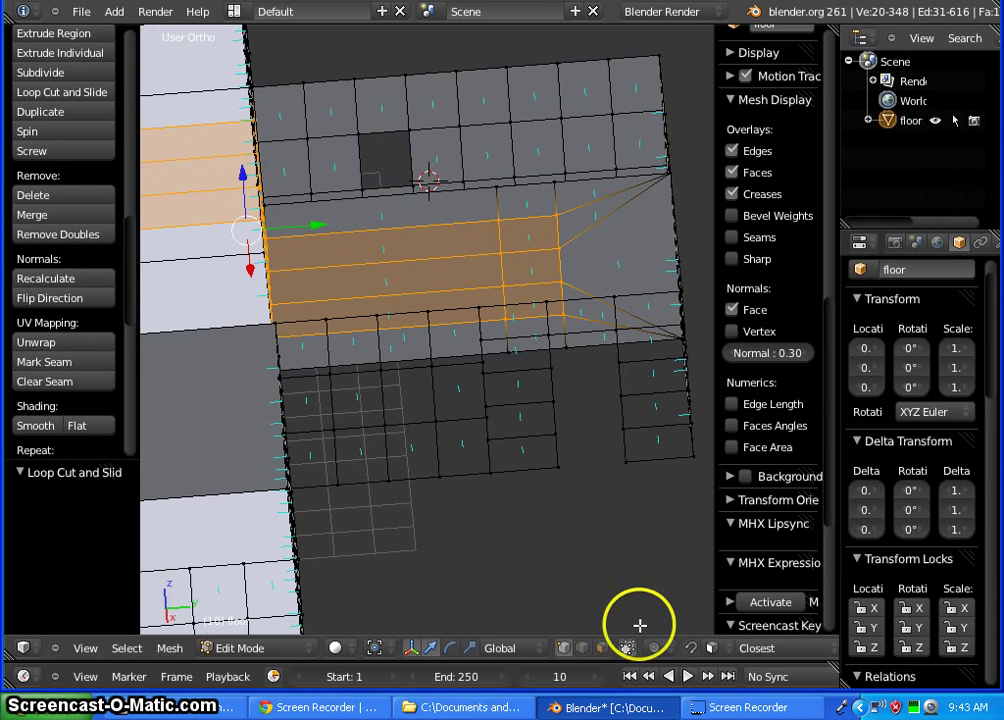
{"action": "left_click", "coordinate": [585, 648]}
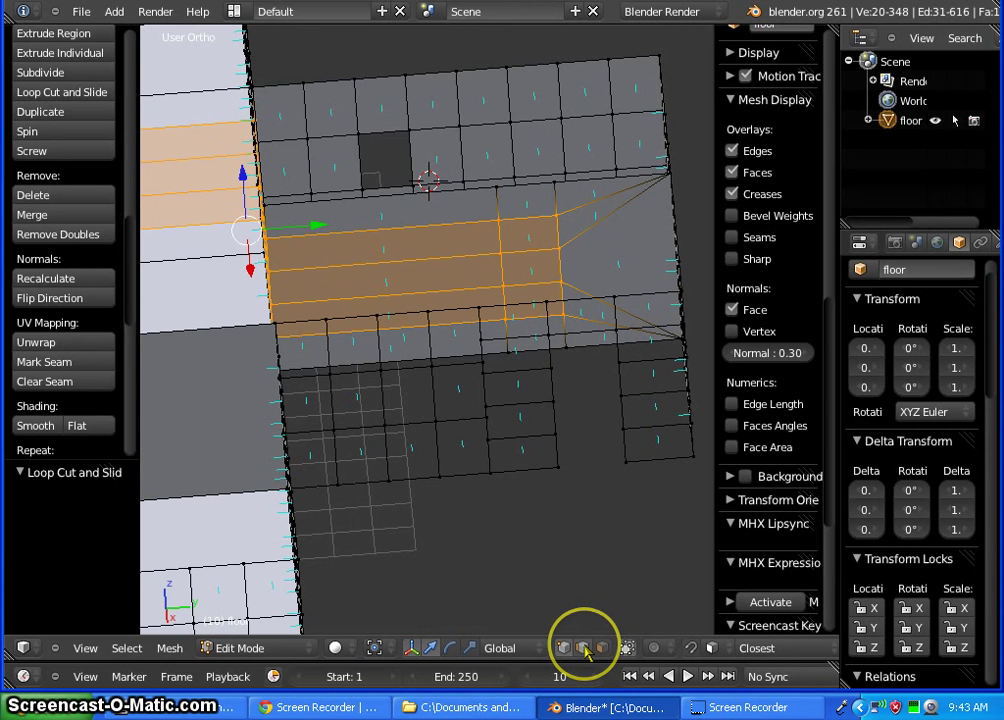
{"action": "middle_click_drag", "start_coordinate": [571, 418], "coordinate": [588, 479]}
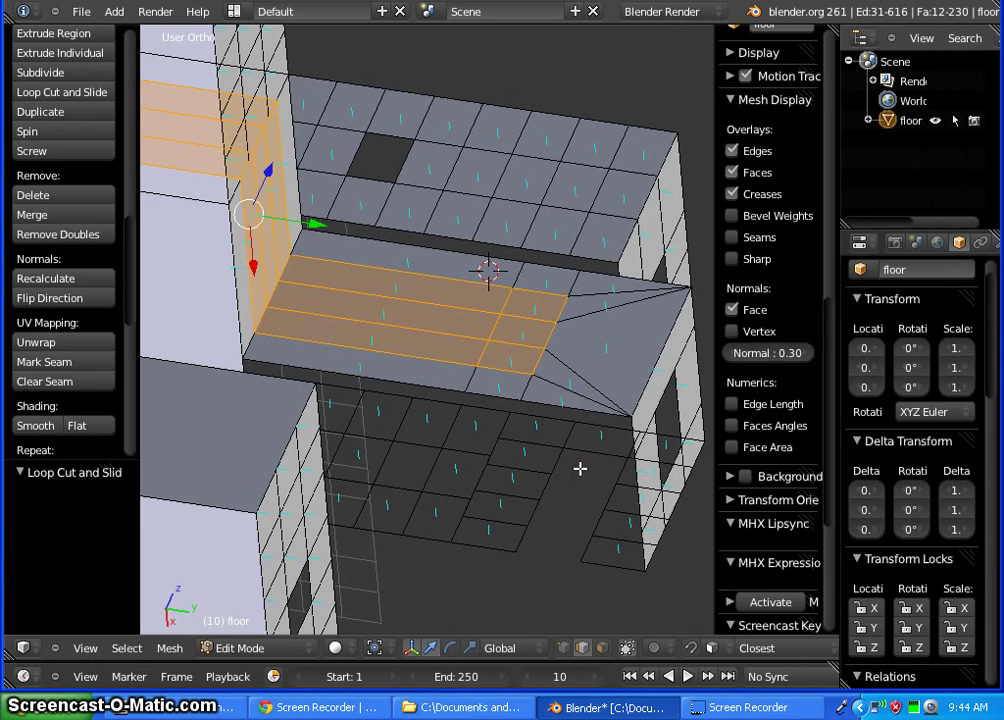
{"action": "key", "text": "a"}
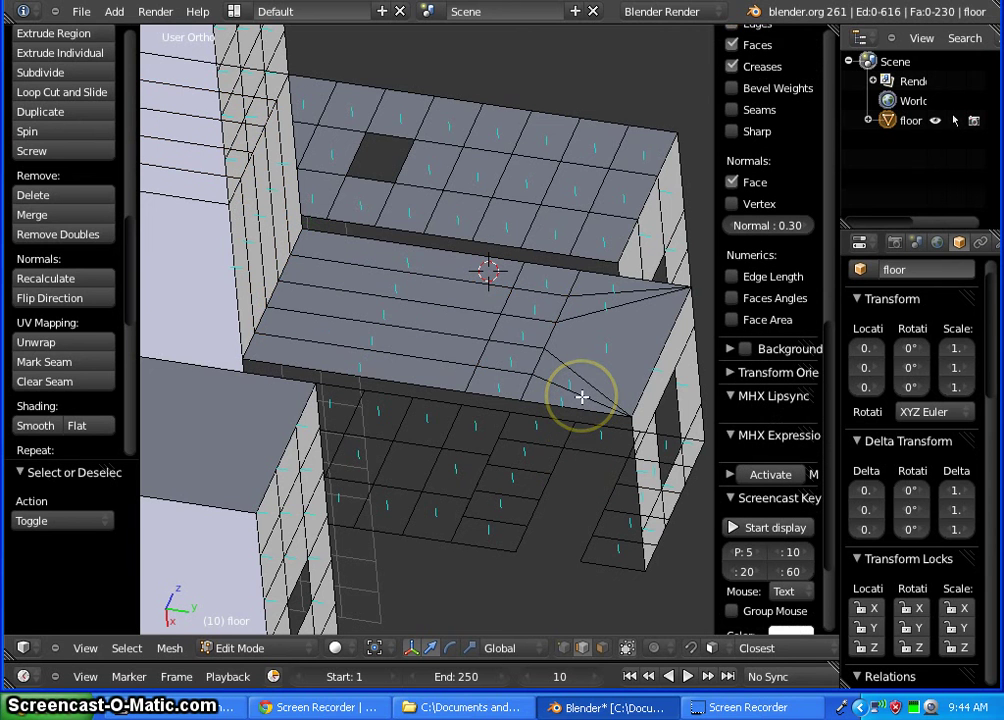
{"action": "right_click", "coordinate": [609, 292]}
{"action": "right_click", "coordinate": [609, 307], "text": "shift"}
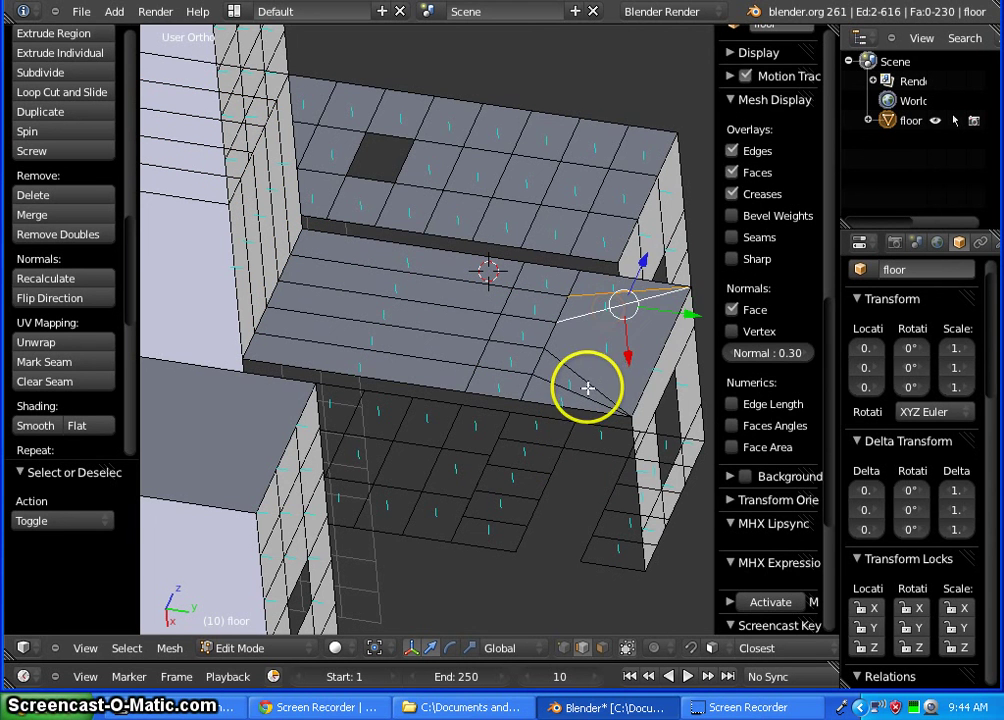
{"action": "right_click", "coordinate": [587, 383], "text": "shift"}
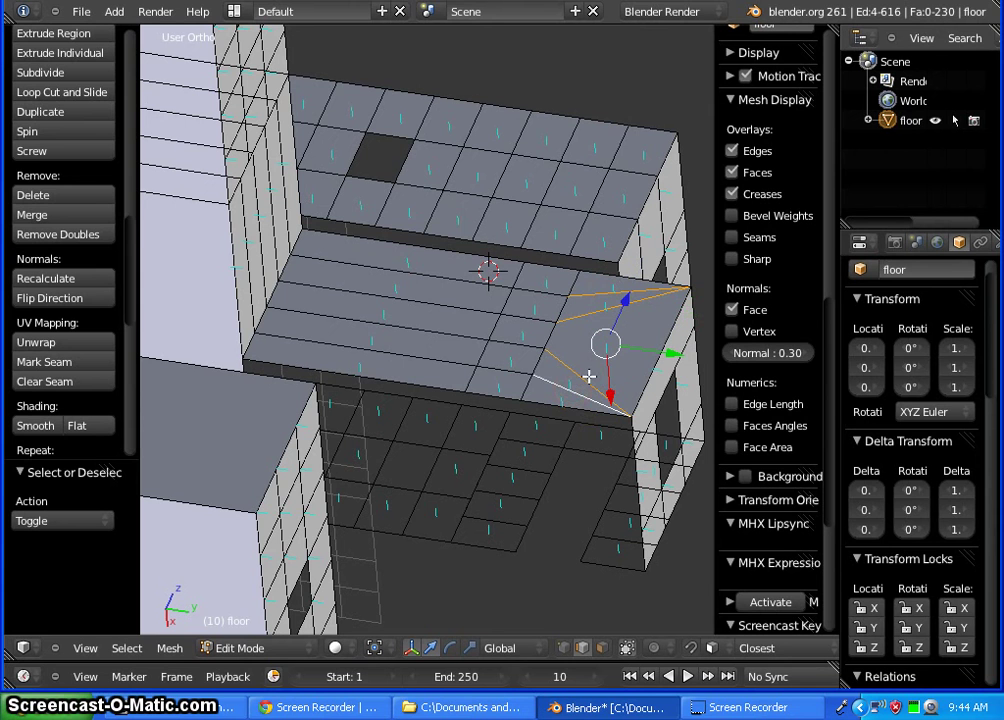
{"action": "key", "text": "x"}
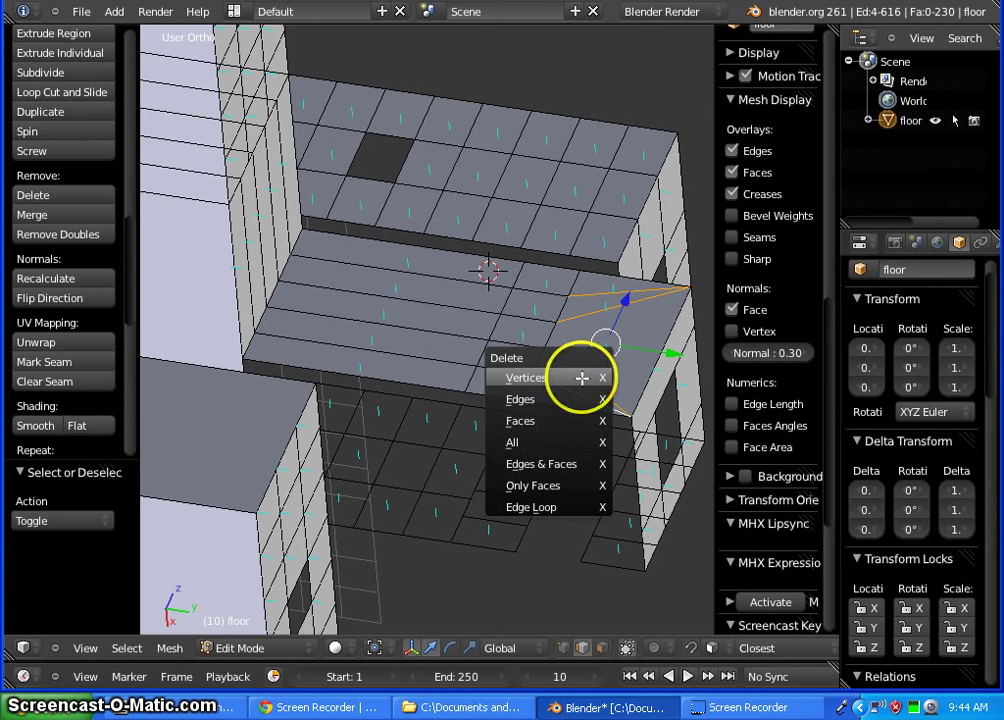
{"action": "left_click", "coordinate": [567, 403]}
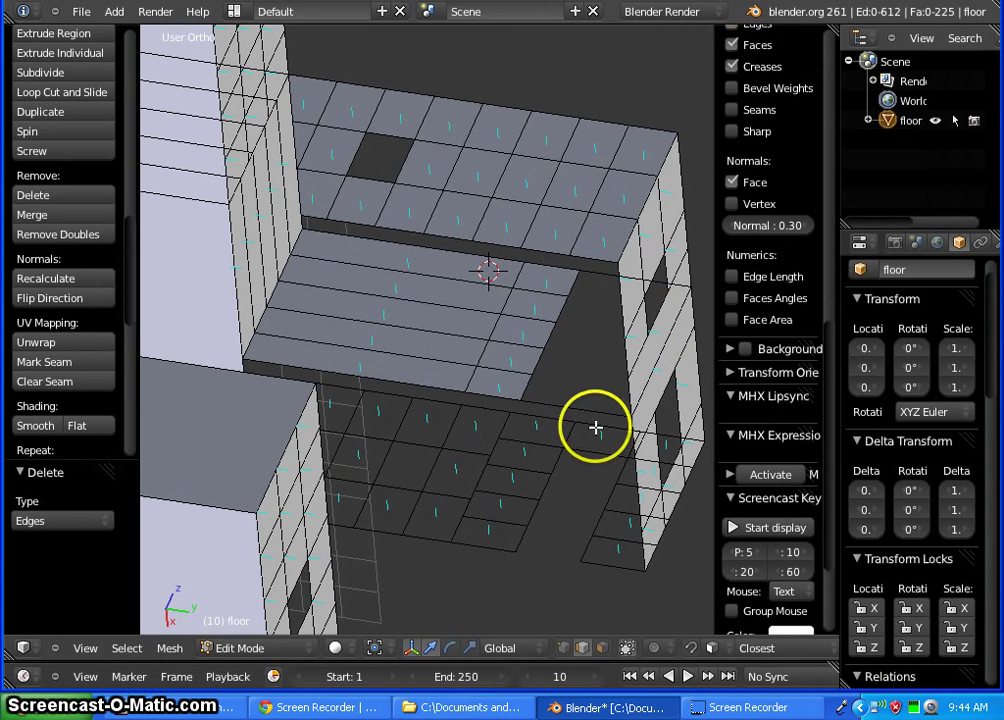
Delete the leftover upper and lower edges spanning the gap between the partition and the outer wall
{"action": "middle_click_drag", "start_coordinate": [595, 427], "coordinate": [507, 382], "text": "shift"}
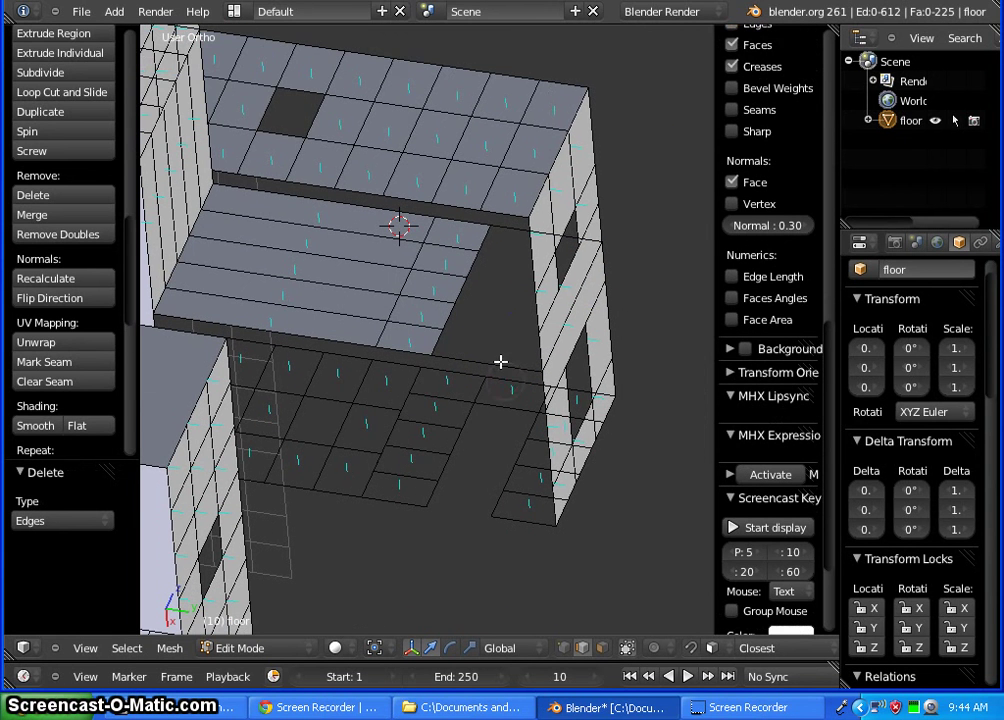
{"action": "right_click", "coordinate": [499, 361]}
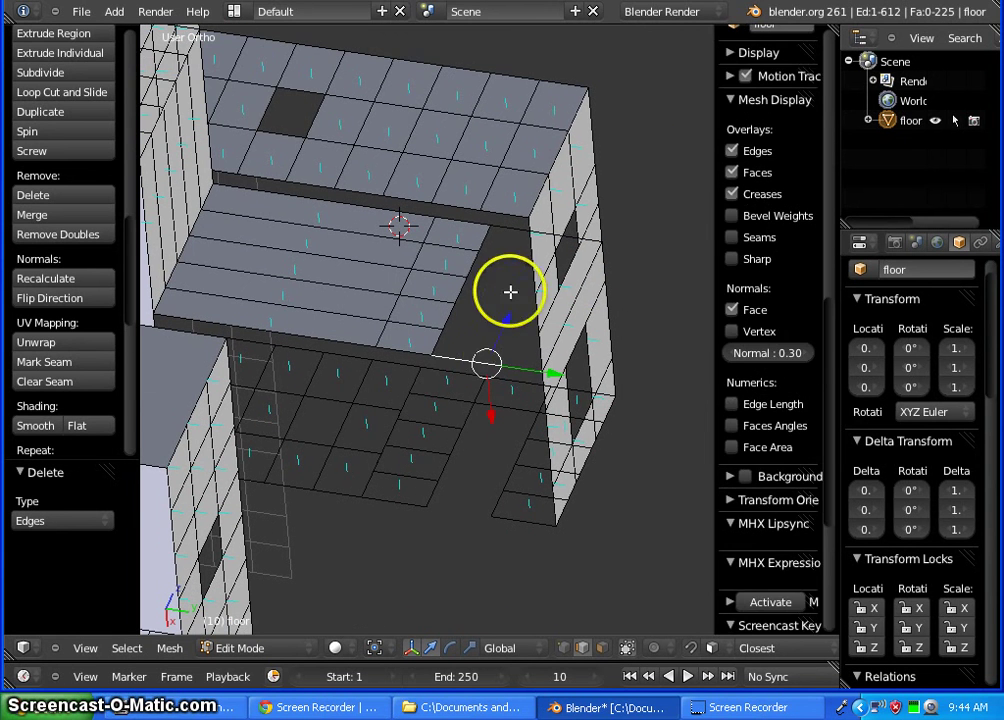
{"action": "right_click", "coordinate": [524, 230], "text": "shift"}
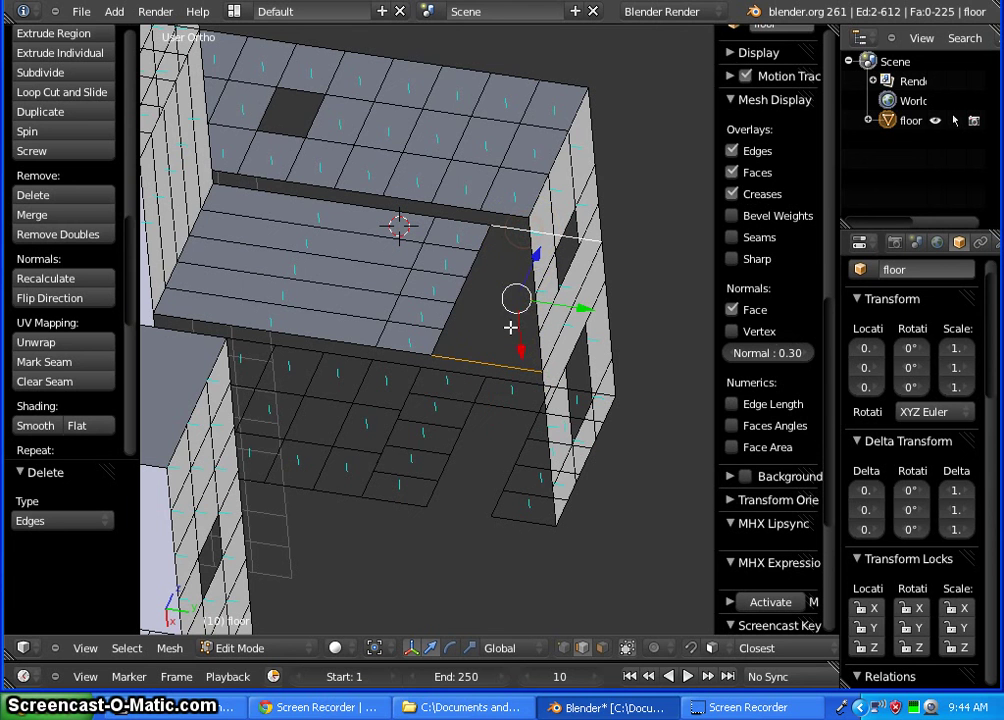
{"action": "key", "text": "x"}
{"action": "left_click", "coordinate": [492, 328]}
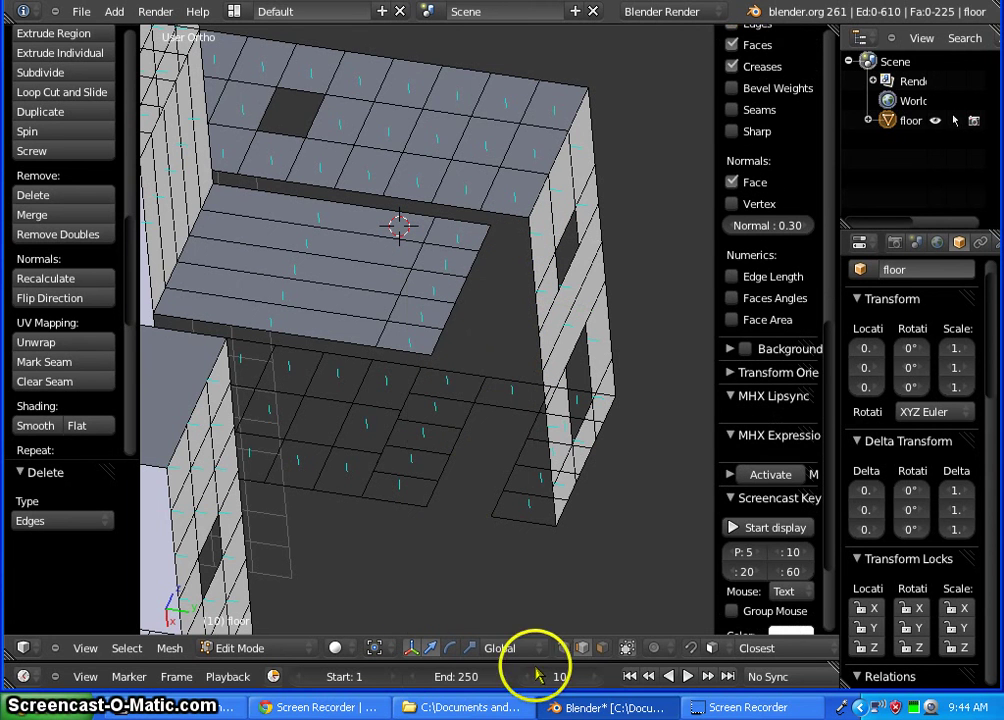
Fill the gap between the partition and the outer wall with a face from its four corner vertices and flip its normal
{"action": "left_click", "coordinate": [565, 647]}
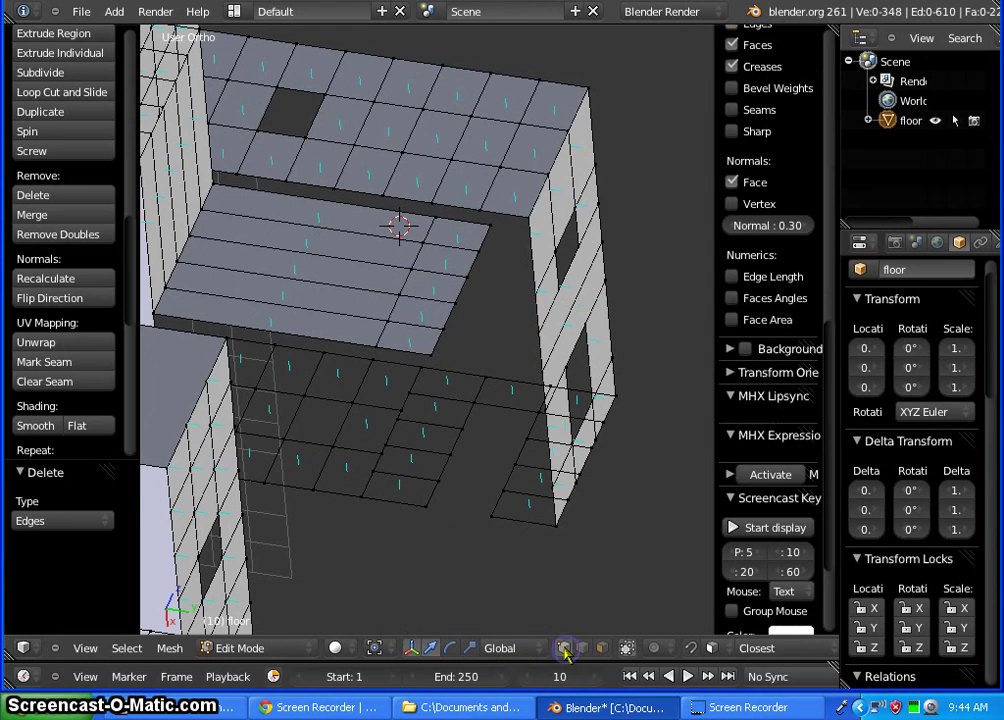
{"action": "right_click", "coordinate": [431, 355]}
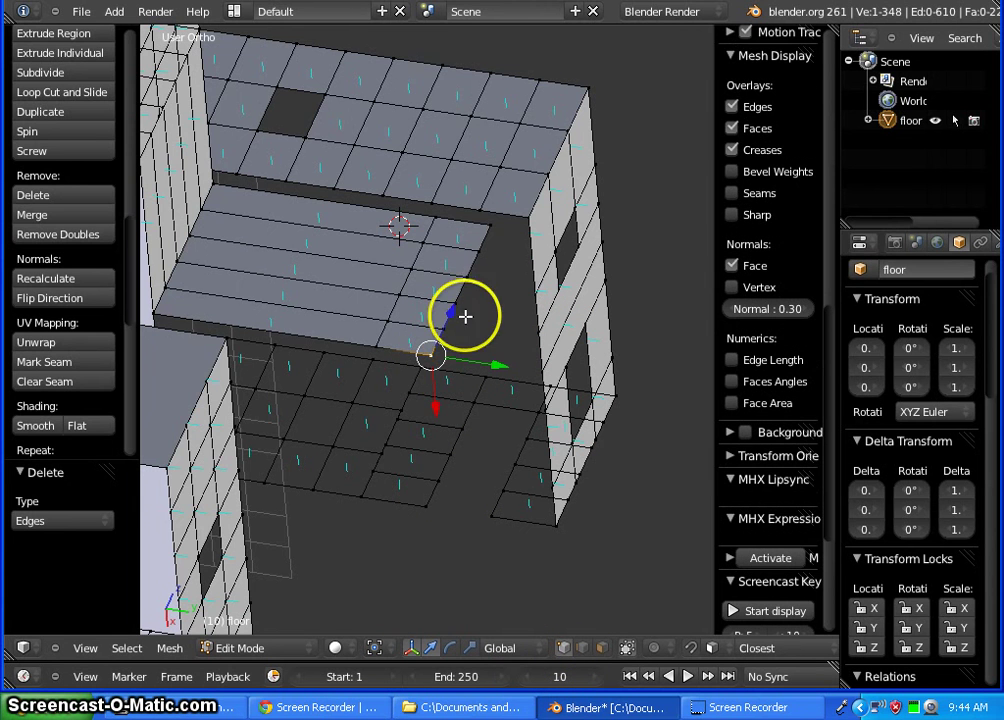
{"action": "right_click", "coordinate": [488, 232], "text": "shift"}
{"action": "right_click", "coordinate": [600, 242], "text": "shift"}
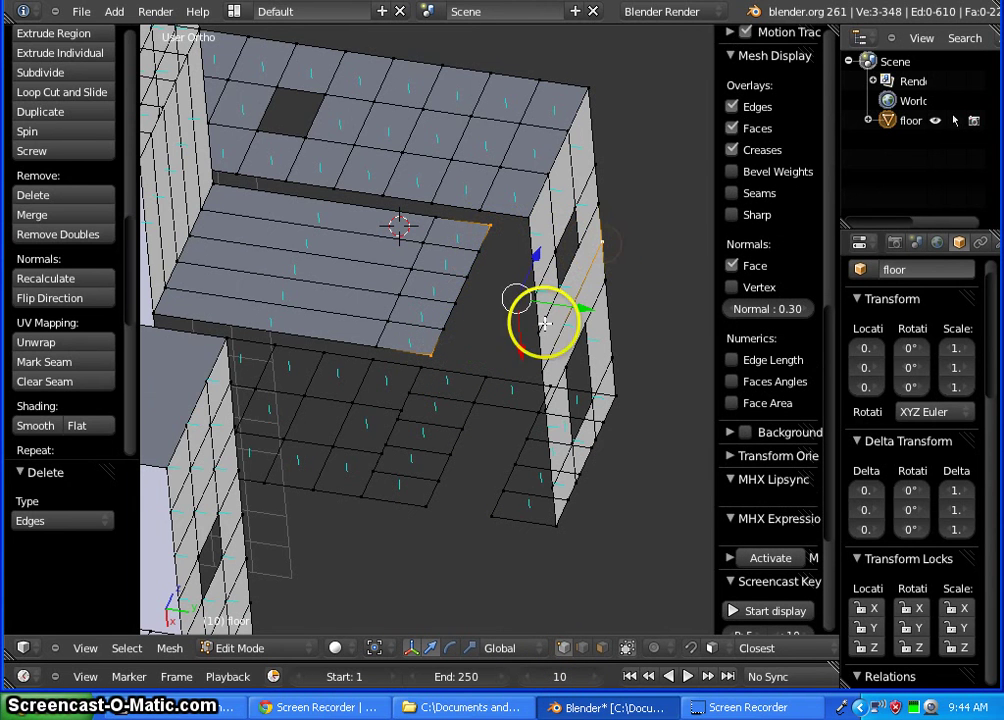
{"action": "right_click", "coordinate": [512, 354], "text": "shift"}
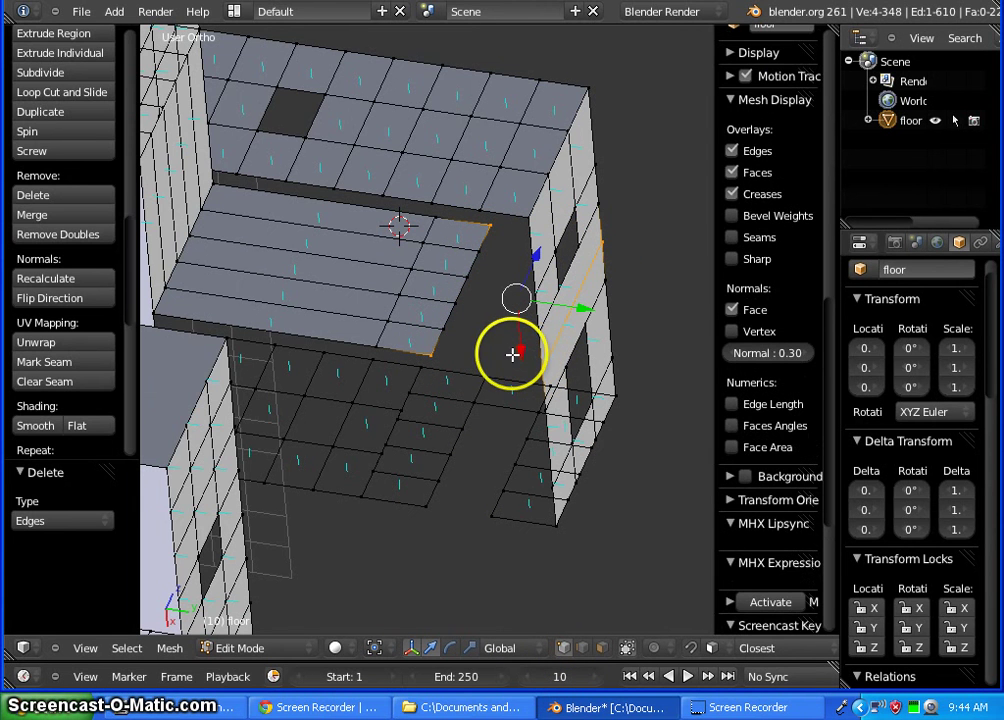
{"action": "key", "text": "f"}
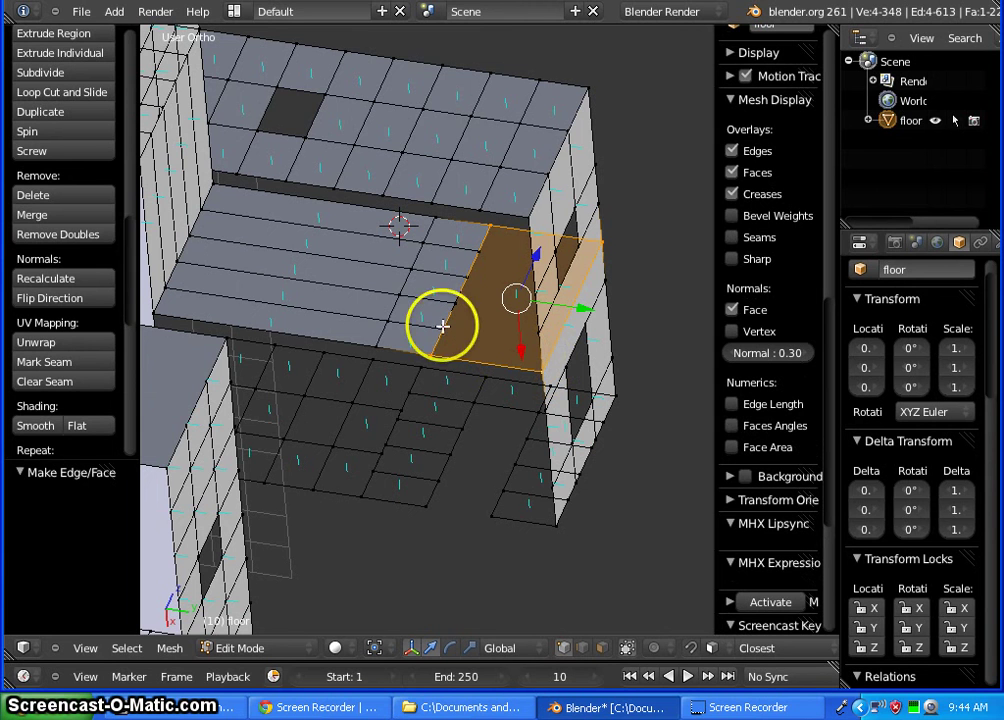
{"action": "left_click", "coordinate": [76, 300]}
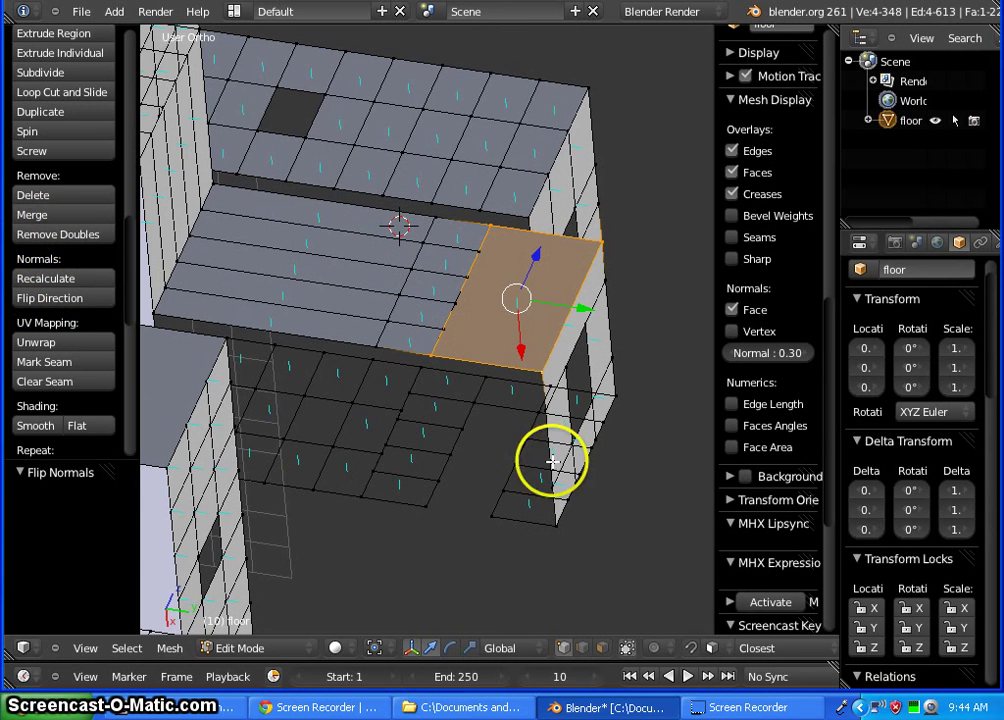
Delete the lower four faces of the partition's narrow column to make a doorway, leaving the top face
{"action": "left_click", "coordinate": [602, 648]}
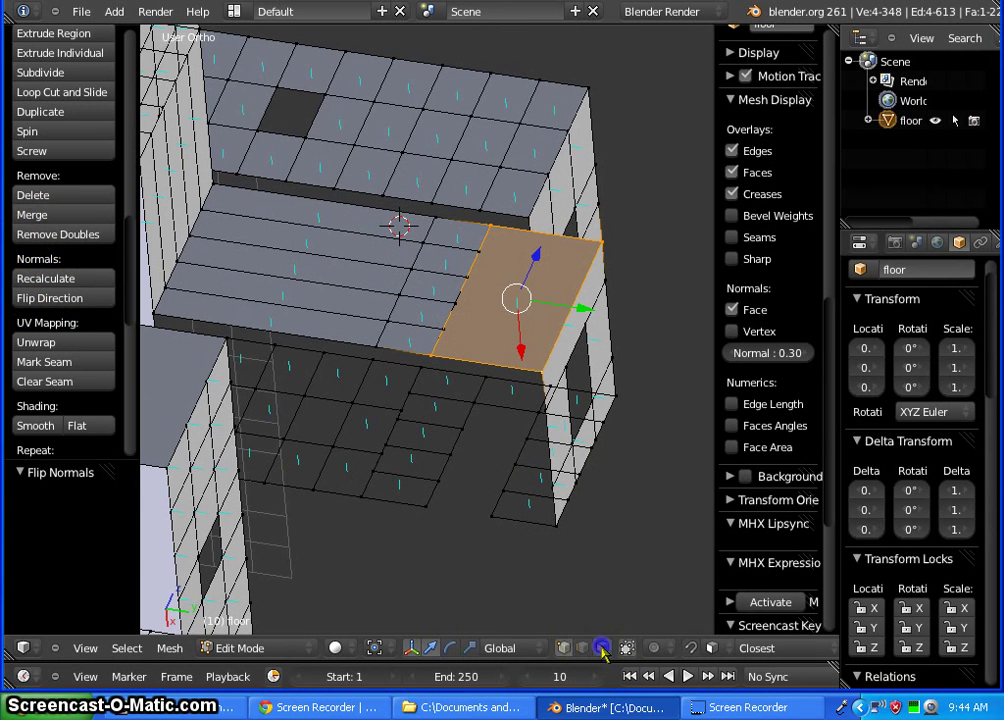
{"action": "right_click", "coordinate": [444, 276]}
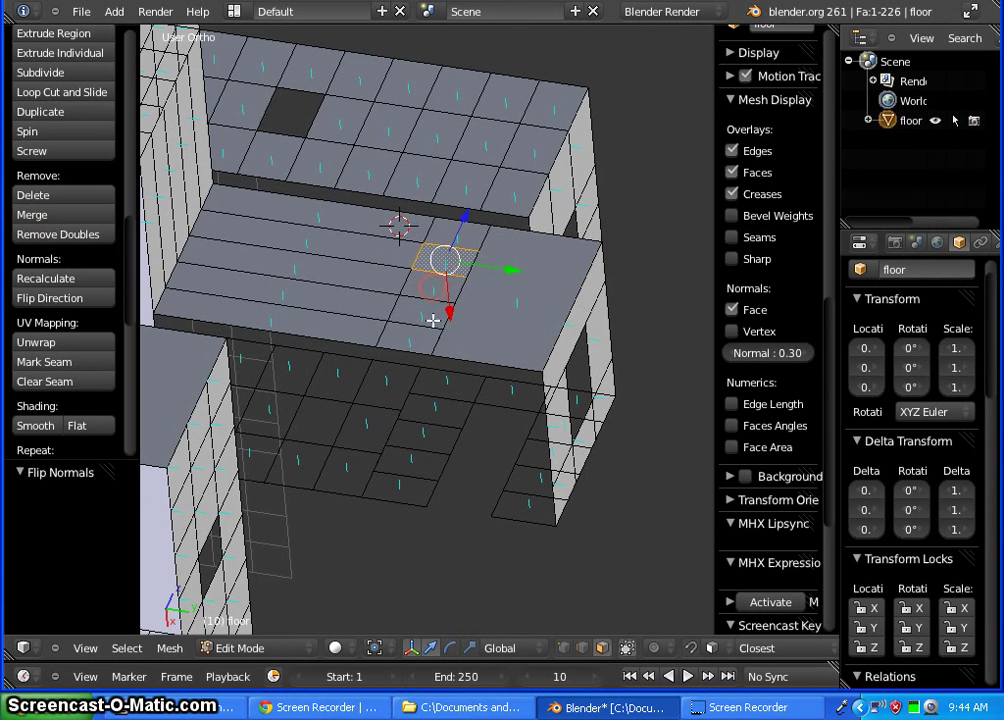
{"action": "right_click", "coordinate": [432, 288], "text": "shift"}
{"action": "right_click", "coordinate": [420, 316], "text": "shift"}
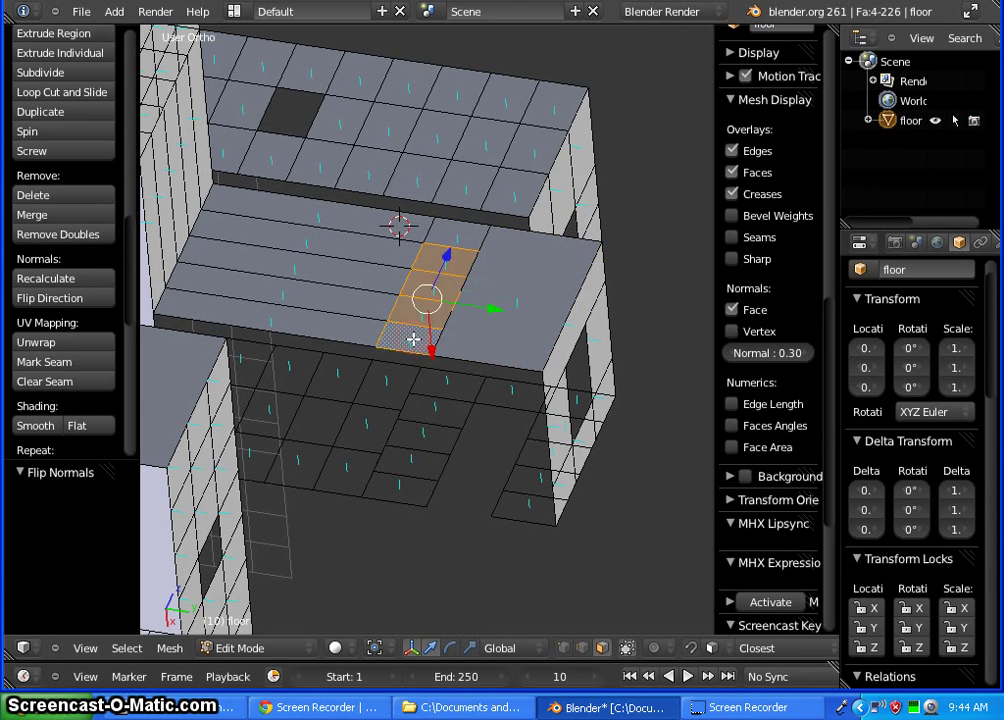
{"action": "key", "text": "x"}
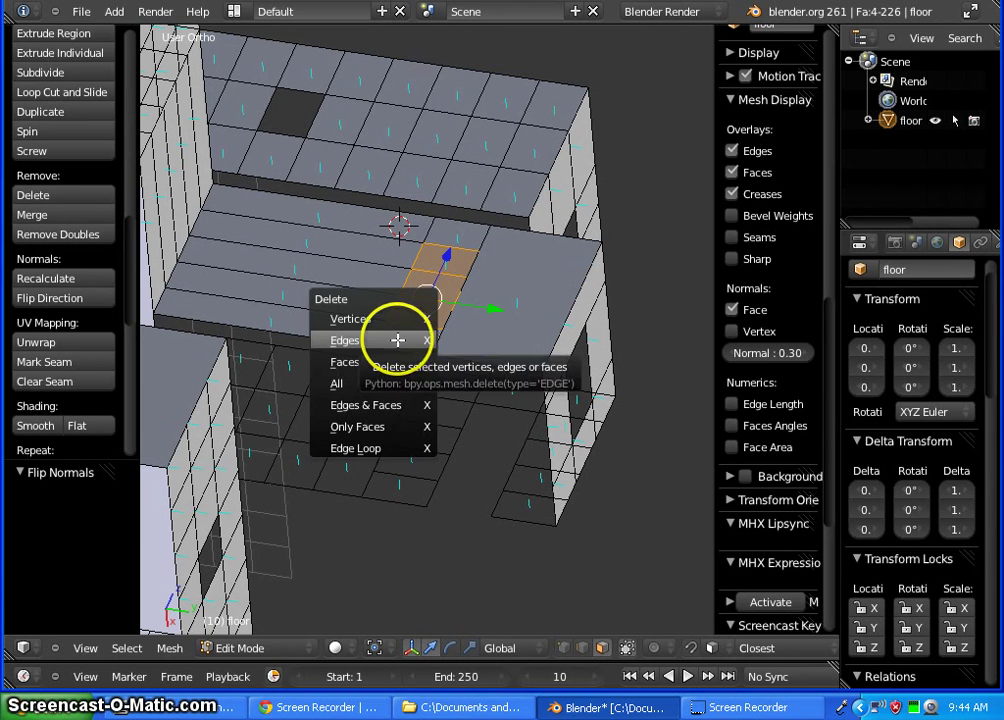
{"action": "left_click", "coordinate": [390, 363]}
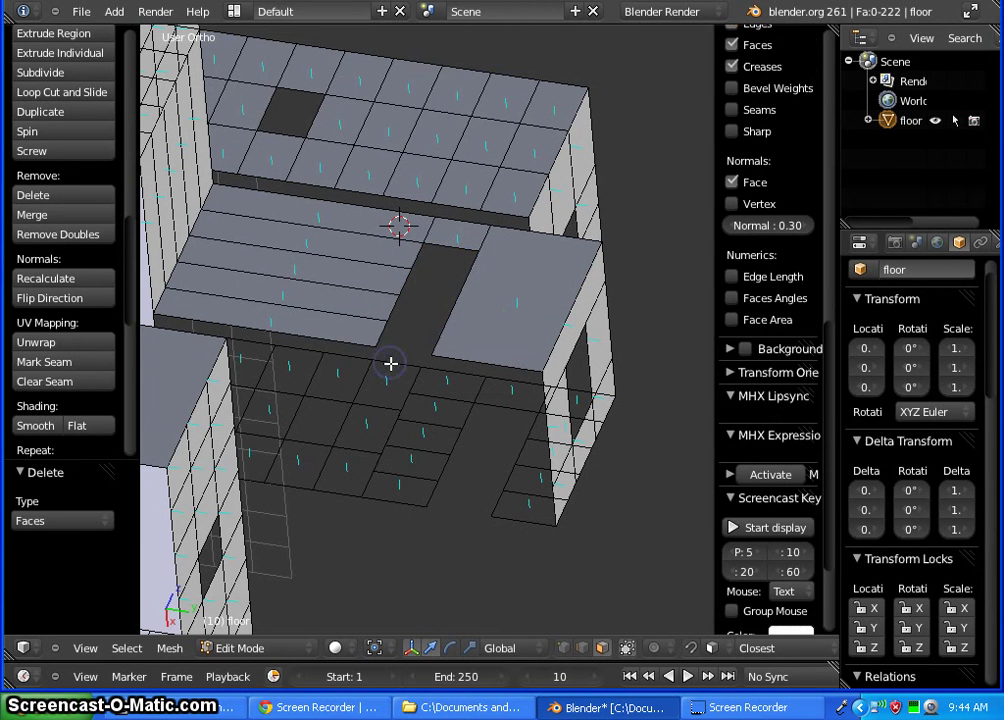
Fill the floor of the rear wing's section open to the main hall with a face from its four bottom corner vertices
{"action": "middle_click_drag", "start_coordinate": [515, 475], "coordinate": [516, 418]}
{"action": "mouse_move", "coordinate": [320, 302]}
{"action": "middle_mouse_down"}
{"action": "mouse_move", "coordinate": [441, 289]}
{"action": "mouse_move", "coordinate": [502, 310]}
{"action": "mouse_move", "coordinate": [527, 341]}
{"action": "mouse_move", "coordinate": [573, 348]}
{"action": "mouse_move", "coordinate": [576, 339]}
{"action": "mouse_move", "coordinate": [306, 187]}
{"action": "mouse_move", "coordinate": [316, 183]}
{"action": "middle_mouse_up"}
{"action": "mouse_move", "coordinate": [353, 301]}
{"action": "middle_mouse_down"}
{"action": "mouse_move", "coordinate": [361, 401]}
{"action": "mouse_move", "coordinate": [412, 437]}
{"action": "mouse_move", "coordinate": [428, 421]}
{"action": "mouse_move", "coordinate": [428, 370]}
{"action": "mouse_move", "coordinate": [418, 376]}
{"action": "middle_mouse_up"}
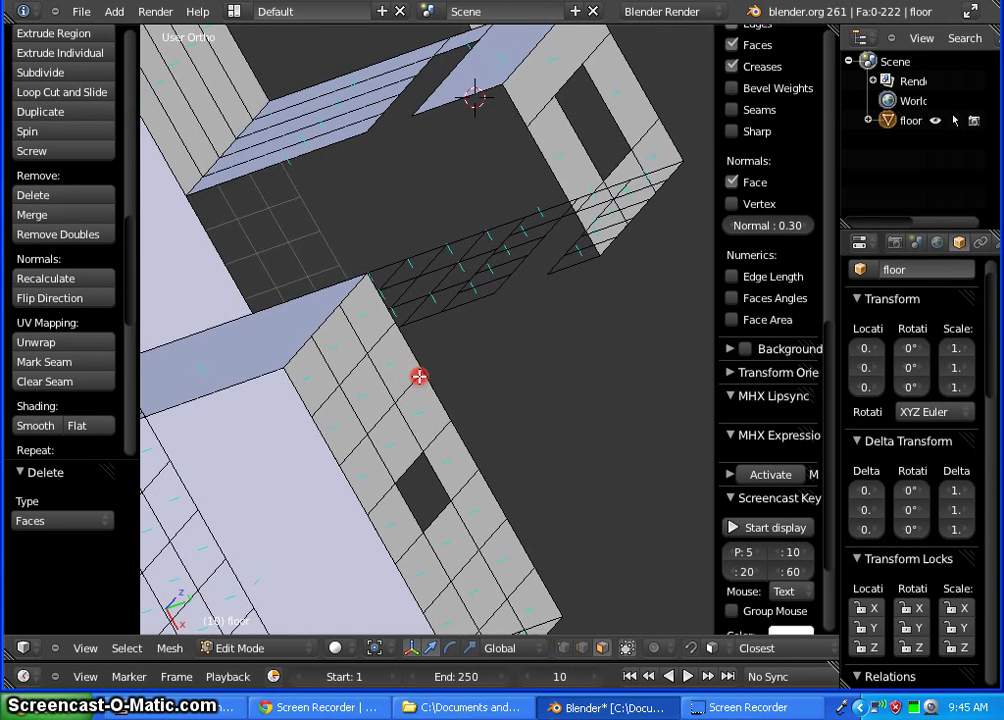
{"action": "left_click", "coordinate": [564, 648]}
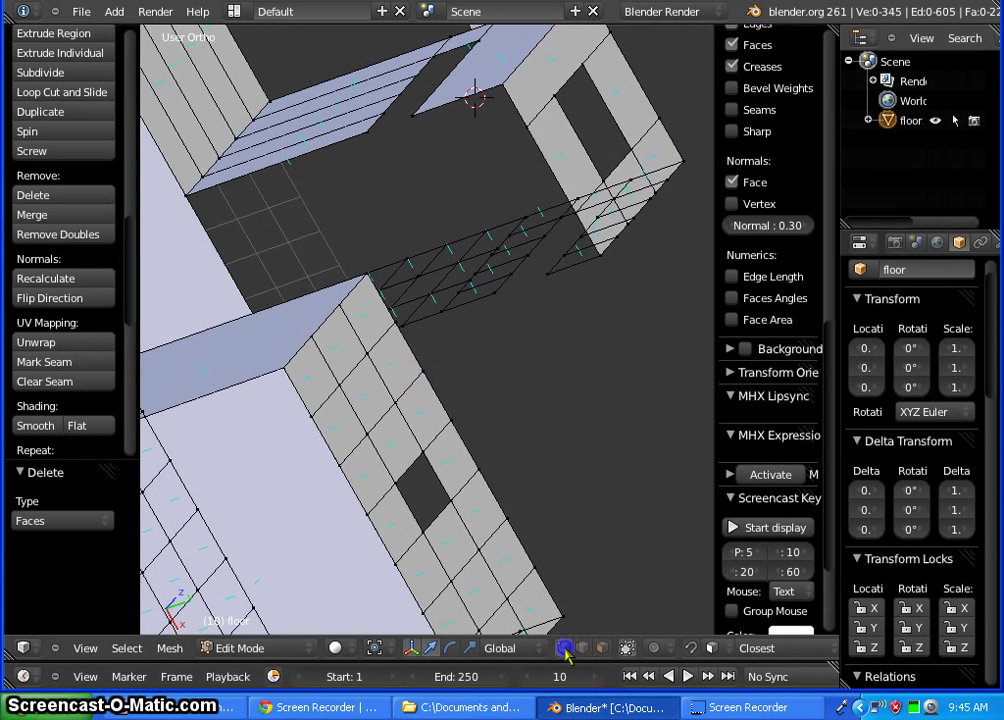
{"action": "right_click", "coordinate": [502, 85]}
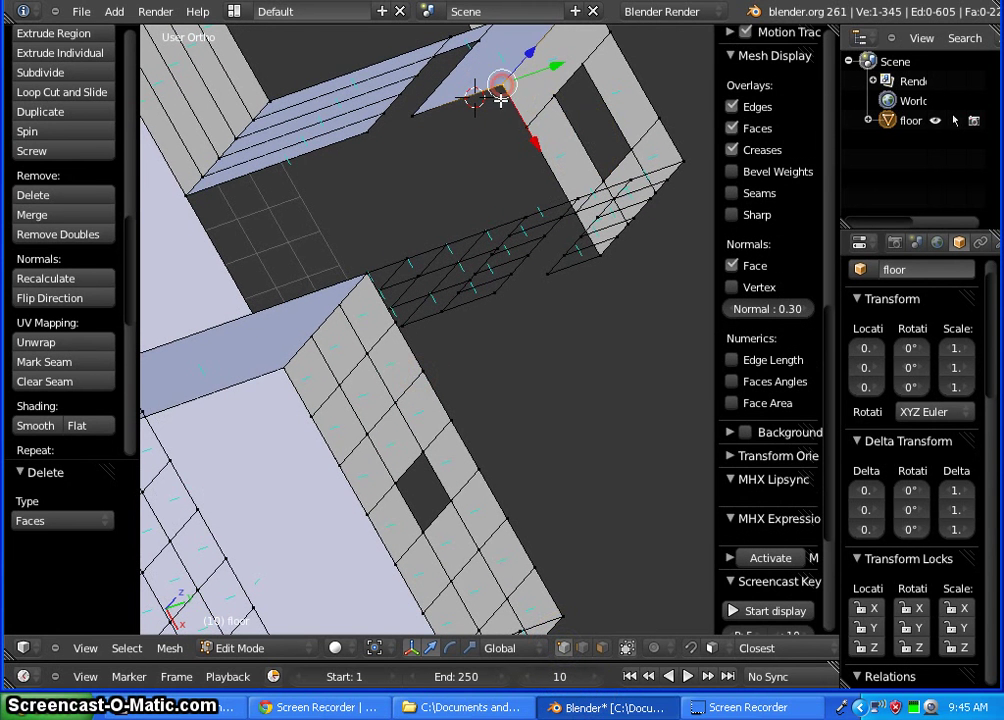
{"action": "right_click", "coordinate": [189, 193], "text": "shift"}
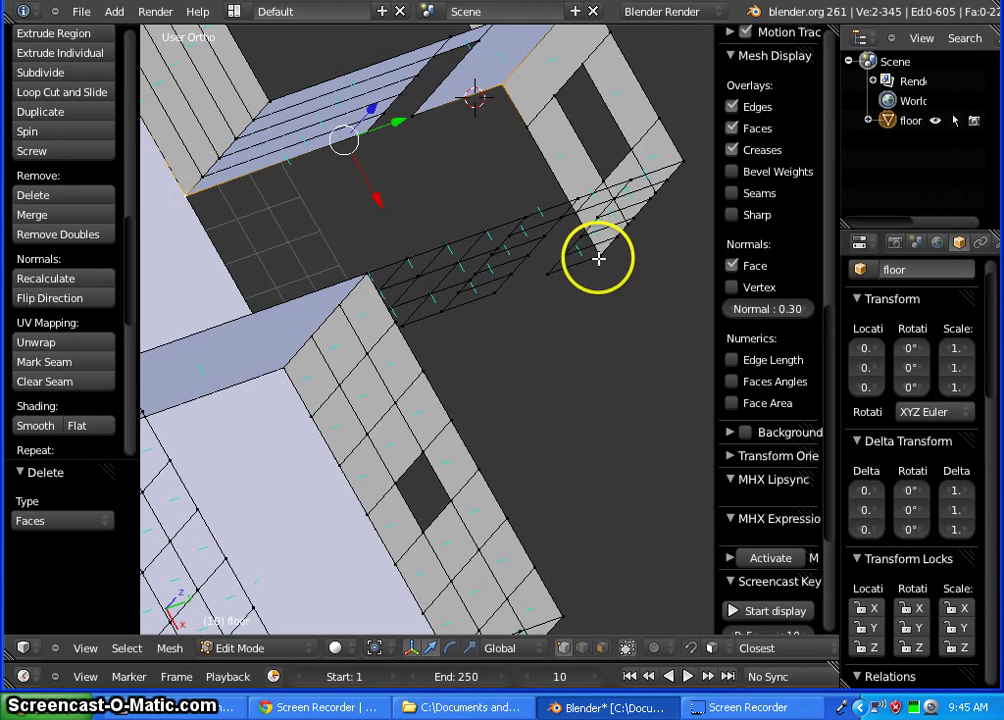
{"action": "mouse_move", "coordinate": [458, 186]}
{"action": "middle_mouse_down"}
{"action": "mouse_move", "coordinate": [439, 333]}
{"action": "mouse_move", "coordinate": [361, 360]}
{"action": "middle_mouse_up"}
{"action": "right_click", "coordinate": [250, 424], "text": "shift"}
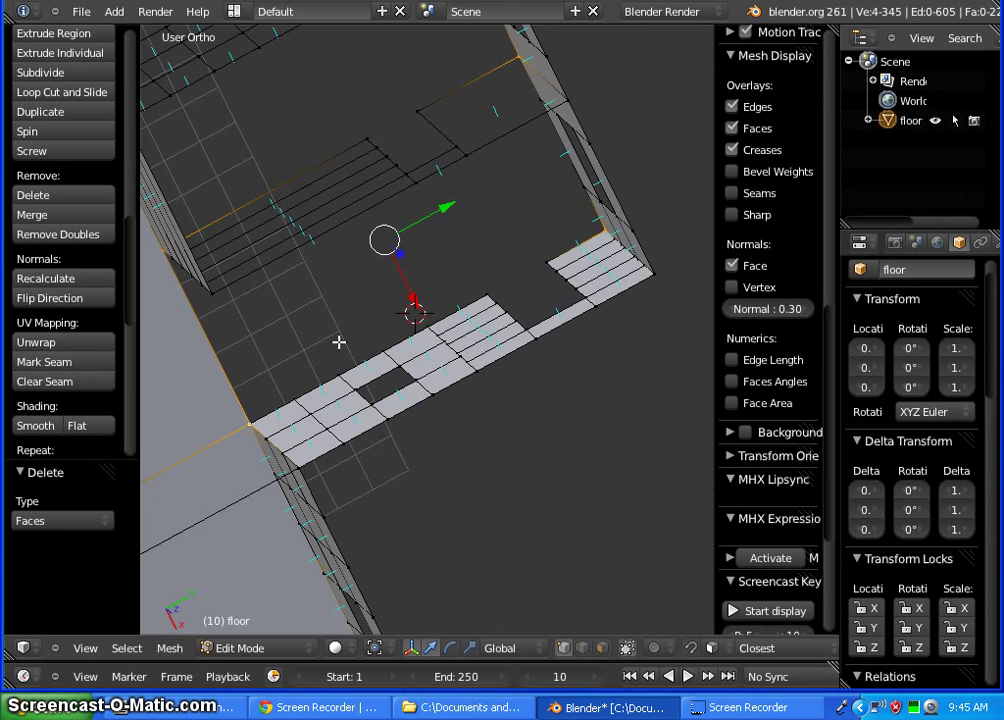
{"action": "key", "text": "f"}
Fill the floor of the enclosed room behind the rear wing's partition from its four corner vertices and flip the face's normal
{"action": "mouse_move", "coordinate": [450, 473]}
{"action": "middle_mouse_down"}
{"action": "mouse_move", "coordinate": [412, 408]}
{"action": "mouse_move", "coordinate": [410, 372]}
{"action": "mouse_move", "coordinate": [451, 394]}
{"action": "mouse_move", "coordinate": [459, 413]}
{"action": "mouse_move", "coordinate": [447, 404]}
{"action": "middle_mouse_up"}
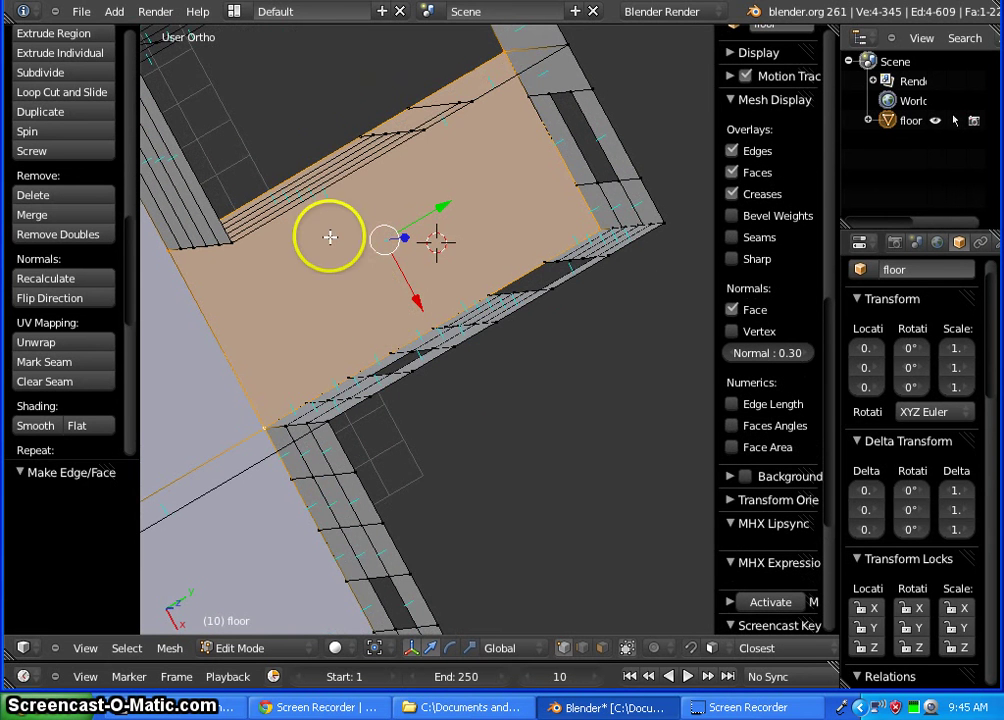
{"action": "mouse_move", "coordinate": [385, 300]}
{"action": "middle_mouse_down"}
{"action": "mouse_move", "coordinate": [397, 320]}
{"action": "mouse_move", "coordinate": [388, 403]}
{"action": "mouse_move", "coordinate": [384, 390]}
{"action": "middle_mouse_up"}
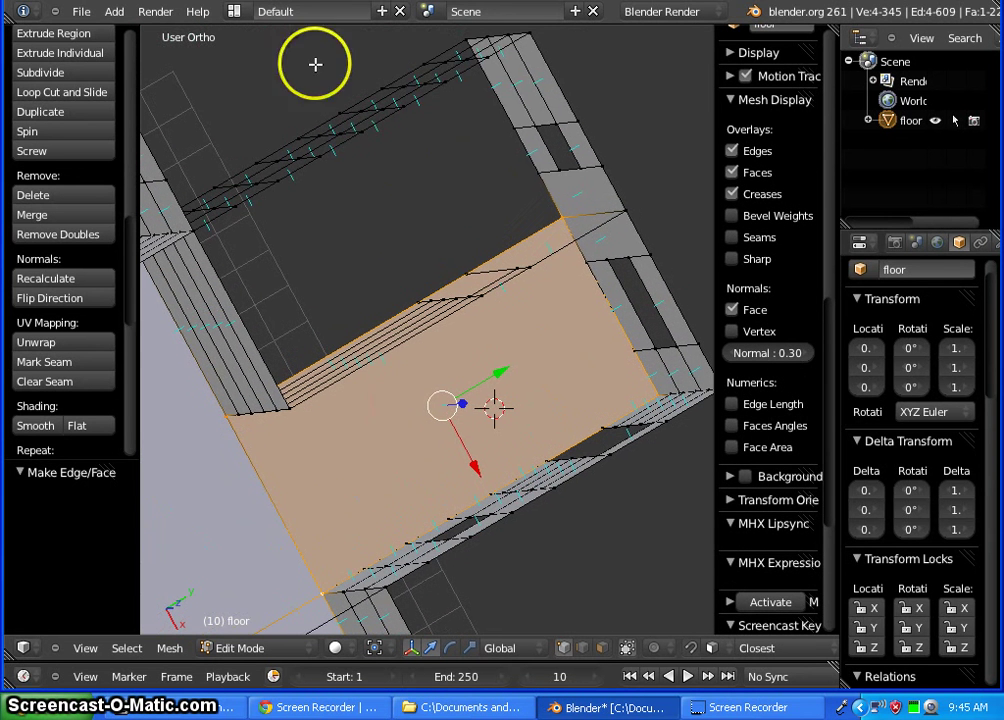
{"action": "right_click", "coordinate": [464, 40]}
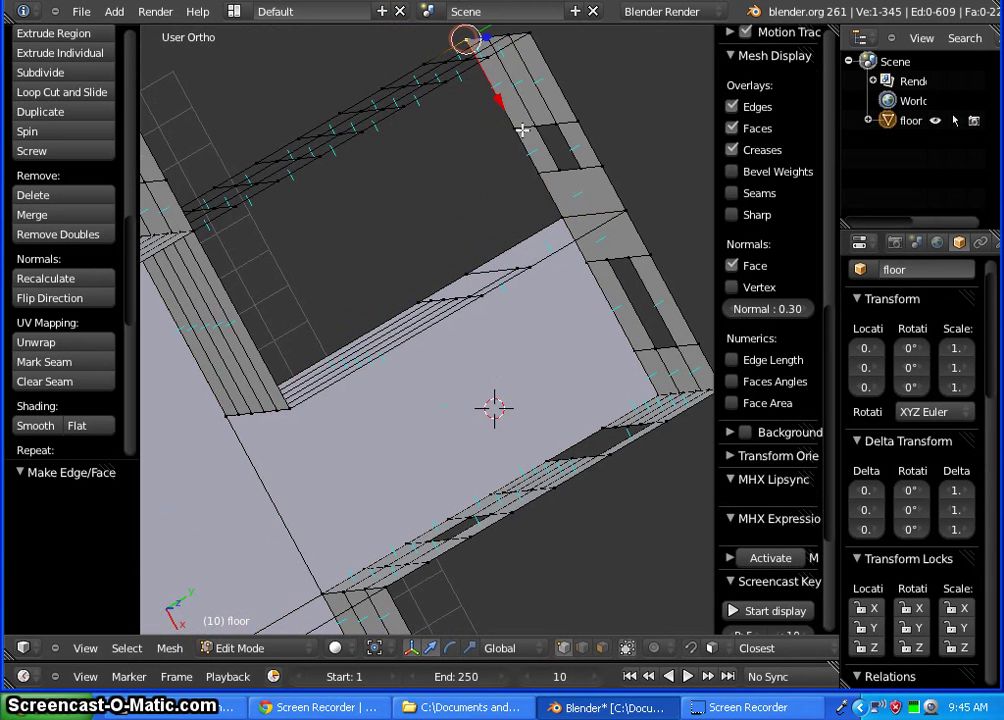
{"action": "right_click", "coordinate": [560, 214], "text": "shift"}
{"action": "middle_click_drag", "start_coordinate": [465, 222], "coordinate": [380, 300]}
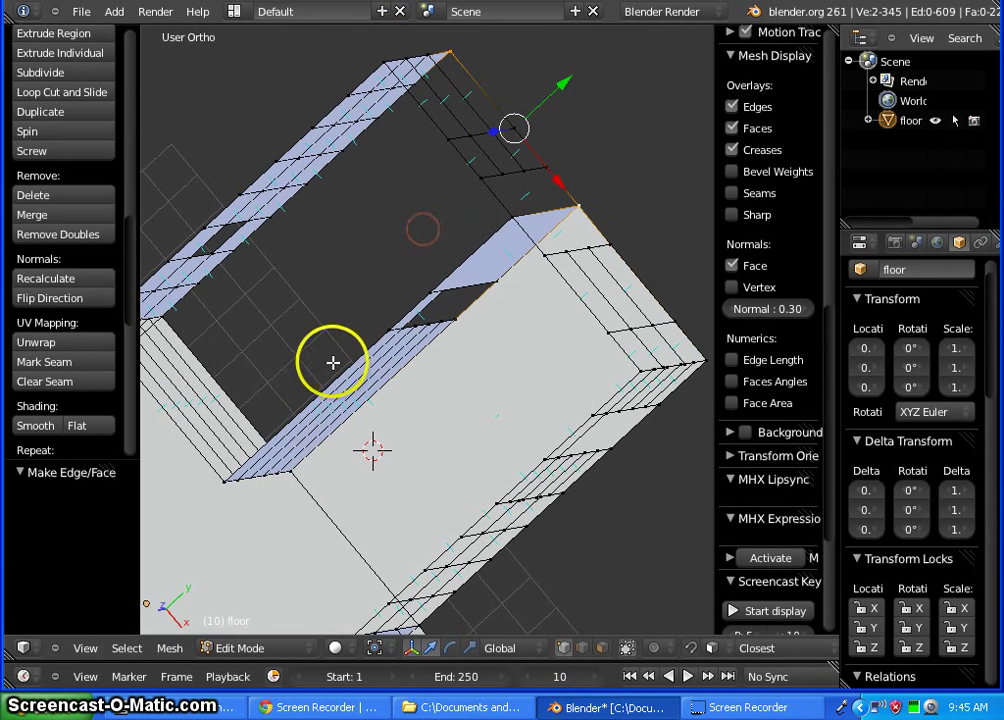
{"action": "right_click", "coordinate": [158, 318], "text": "shift"}
{"action": "middle_click_drag", "start_coordinate": [217, 320], "coordinate": [260, 350]}
{"action": "right_click", "coordinate": [334, 483], "text": "shift"}
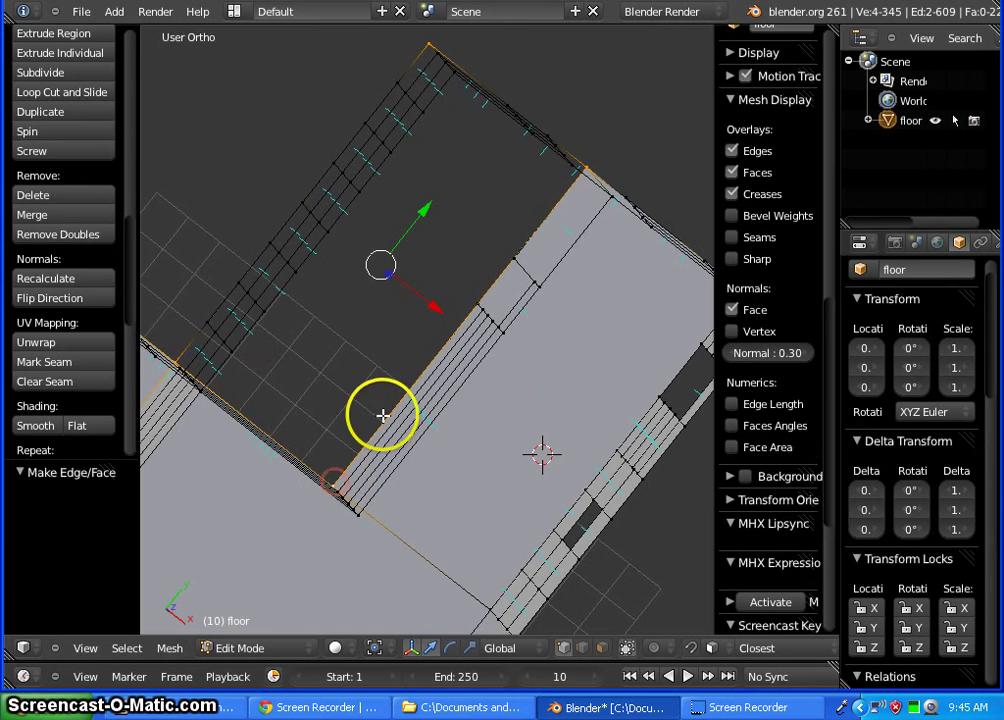
{"action": "key", "text": "f"}
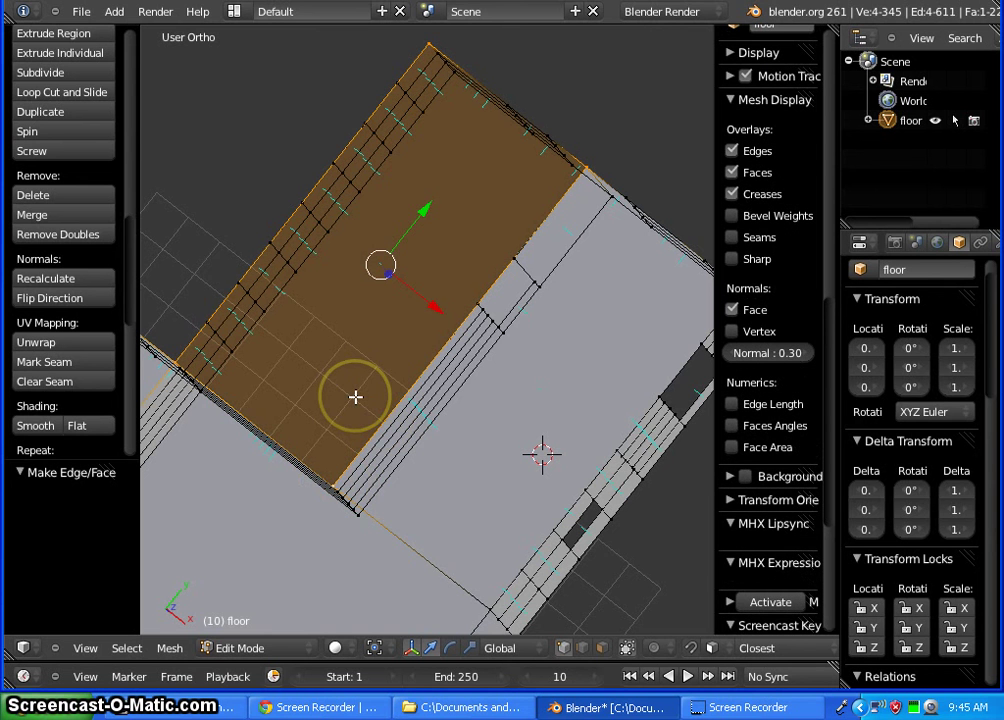
{"action": "left_click", "coordinate": [74, 297]}
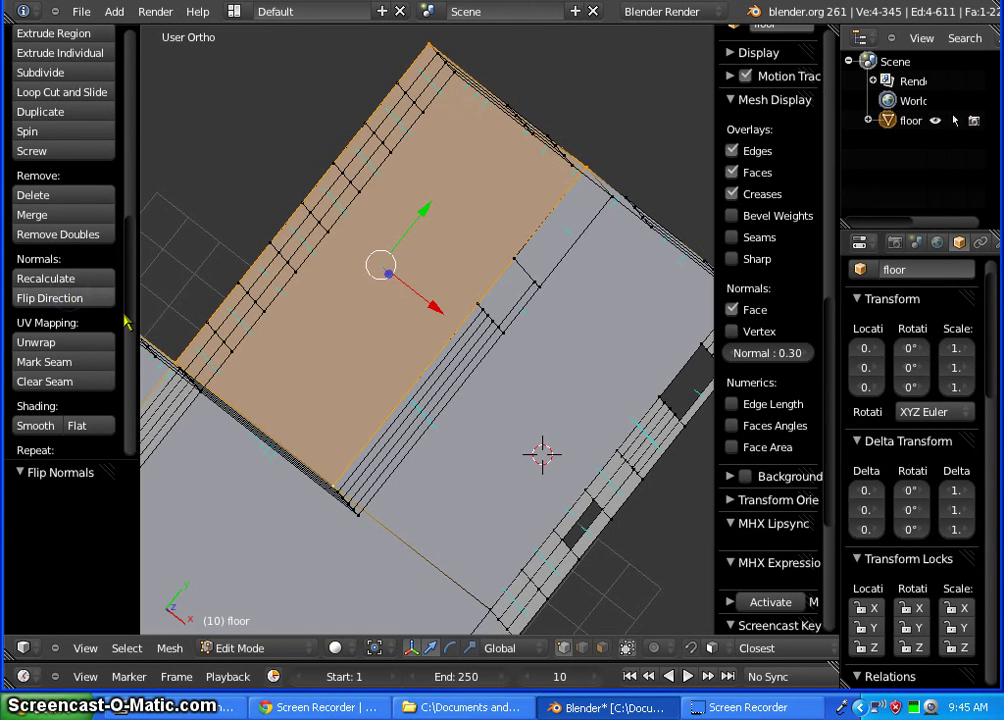
{"action": "key", "text": "a"}
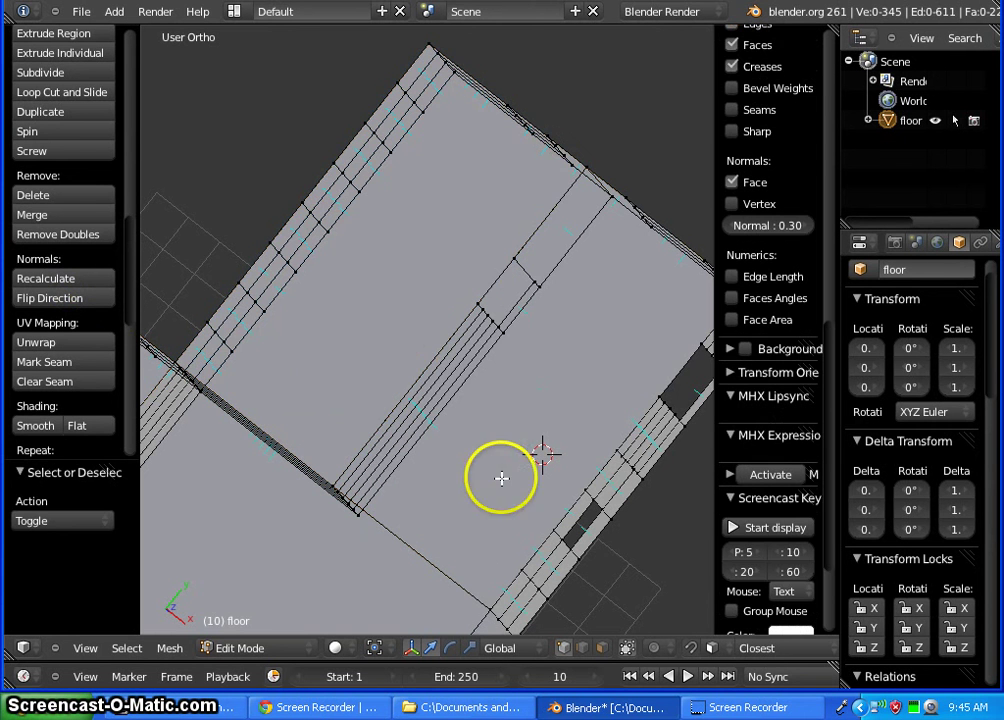
{"action": "mouse_move", "coordinate": [502, 475]}
{"action": "middle_mouse_down"}
{"action": "mouse_move", "coordinate": [455, 419]}
{"action": "mouse_move", "coordinate": [441, 383]}
{"action": "mouse_move", "coordinate": [453, 372]}
{"action": "mouse_move", "coordinate": [498, 374]}
{"action": "mouse_move", "coordinate": [509, 356]}
{"action": "mouse_move", "coordinate": [491, 317]}
{"action": "middle_mouse_up"}
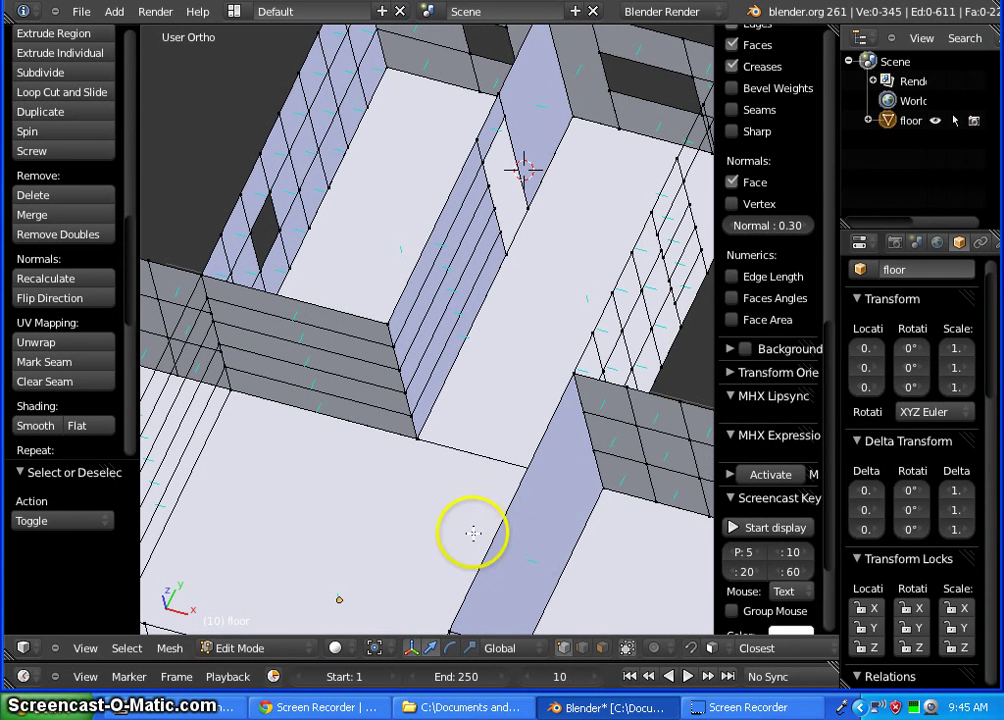
{"action": "middle_click_drag", "start_coordinate": [474, 528], "coordinate": [506, 448]}
{"action": "scroll", "coordinate": [487, 406], "scroll_direction": "down", "scroll_amount": 2}
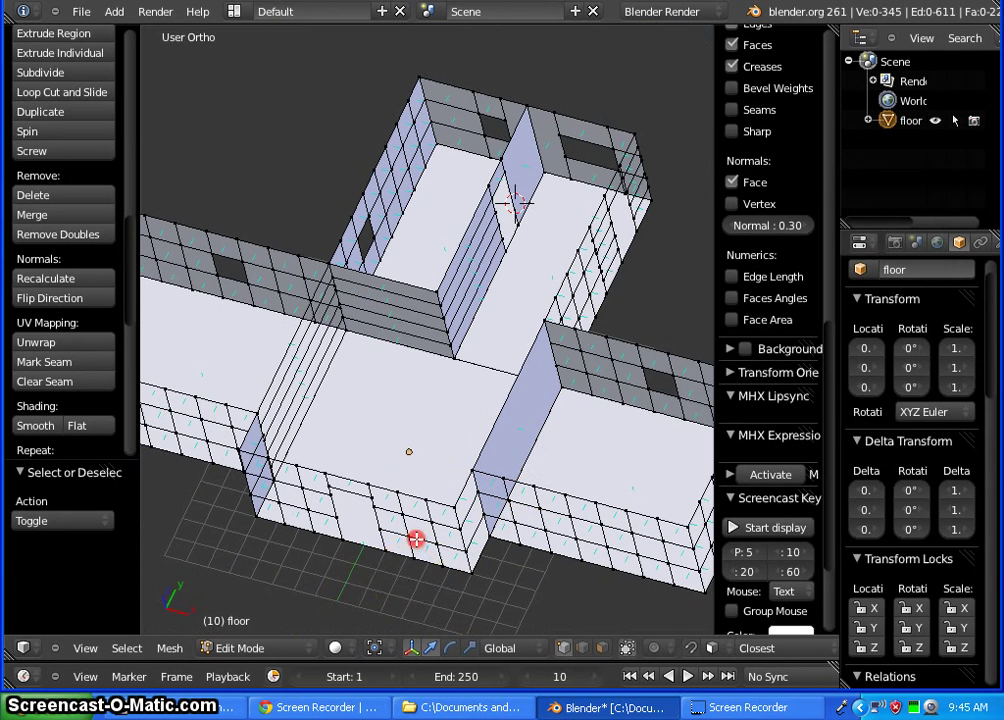